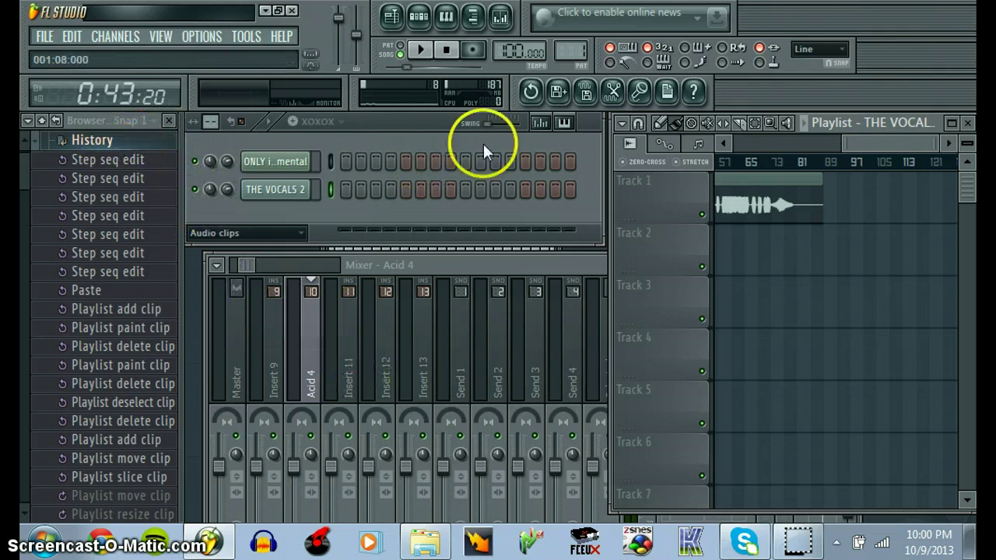
# Bring the mixer forward and close the playlist and the step sequencer
pyautogui.click(408, 259)
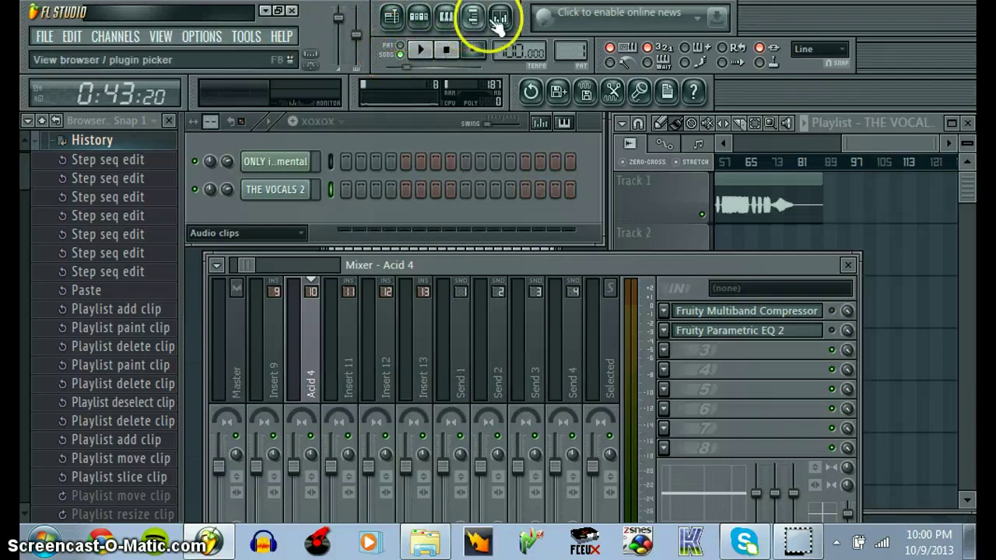
pyautogui.click(392, 19)
pyautogui.click(393, 20)
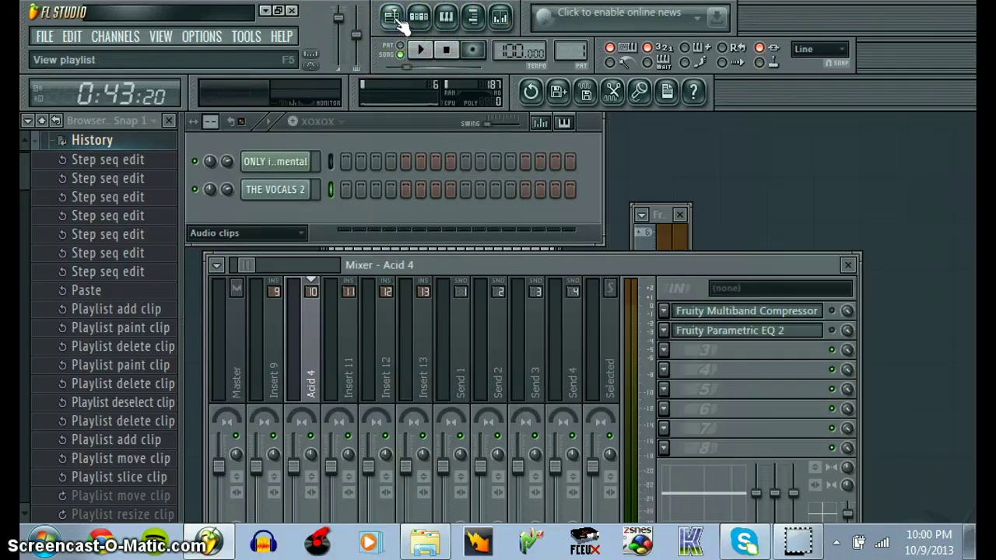
pyautogui.click(392, 18)
pyautogui.click(393, 18)
pyautogui.click(420, 17)
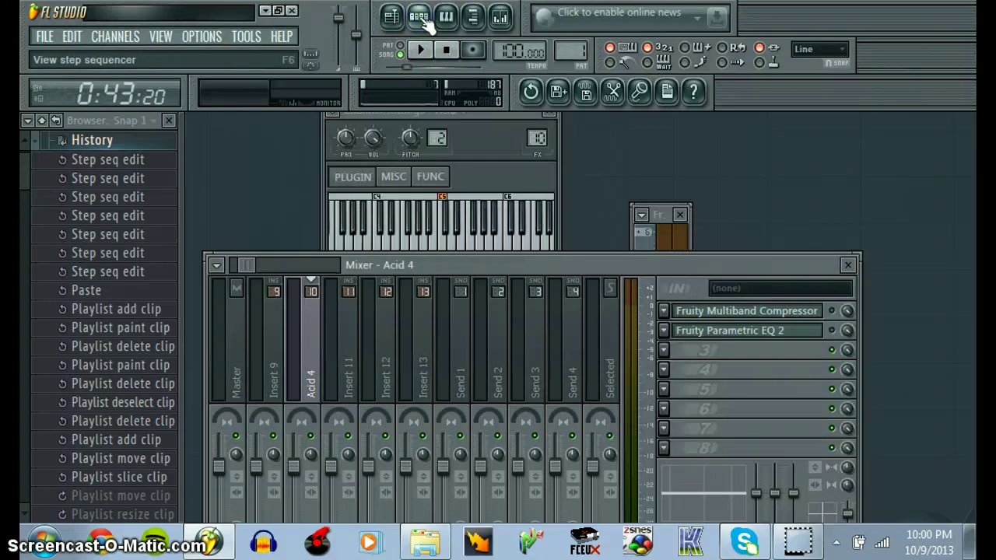
# Clear the workspace by closing the browser, mixer, channel settings and Fruity dB Meter windows
pyautogui.click(457, 21)
pyautogui.click(459, 21)
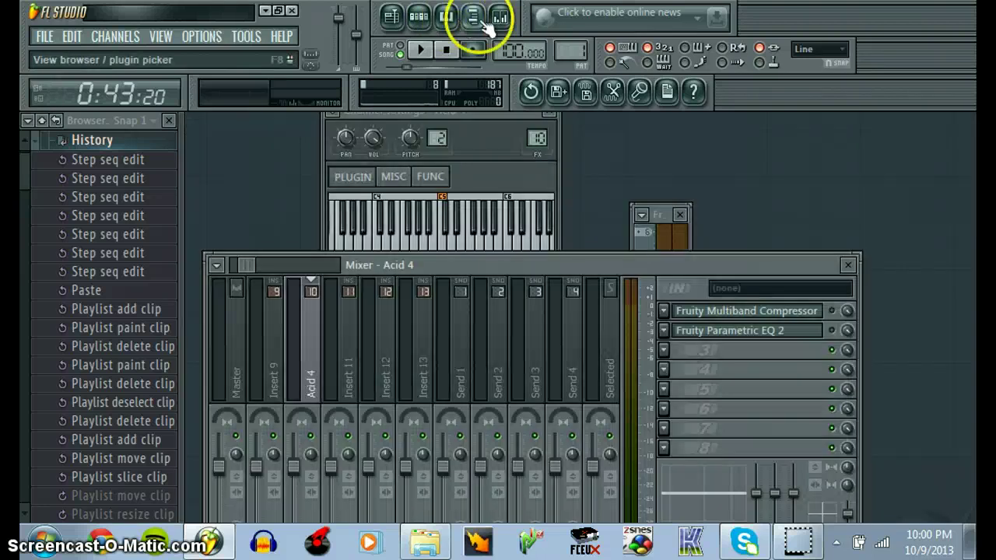
pyautogui.click(478, 20)
pyautogui.click(499, 19)
pyautogui.click(500, 18)
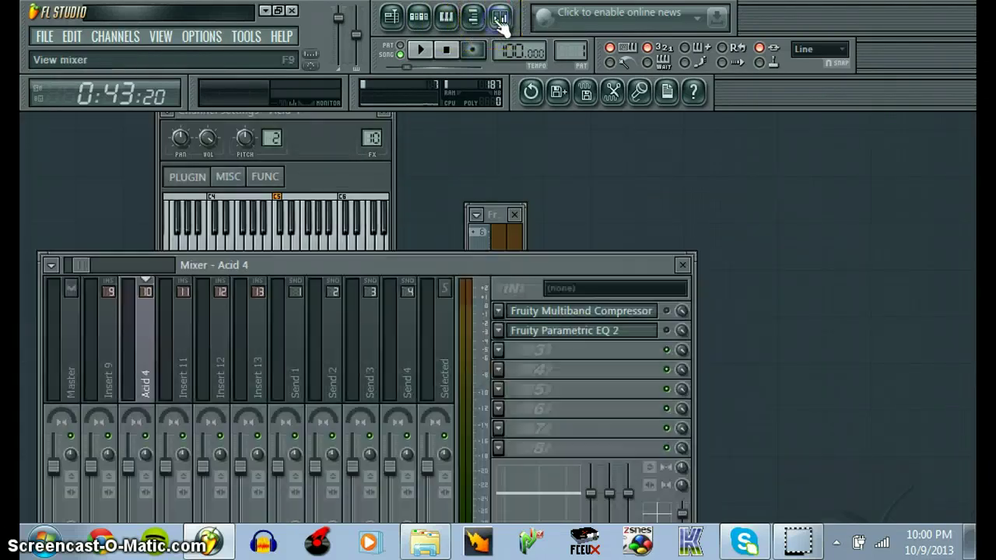
pyautogui.click(500, 19)
pyautogui.click(384, 113)
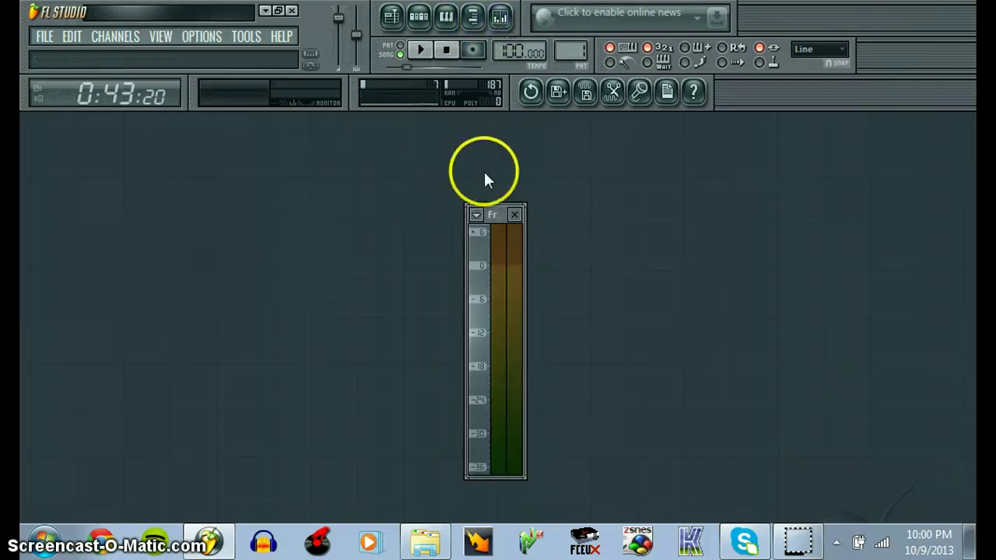
pyautogui.click(515, 216)
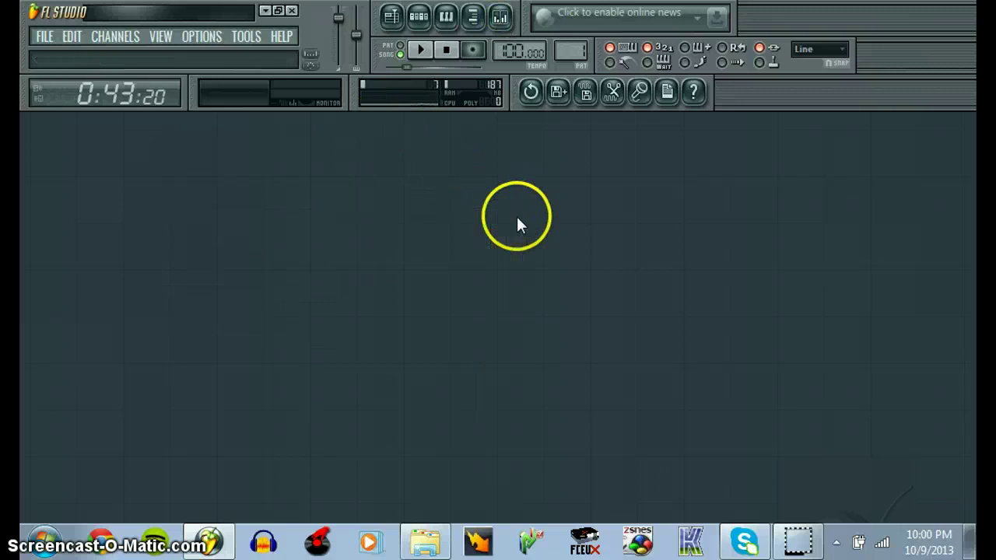
# Show the playlist and the browser again, and close the playlist to leave only the browser open
pyautogui.click(391, 18)
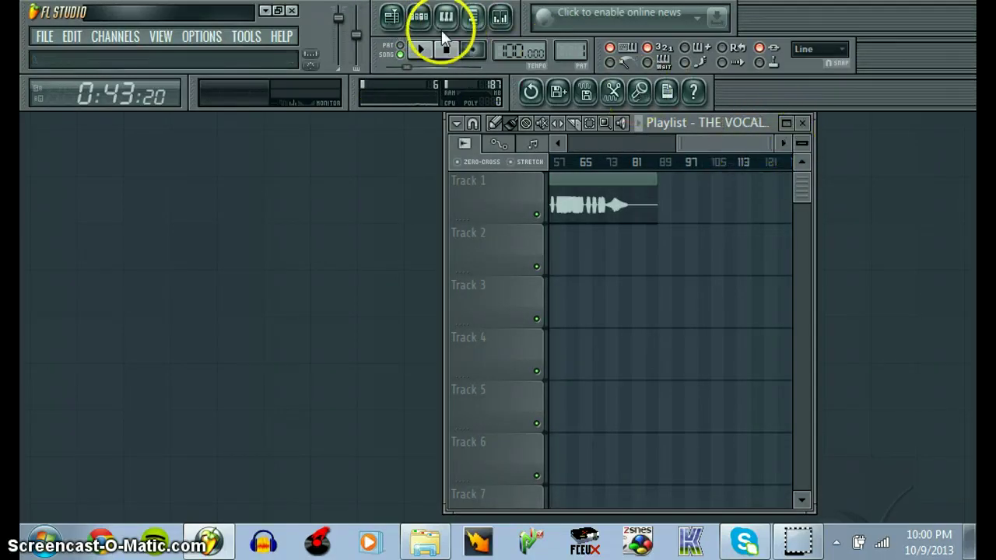
pyautogui.click(471, 17)
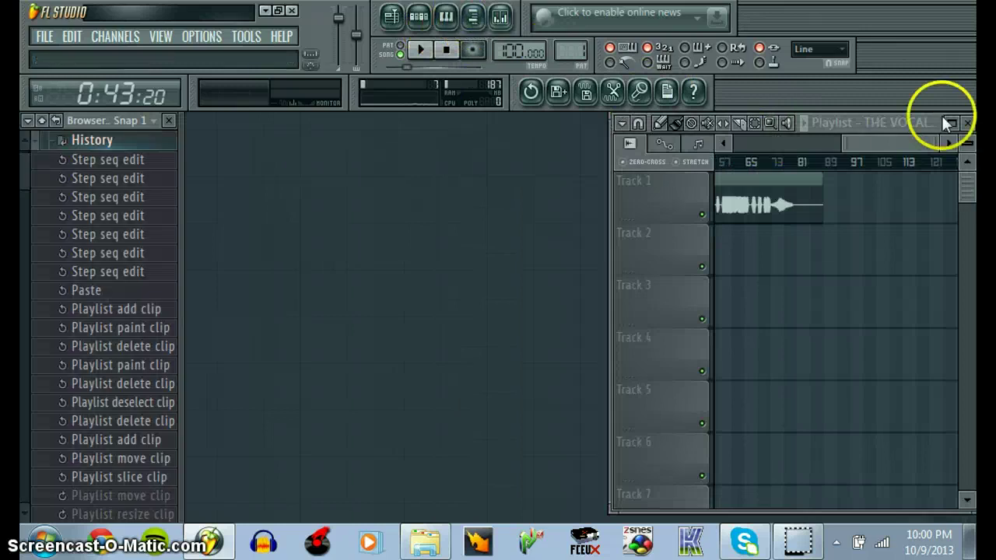
pyautogui.click(967, 123)
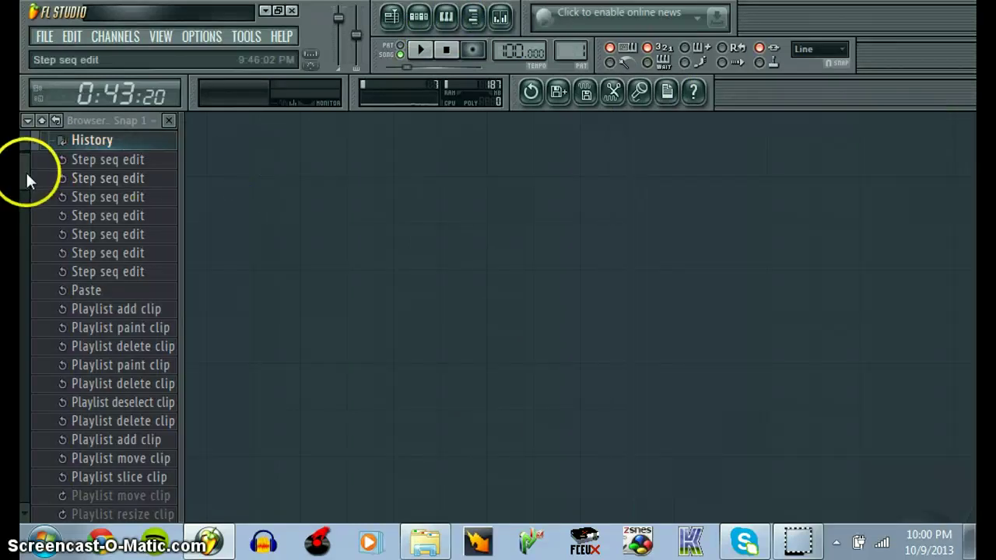
# Select the Plugin presets folder in the browser and show the mixer
pyautogui.moveTo(26, 170); pyautogui.dragTo(47, 211)
pyautogui.click(81, 268)
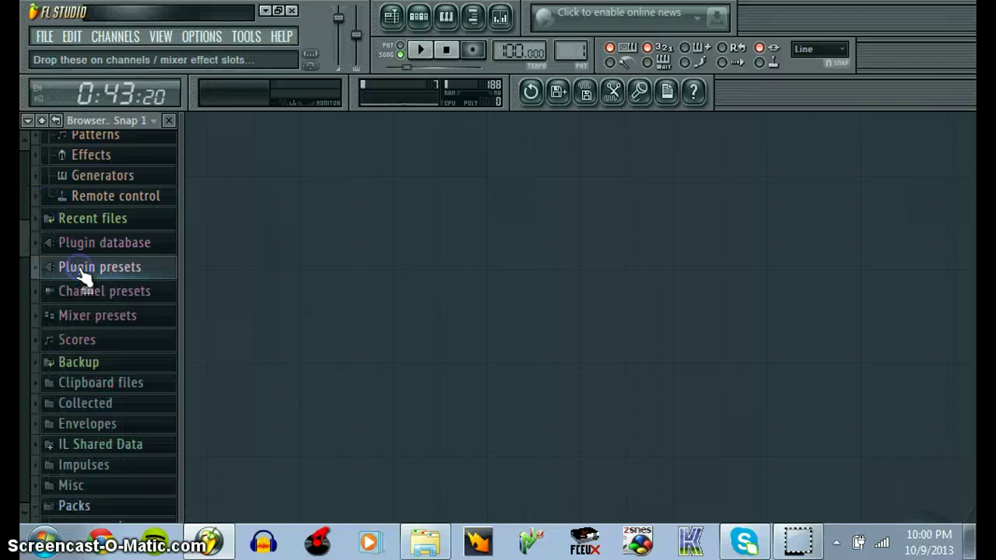
pyautogui.click(500, 17)
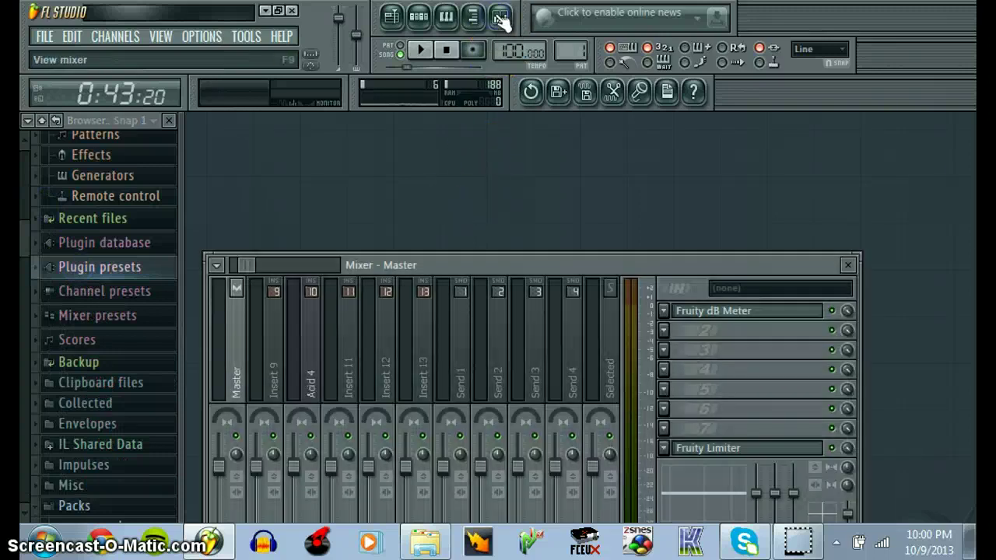
# Expand the Packs folder in the browser and look through its sample and drum folders down to Legacy
pyautogui.click(70, 507)
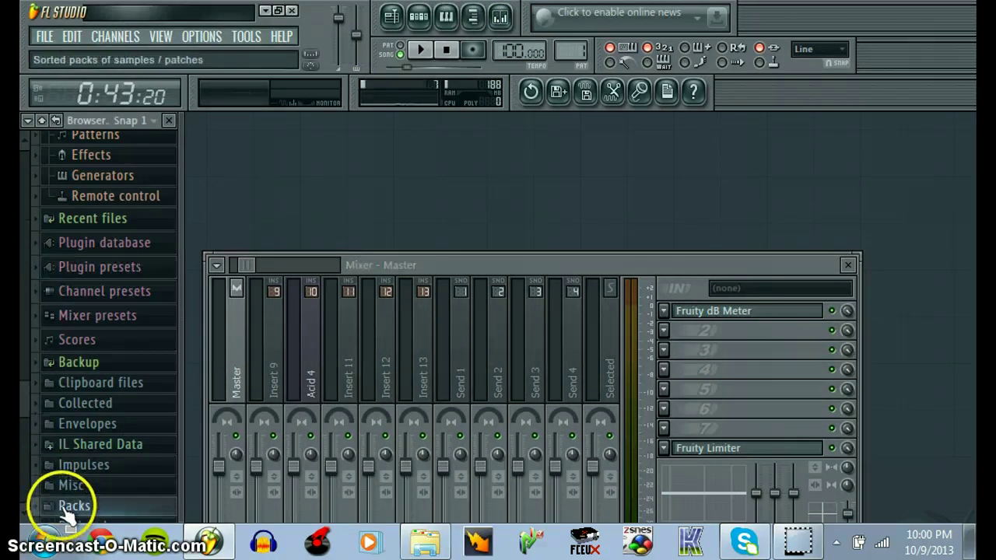
pyautogui.moveTo(21, 390); pyautogui.dragTo(30, 440)
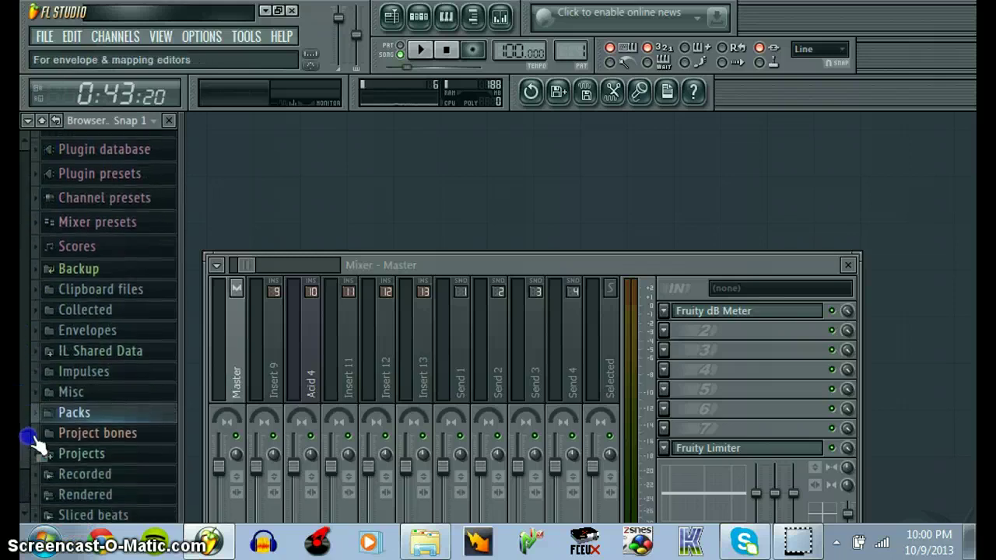
pyautogui.click(69, 413)
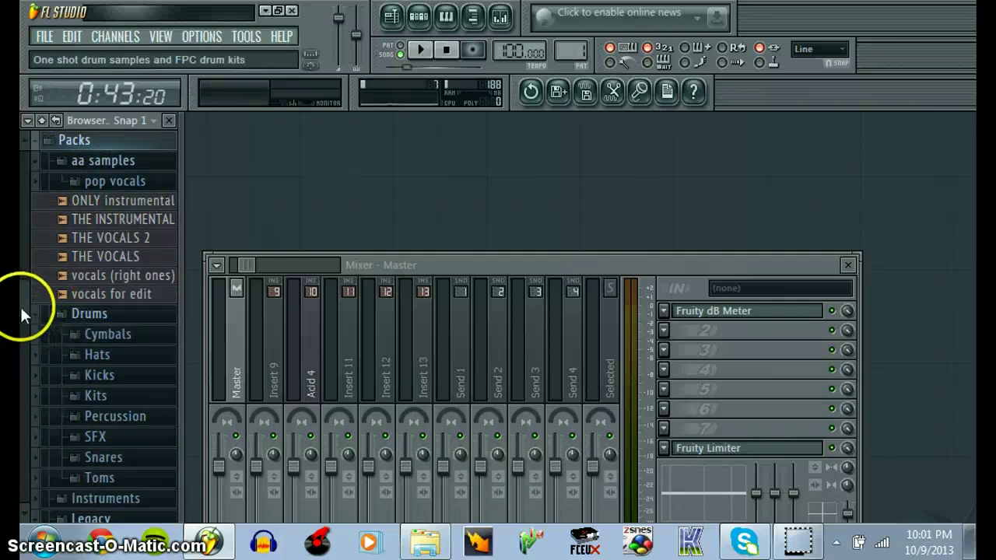
pyautogui.moveTo(20, 302); pyautogui.dragTo(35, 331)
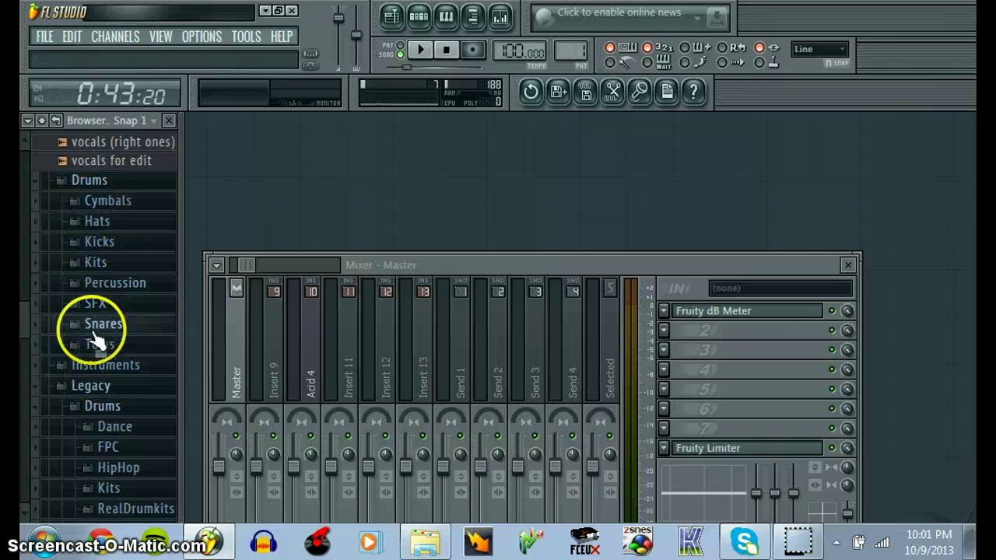
pyautogui.moveTo(24, 306); pyautogui.dragTo(22, 341)
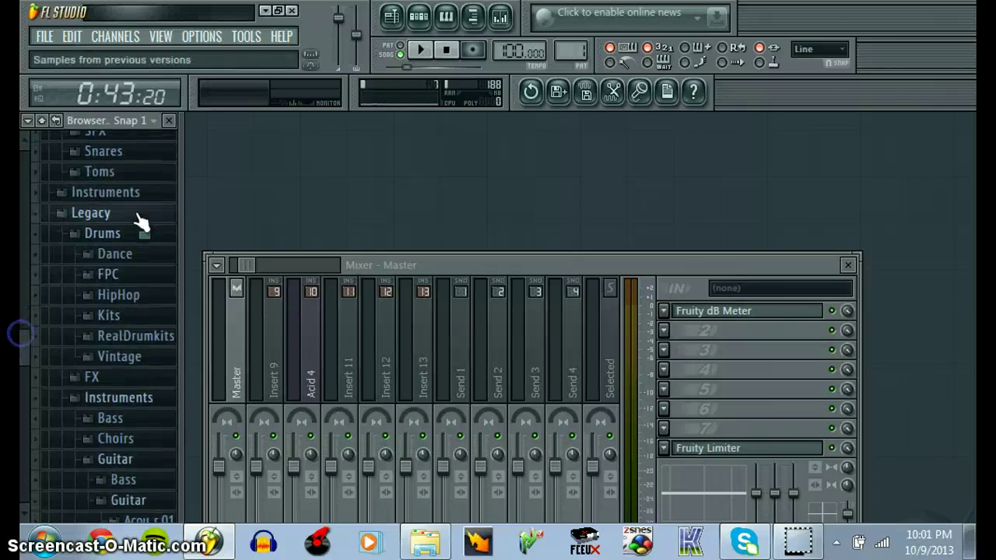
# Look through the Dance samples under Legacy Drums, collapse that folder and expand the FPC folder
pyautogui.click(115, 255)
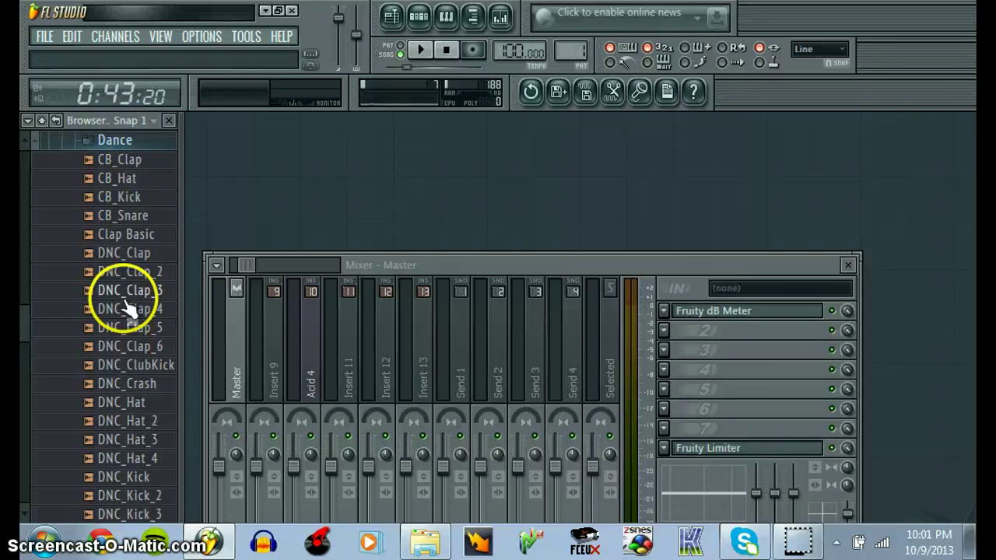
pyautogui.click(109, 142)
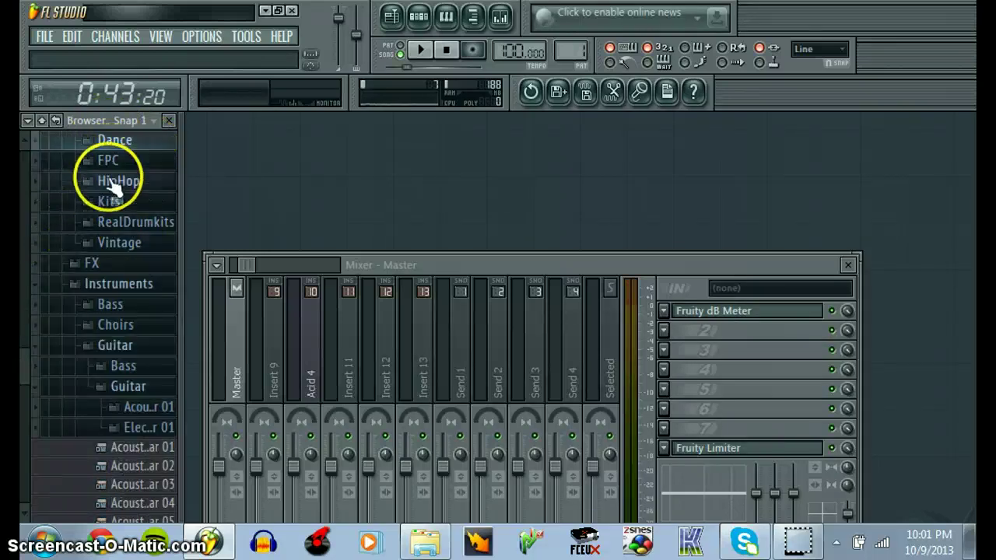
pyautogui.click(109, 164)
pyautogui.click(111, 168)
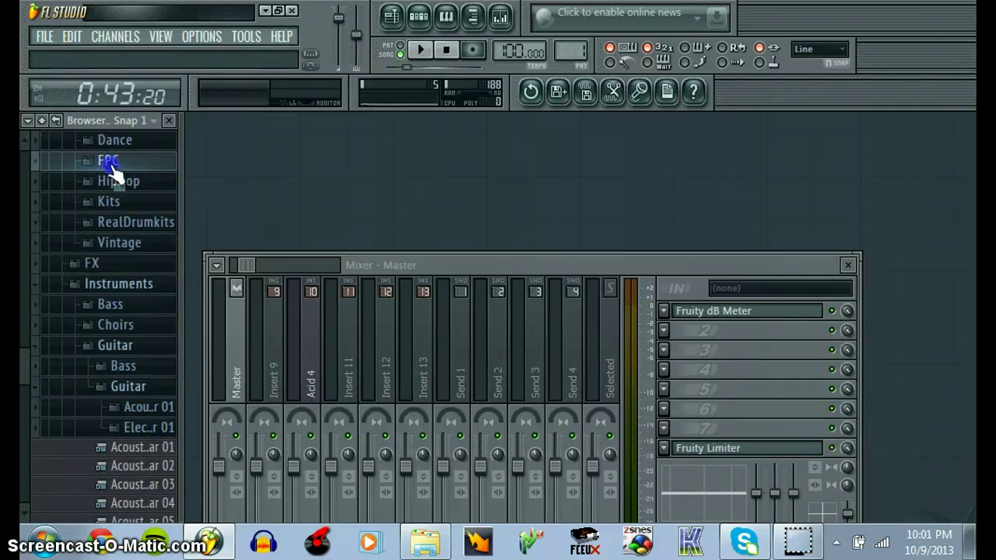
pyautogui.click(113, 167)
# Preview several kick samples in the FPC Kick Drums folder, including the GiReal 001, 002 and 006 samples, and collapse the folder
pyautogui.click(131, 224)
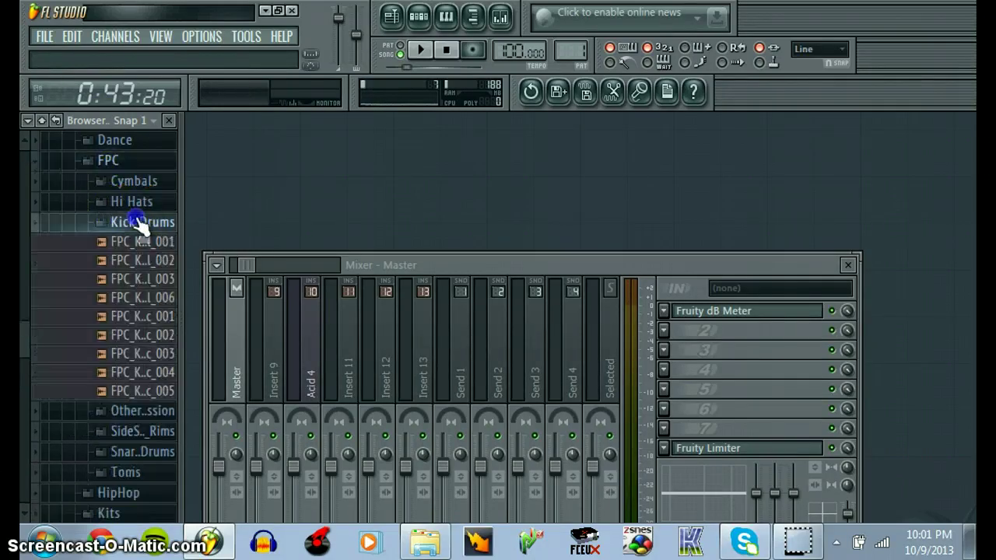
pyautogui.click(134, 245)
pyautogui.click(128, 262)
pyautogui.click(133, 299)
pyautogui.click(158, 247)
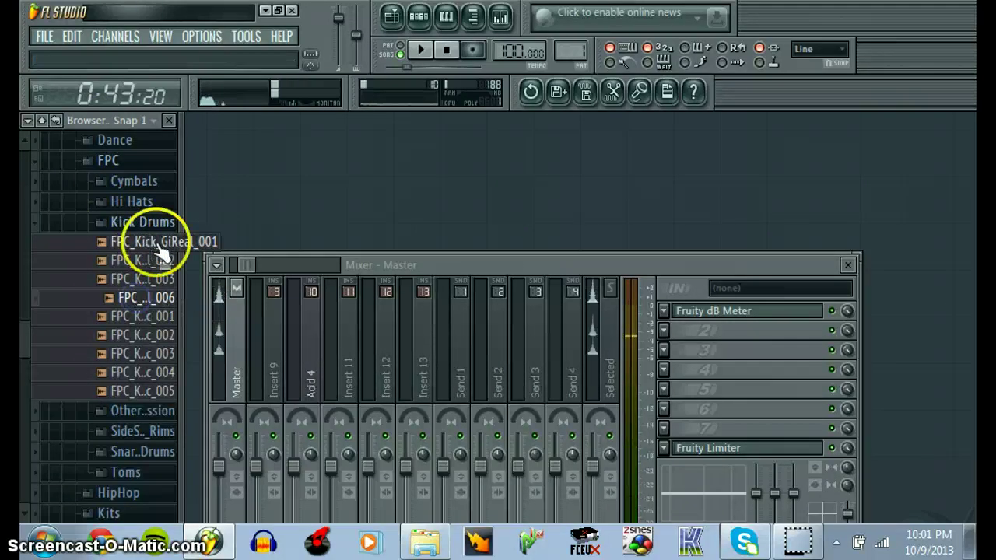
pyautogui.click(145, 227)
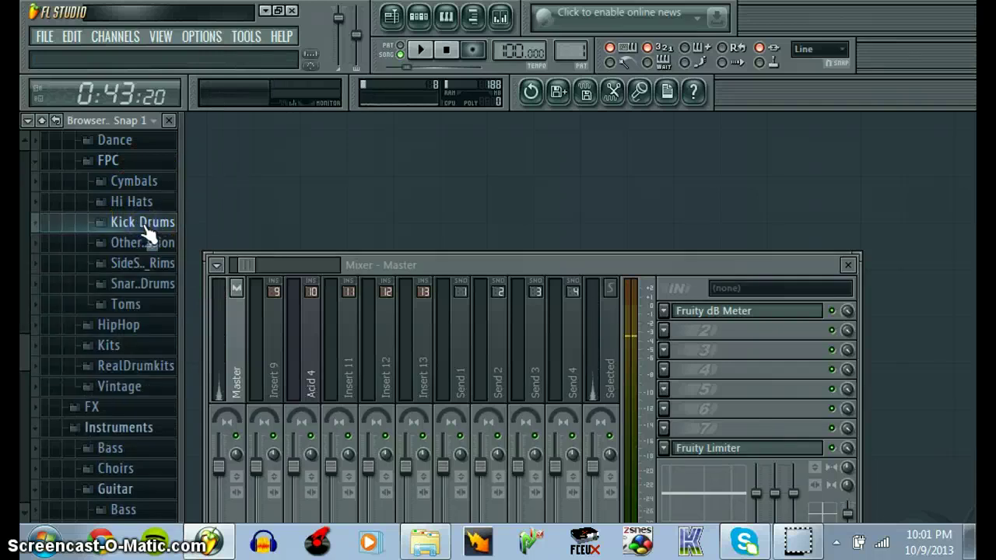
# Open the Master track's Fruity dB Meter, place it beside the mixer, and move the mixer higher to show it fully
pyautogui.moveTo(25, 345); pyautogui.dragTo(42, 212)
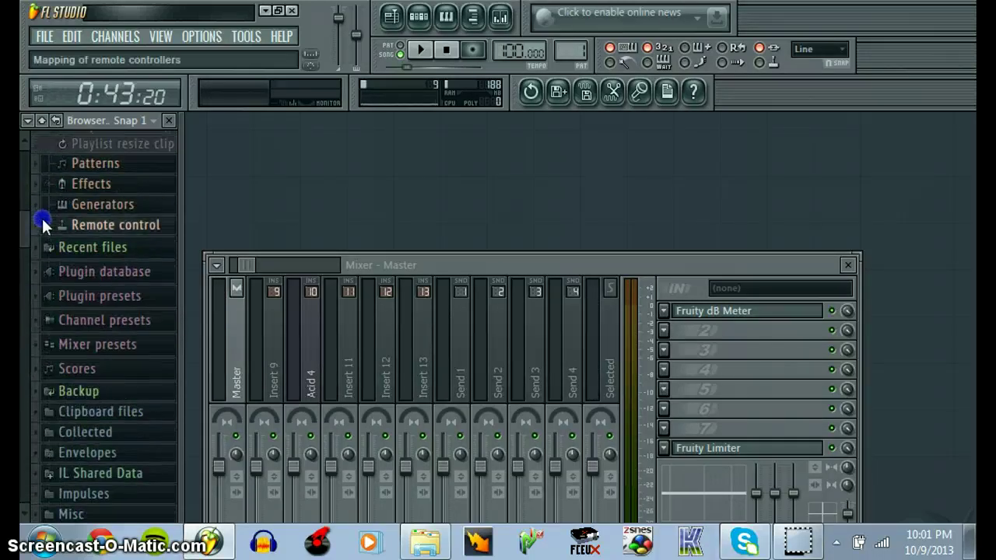
pyautogui.click(723, 322)
pyautogui.moveTo(659, 219); pyautogui.dragTo(912, 194)
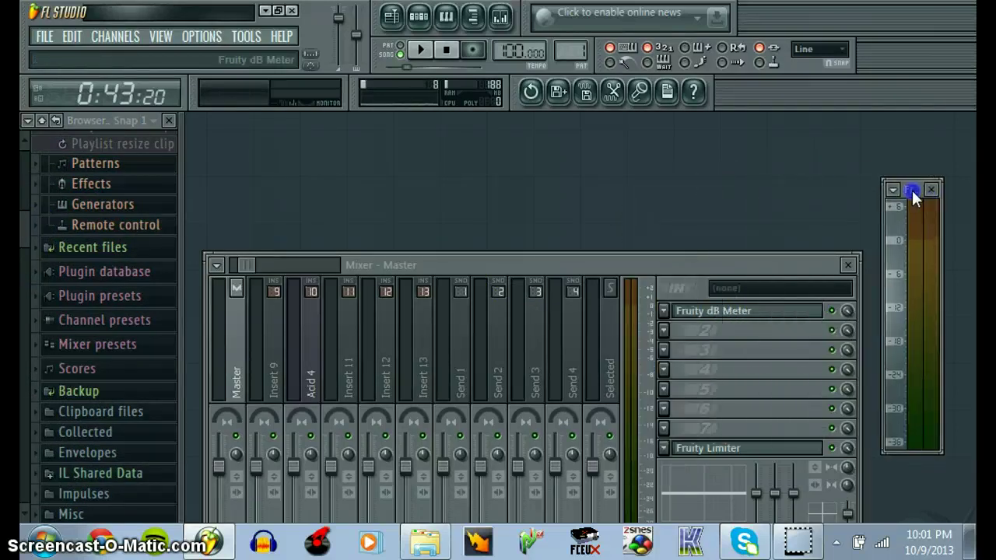
pyautogui.click(408, 109)
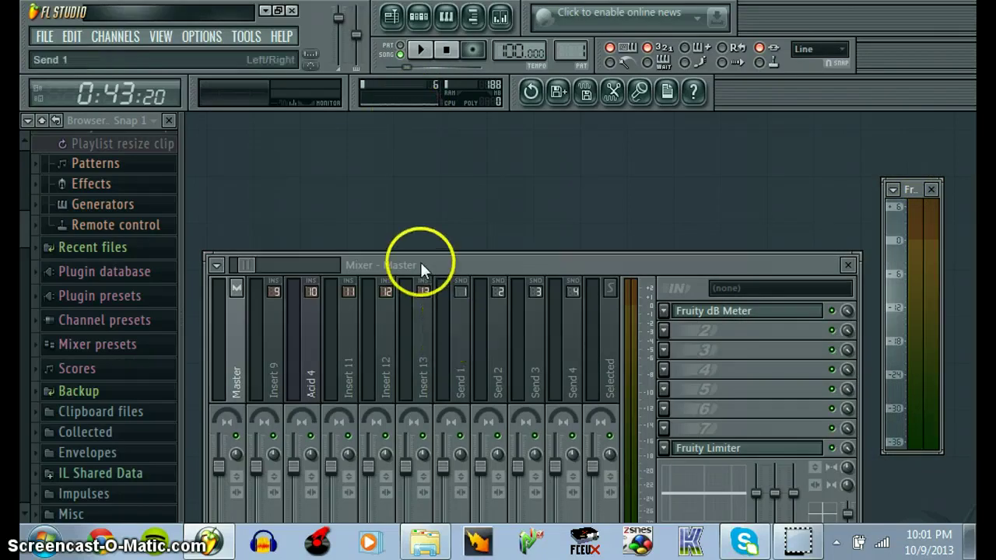
pyautogui.moveTo(419, 262); pyautogui.dragTo(416, 154)
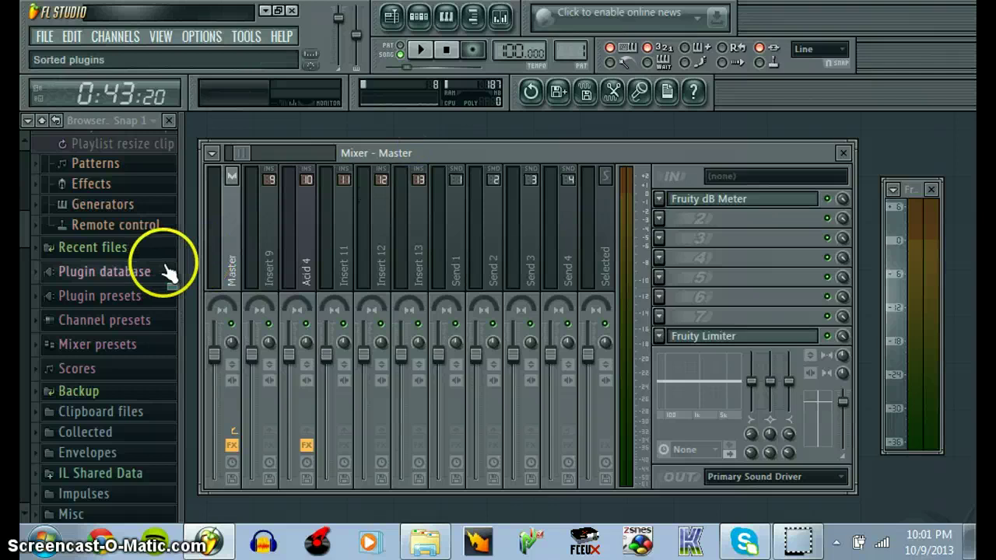
# Select the Acid 4 mixer track, inspect its Fruity Parametric EQ 2, and close the EQ window
pyautogui.click(297, 260)
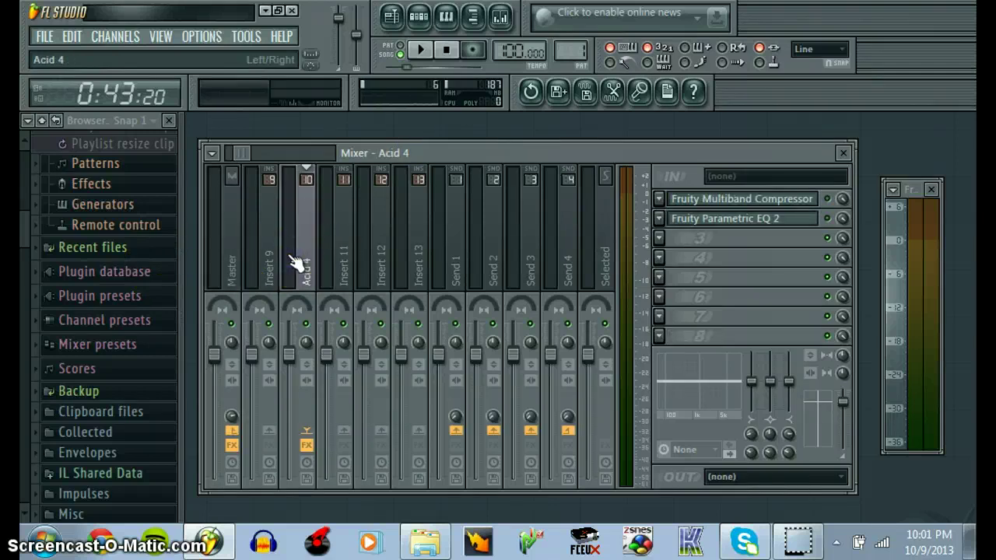
pyautogui.click(295, 239)
pyautogui.click(712, 218)
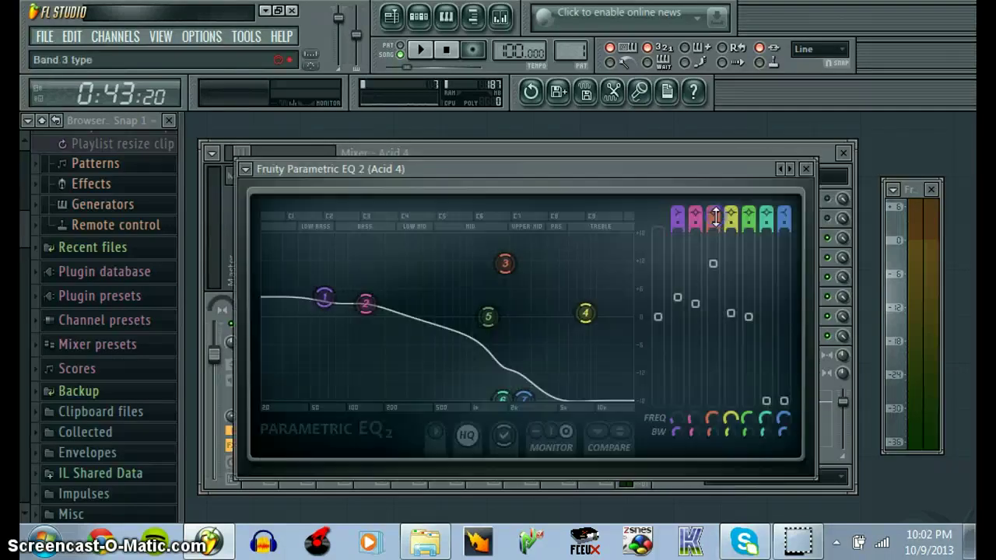
pyautogui.click(806, 170)
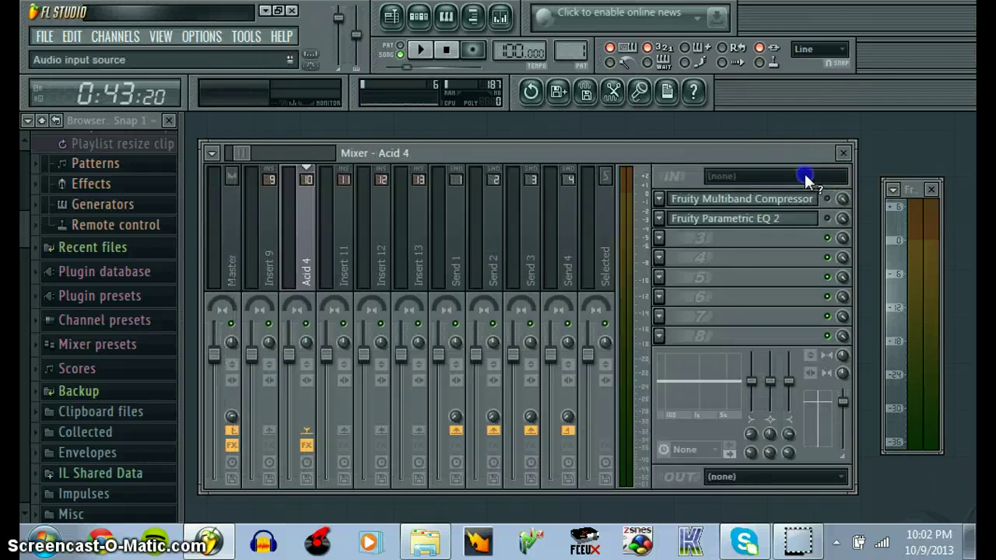
# Load Fruity Reeverb 2 into effect slot 3 of the Acid 4 track
pyautogui.click(657, 240)
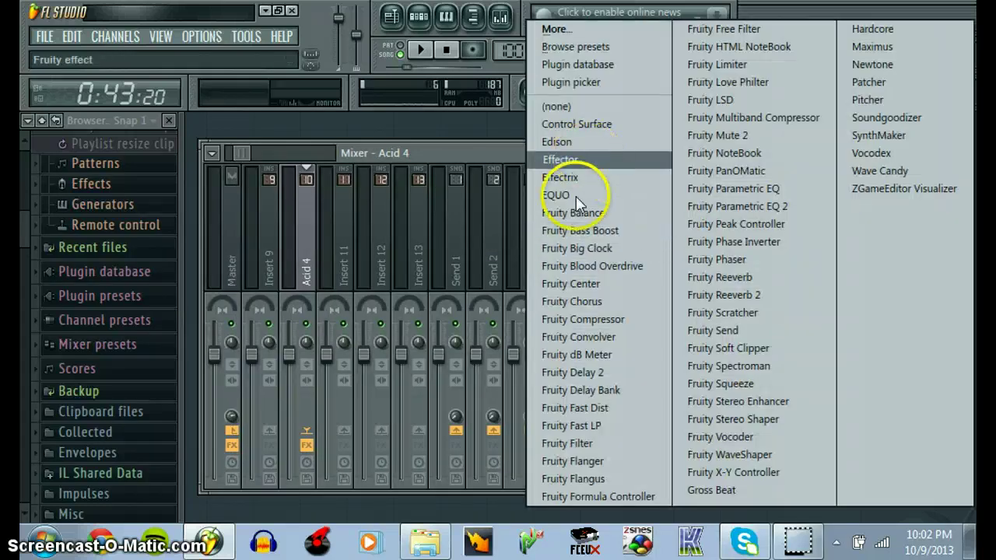
pyautogui.click(736, 296)
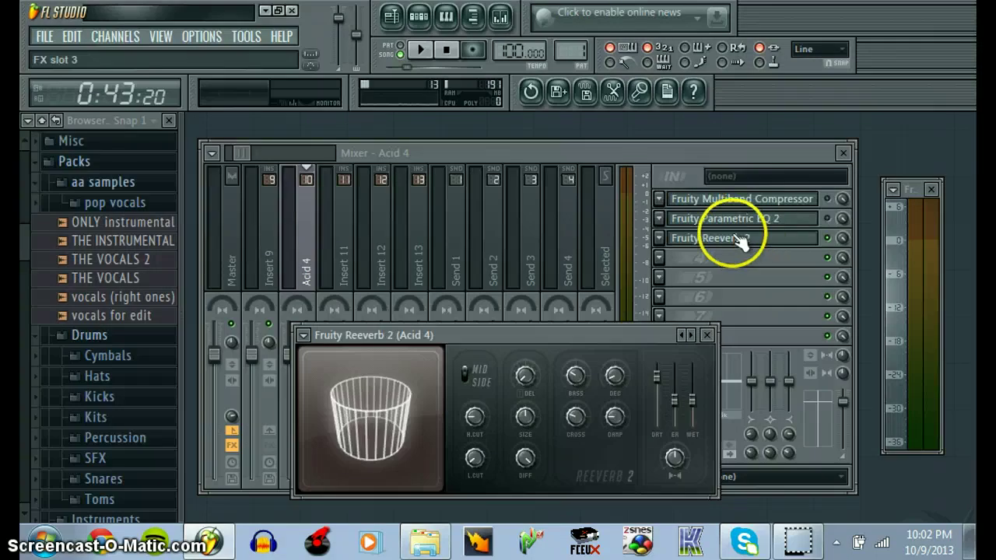
# View the replacement effects offered for slot 3 and leave the list without choosing one
pyautogui.click(660, 239)
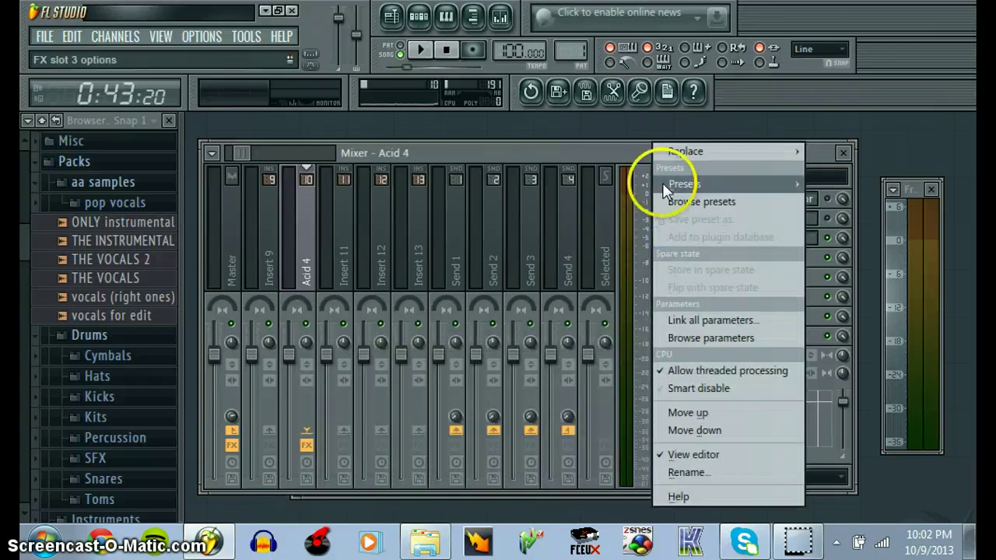
pyautogui.moveTo(674, 154)
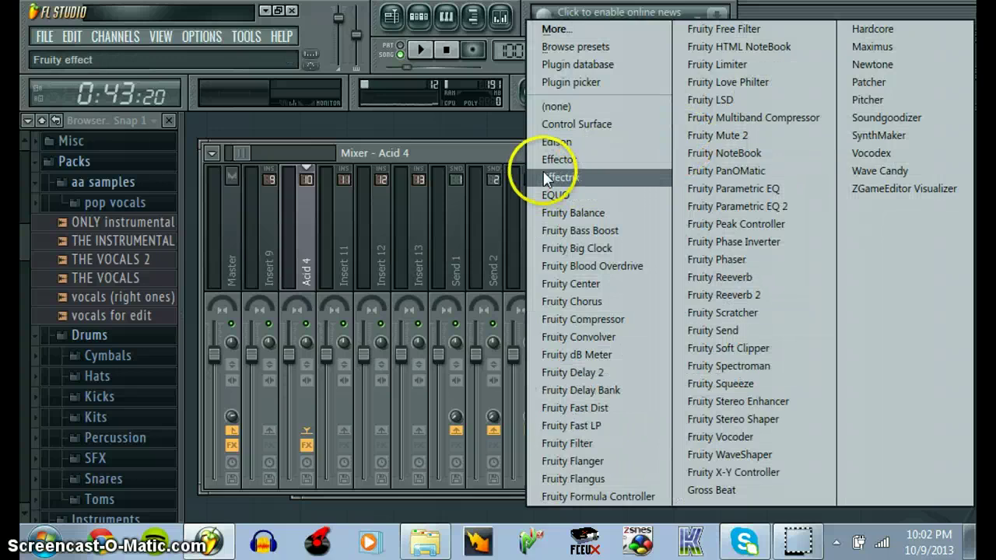
pyautogui.click(457, 127)
# Examine the effects offered for empty slot 4 of the Acid 4 track and leave the list without choosing one
pyautogui.click(659, 259)
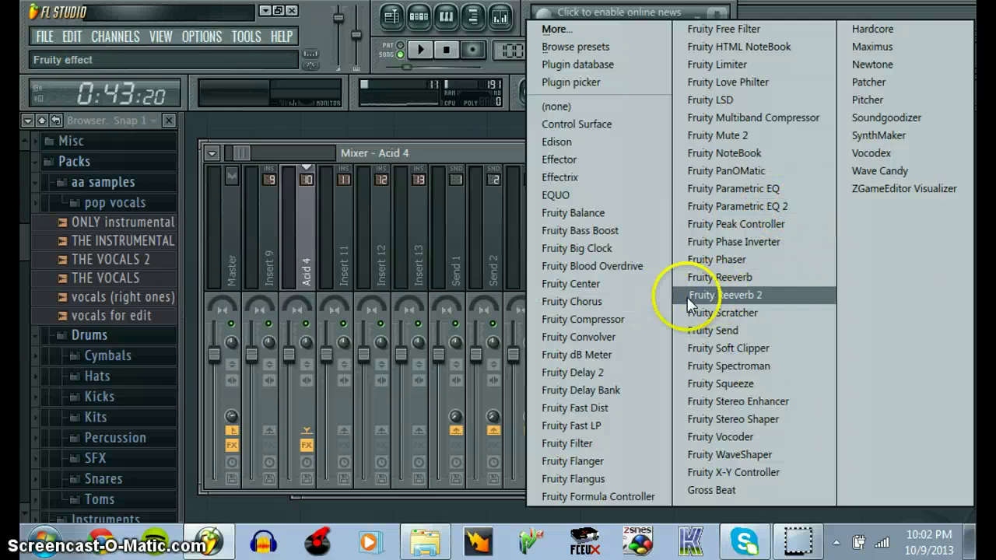
pyautogui.click(395, 154)
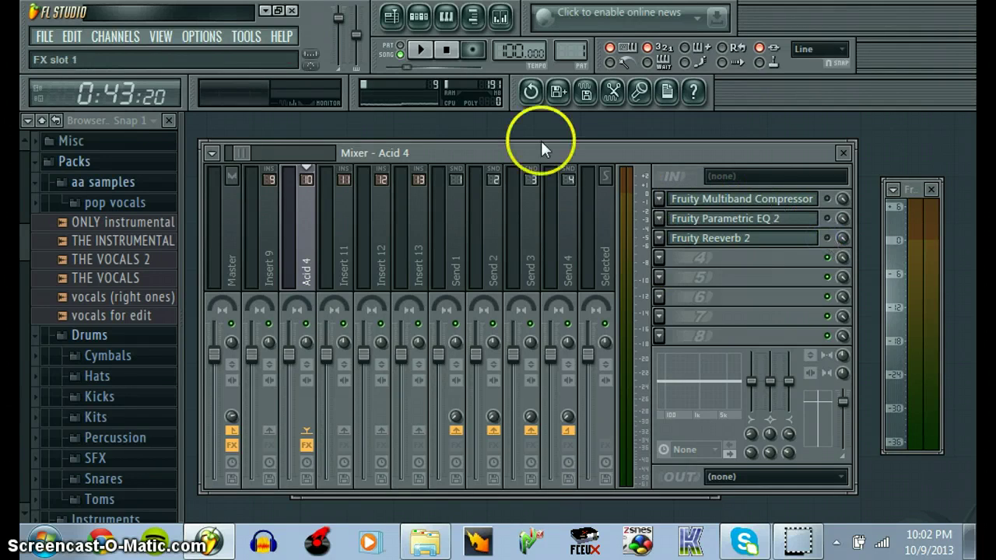
# Show all channels in the step sequencer and mute the Ekit Kick, DNC_Clap_6 and 808 CH channels
pyautogui.click(430, 15)
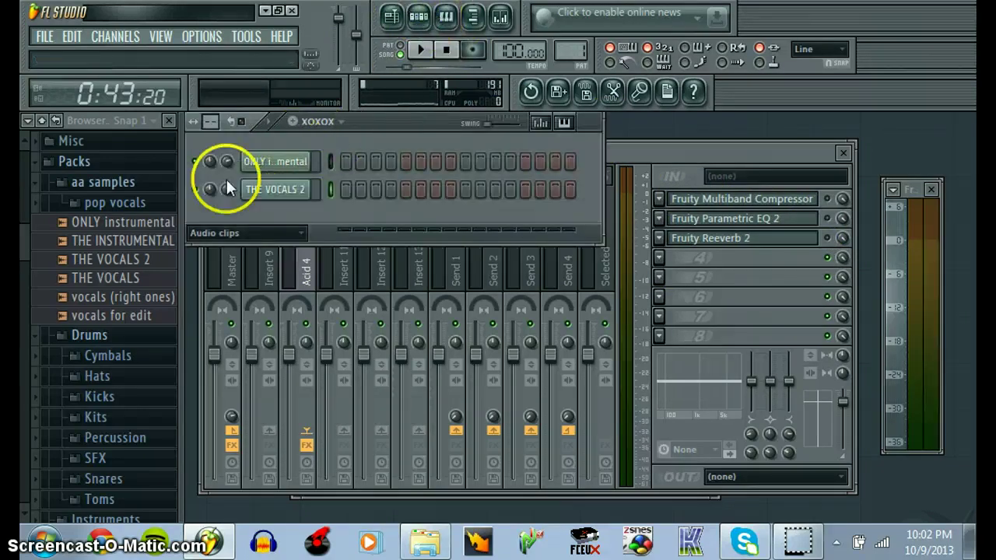
pyautogui.click(233, 232)
pyautogui.click(238, 249)
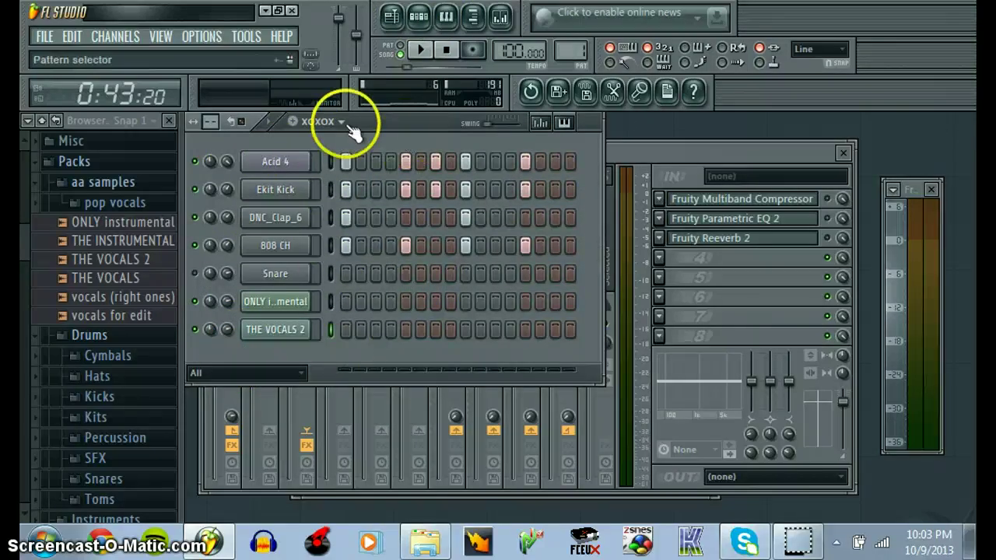
pyautogui.click(194, 193)
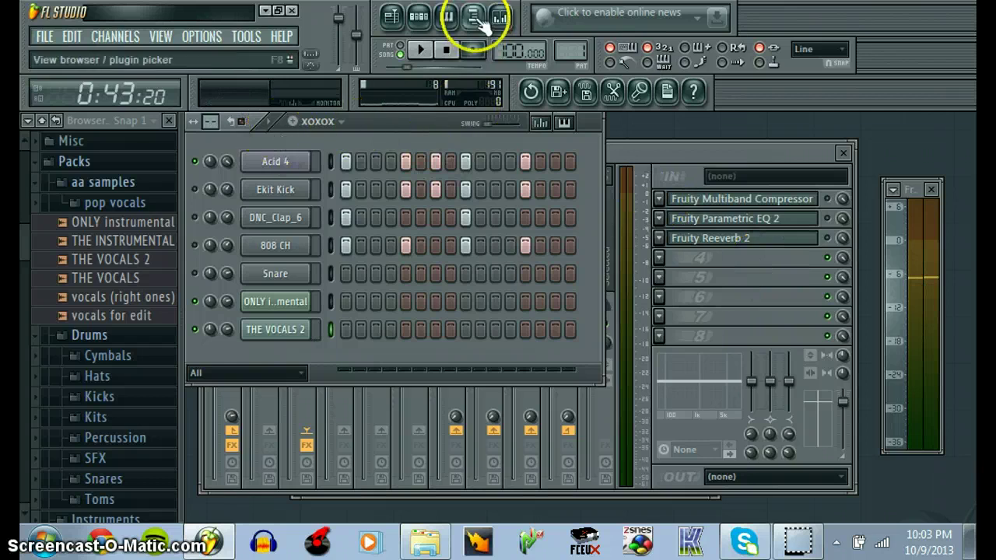
# Open the playlist, then switch to Windows Explorer to examine the aa samples folder's path and files before returning to FL Studio
pyautogui.click(391, 16)
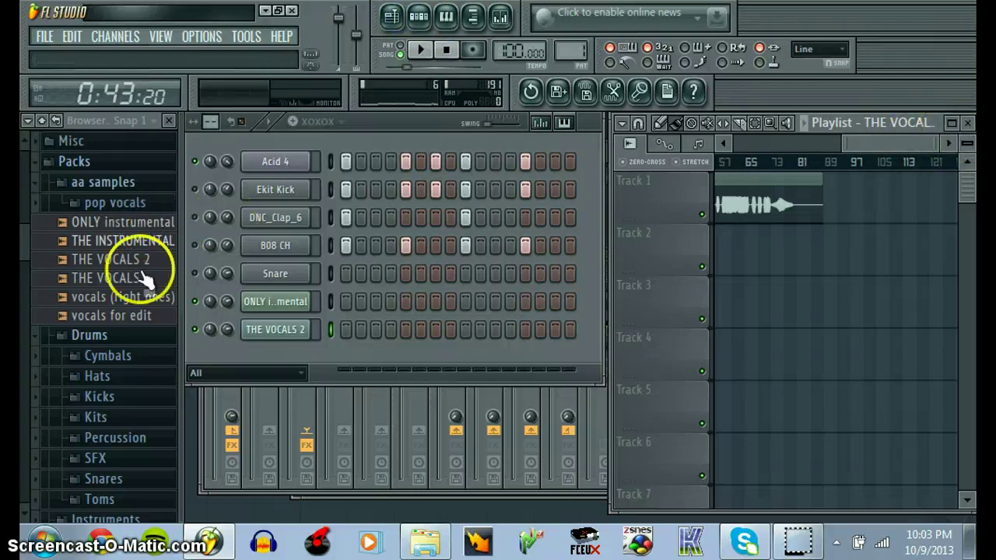
pyautogui.click(425, 539)
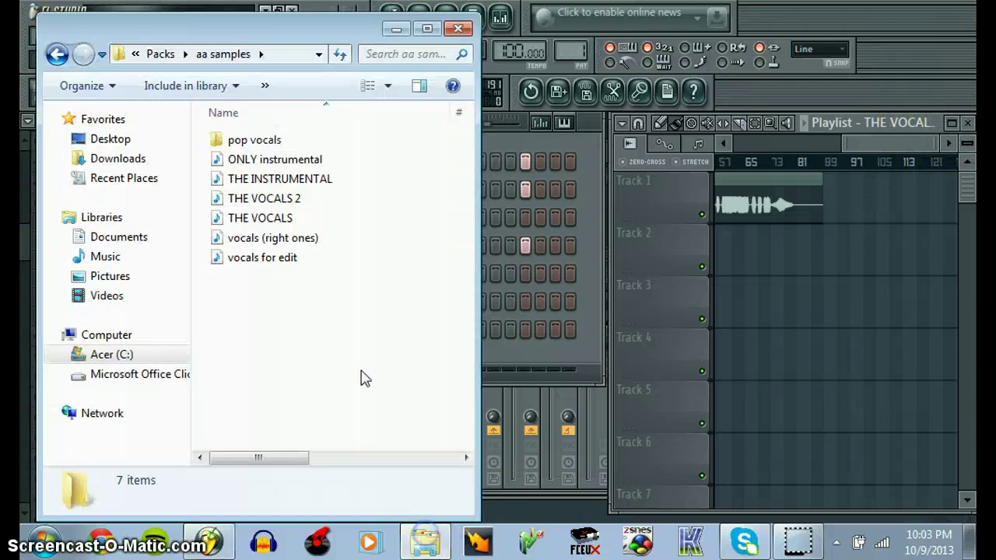
pyautogui.click(135, 54)
pyautogui.click(171, 181)
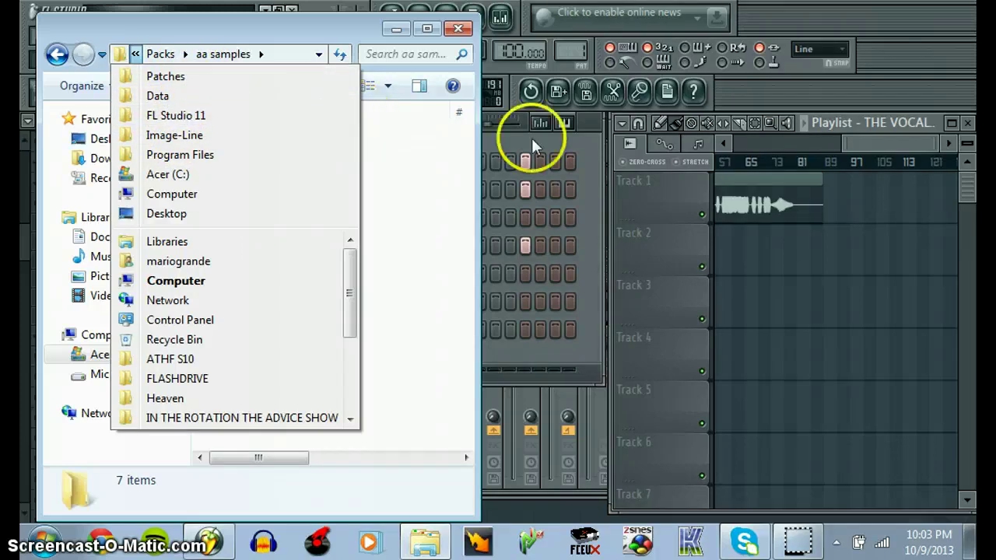
pyautogui.moveTo(196, 62)
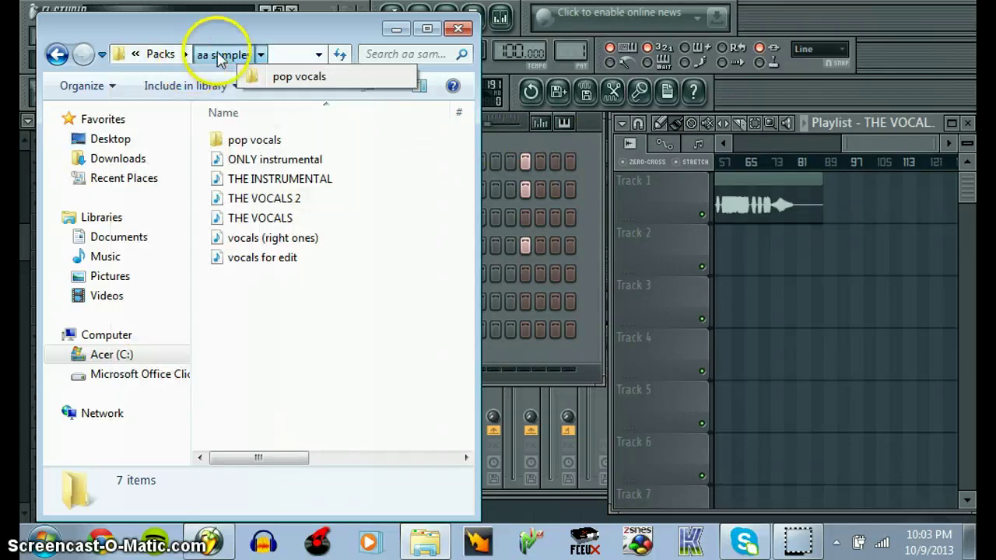
pyautogui.click(309, 311)
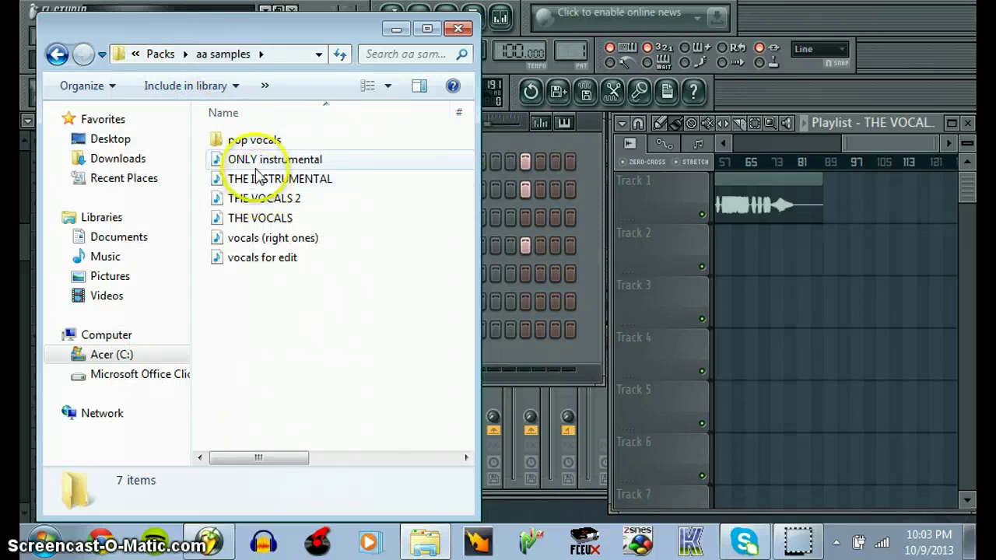
pyautogui.click(393, 30)
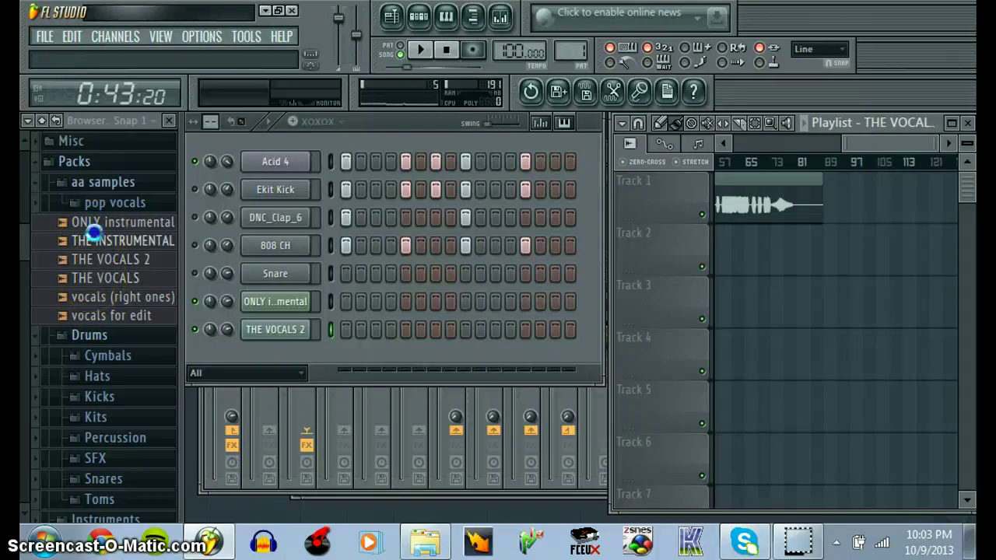
# Add THE INSTRUMENTAL from the aa samples folder to Track 2 of the playlist and remove the placed clip
pyautogui.moveTo(109, 241); pyautogui.dragTo(768, 243)
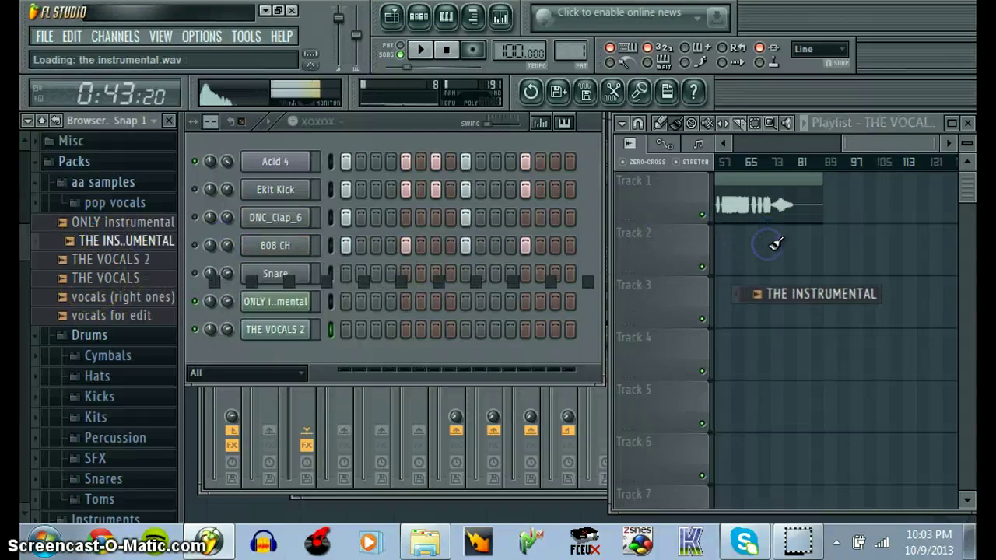
pyautogui.rightClick(809, 249)
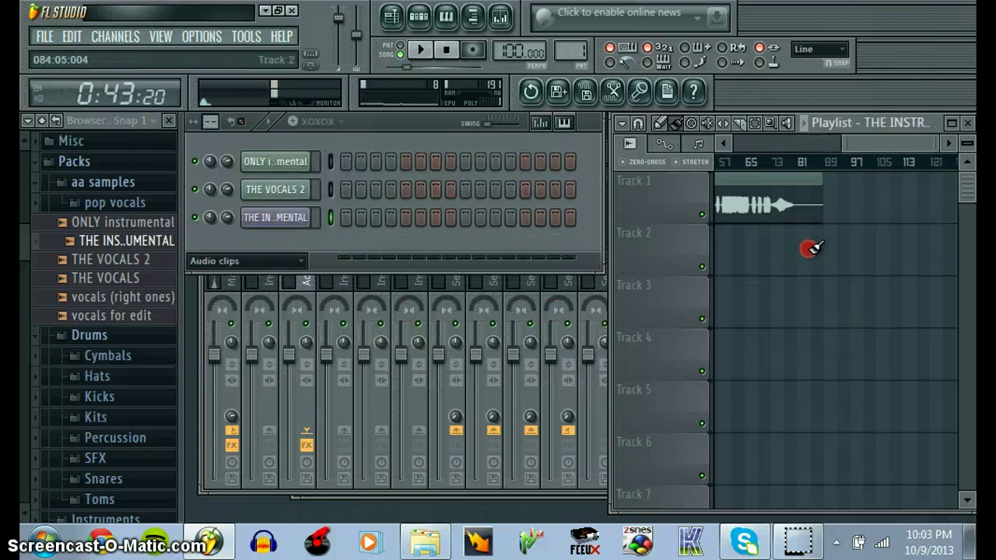
# Delete both THE VOCALS 2 clips from Track 1 of the playlist
pyautogui.moveTo(845, 143); pyautogui.dragTo(629, 127)
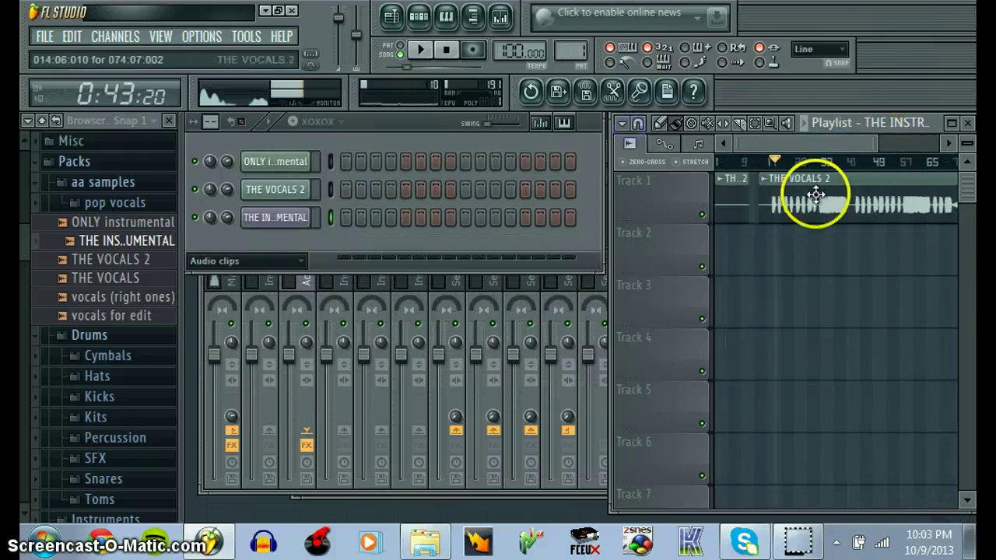
pyautogui.rightClick(816, 195)
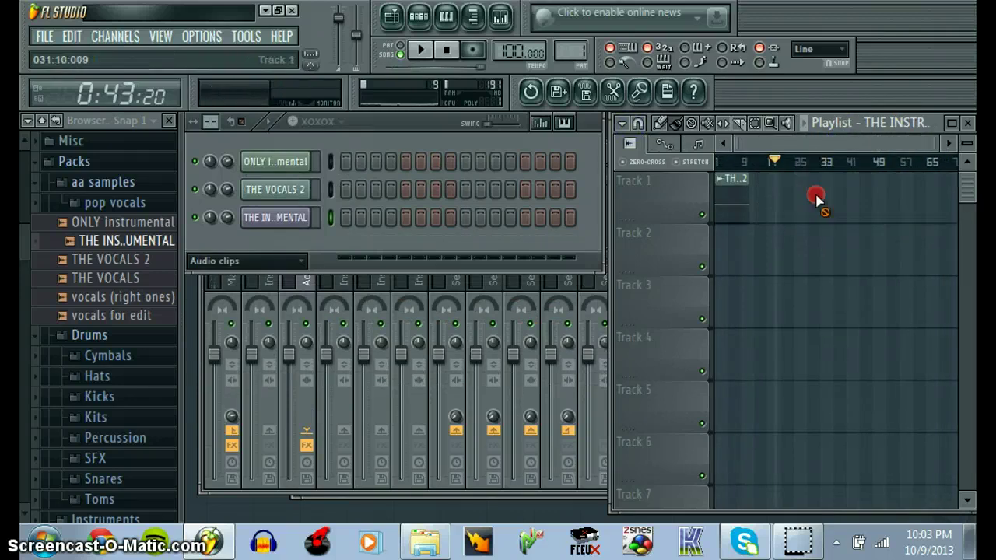
pyautogui.rightClick(732, 198)
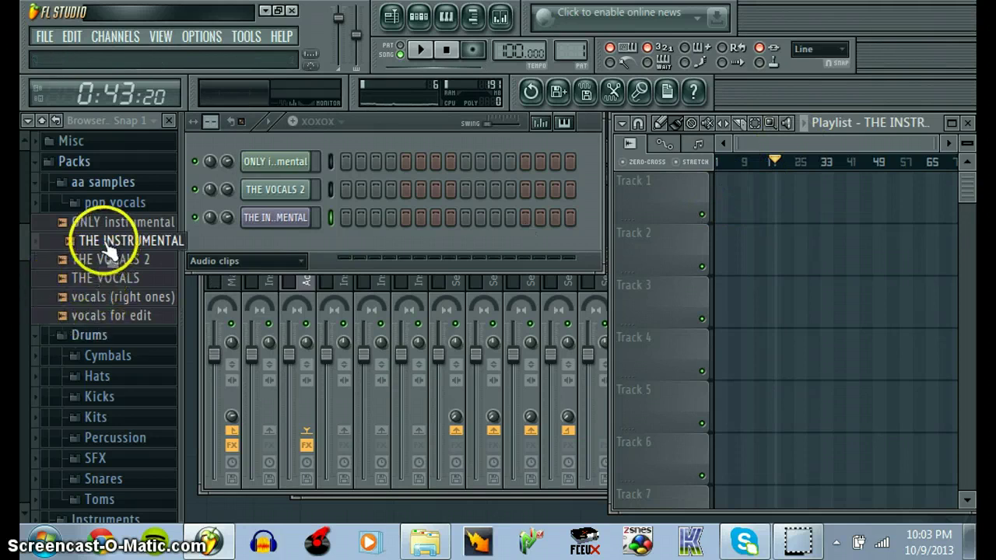
# Place the ONLY instrumental sample at the start of Track 1 and remove the clip again
pyautogui.moveTo(109, 223); pyautogui.dragTo(732, 198)
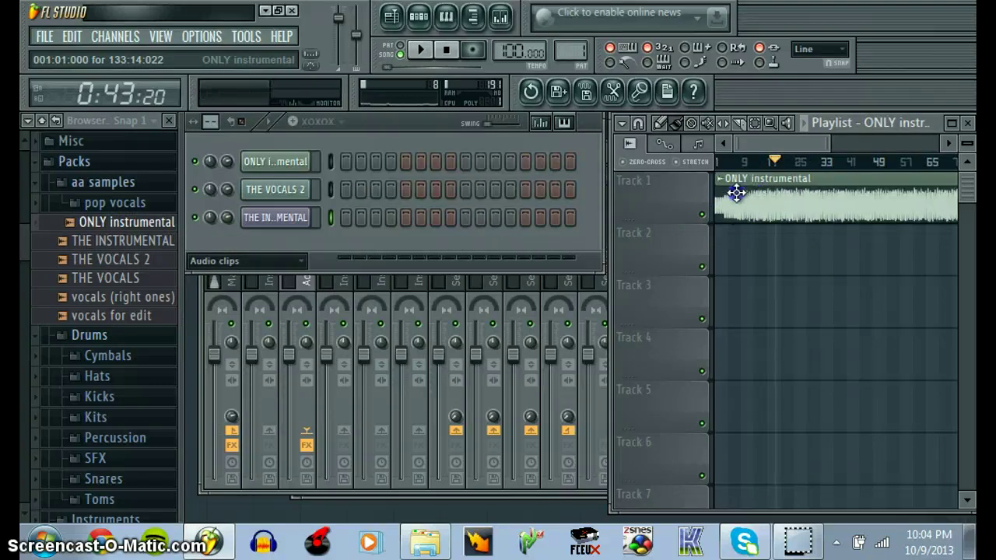
pyautogui.rightClick(745, 193)
# Toggle the playlist, step sequencer and piano roll windows one after another to demonstrate each view
pyautogui.click(391, 17)
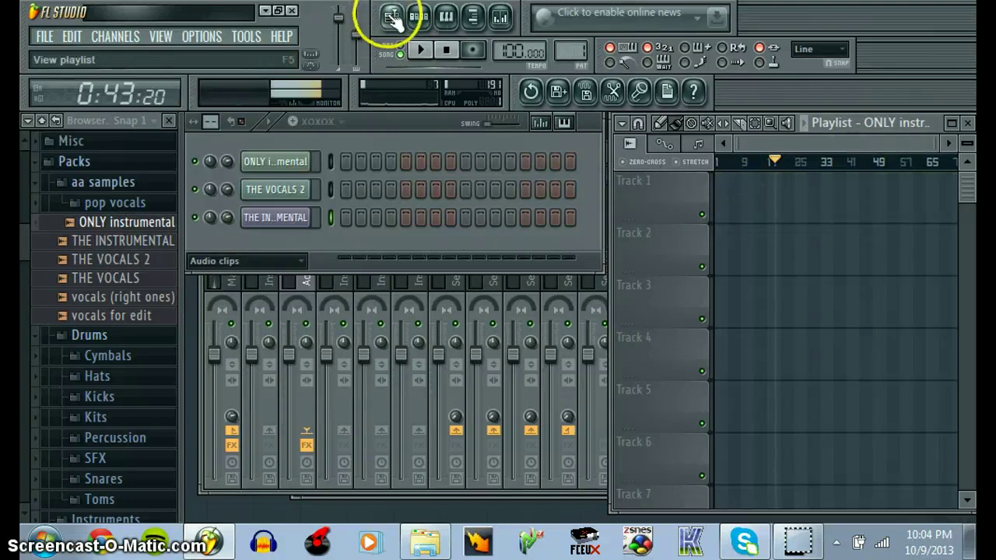
pyautogui.click(391, 17)
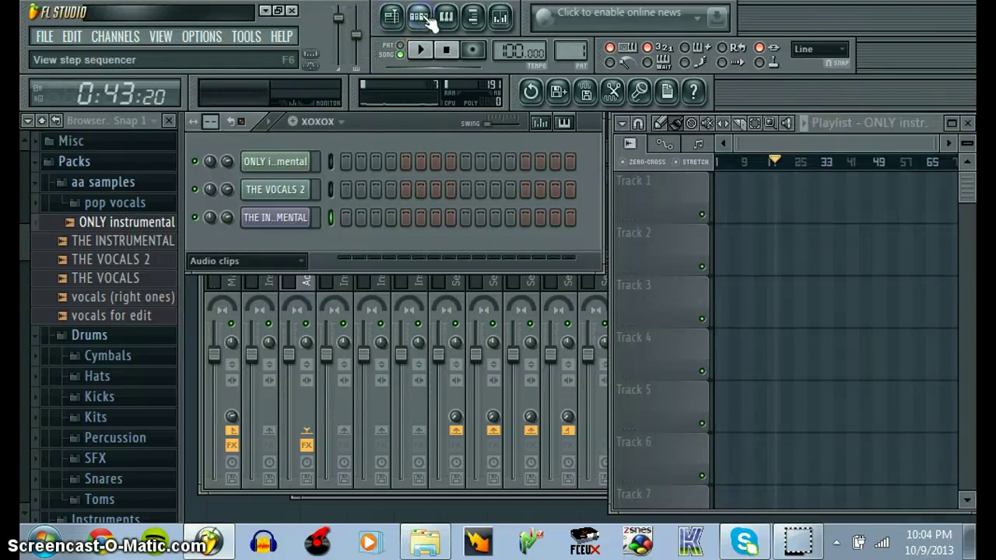
pyautogui.click(420, 17)
pyautogui.click(420, 18)
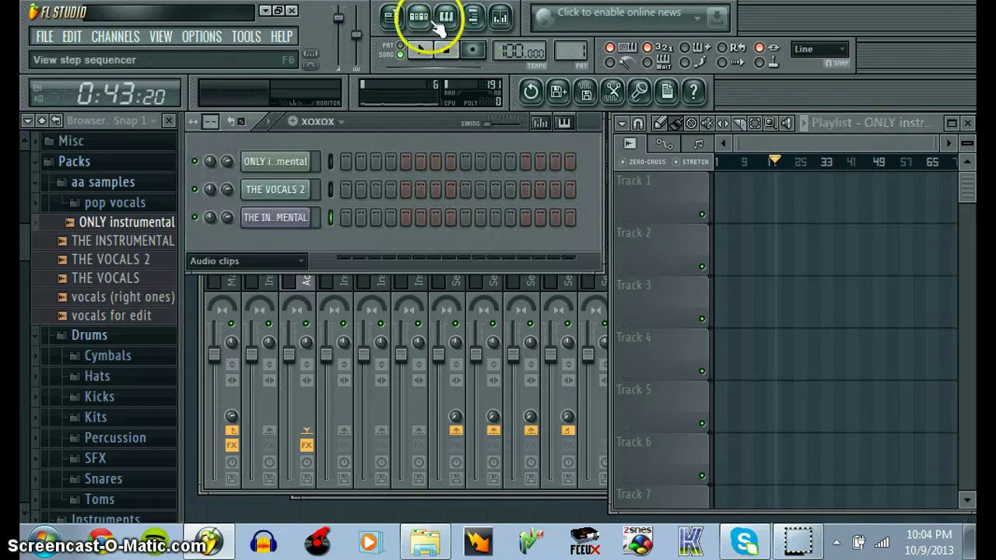
pyautogui.click(447, 18)
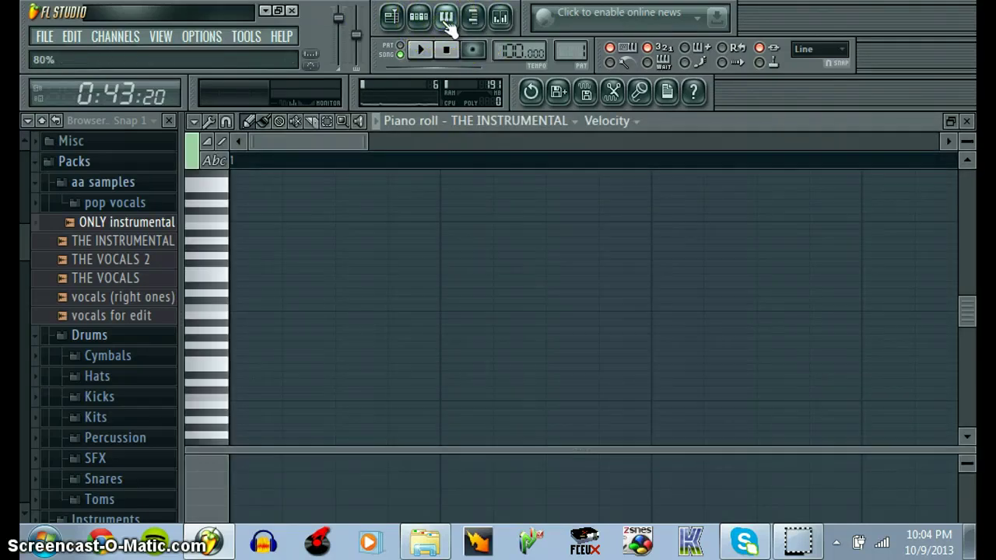
pyautogui.click(447, 19)
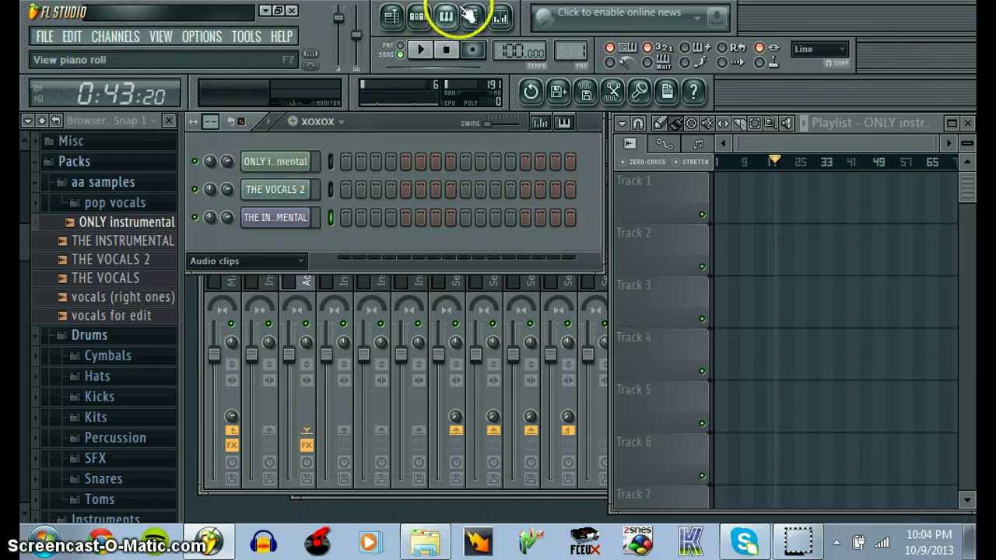
# Open the piano roll, view the channels it can target, and close it without switching channels
pyautogui.click(452, 18)
pyautogui.click(525, 123)
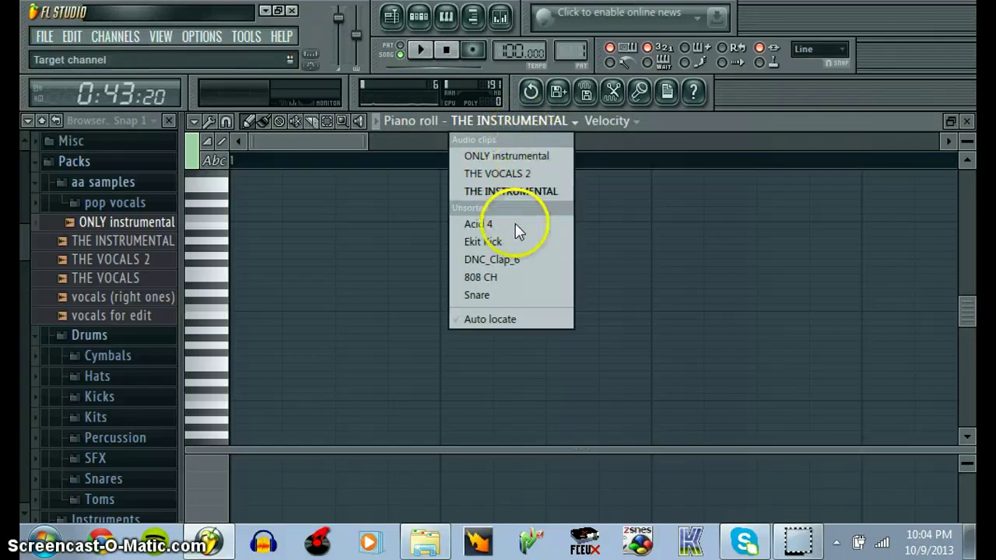
pyautogui.click(971, 123)
pyautogui.click(969, 122)
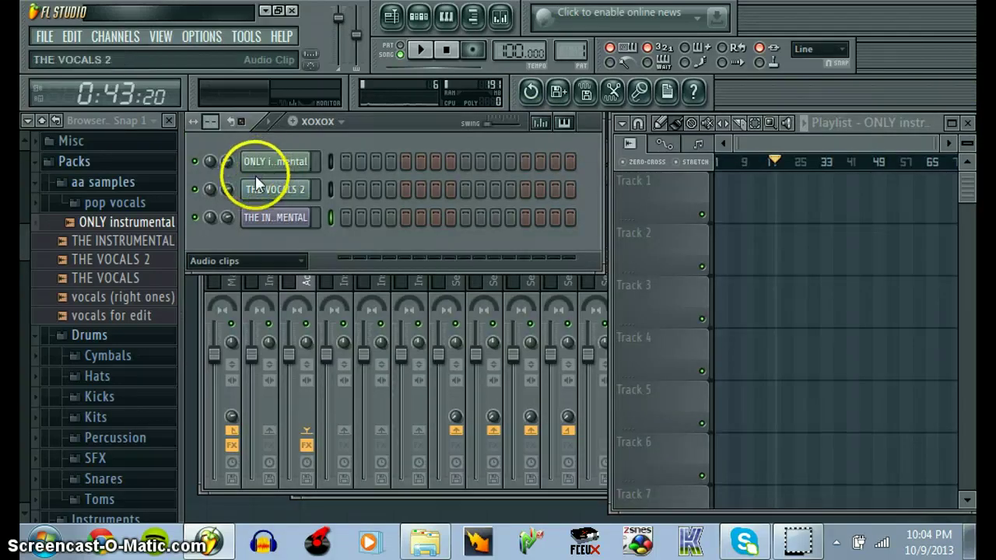
# Show all channels in the step sequencer and send the Acid 4 channel's steps to the piano roll
pyautogui.click(252, 254)
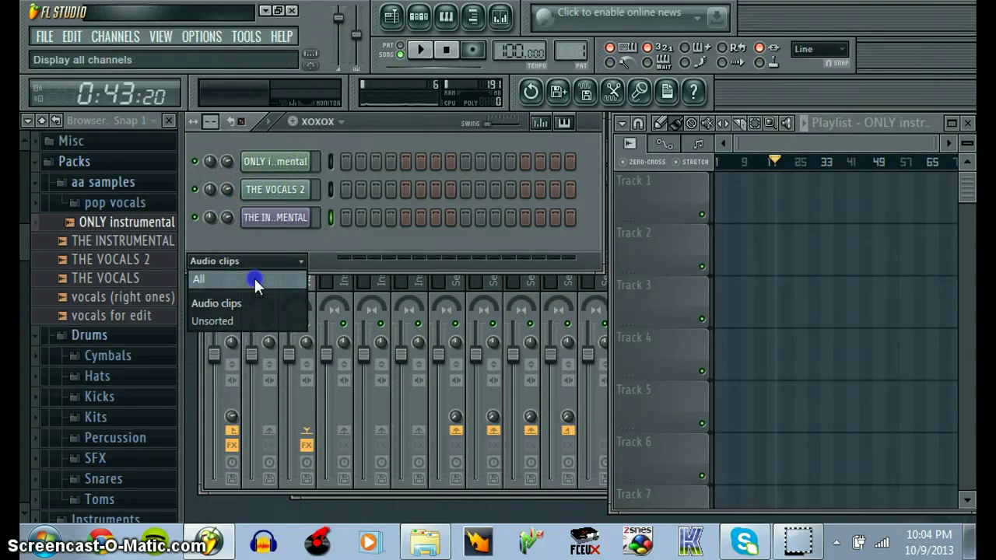
pyautogui.click(254, 279)
pyautogui.click(285, 163)
pyautogui.rightClick(282, 161)
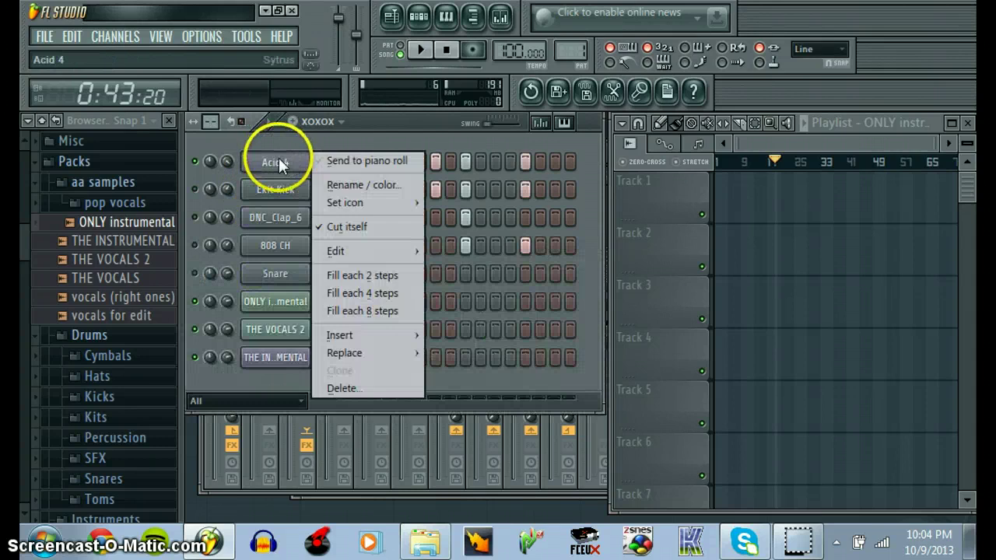
pyautogui.click(357, 160)
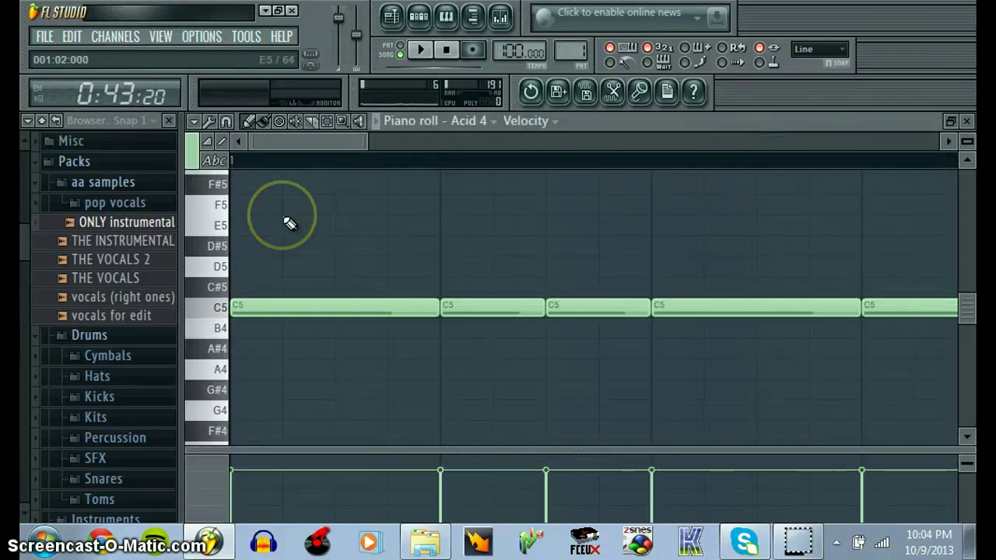
# Inspect the Acid 4 notes in the piano roll, start song playback, and close the piano roll
pyautogui.scroll(-3, 288, 224)
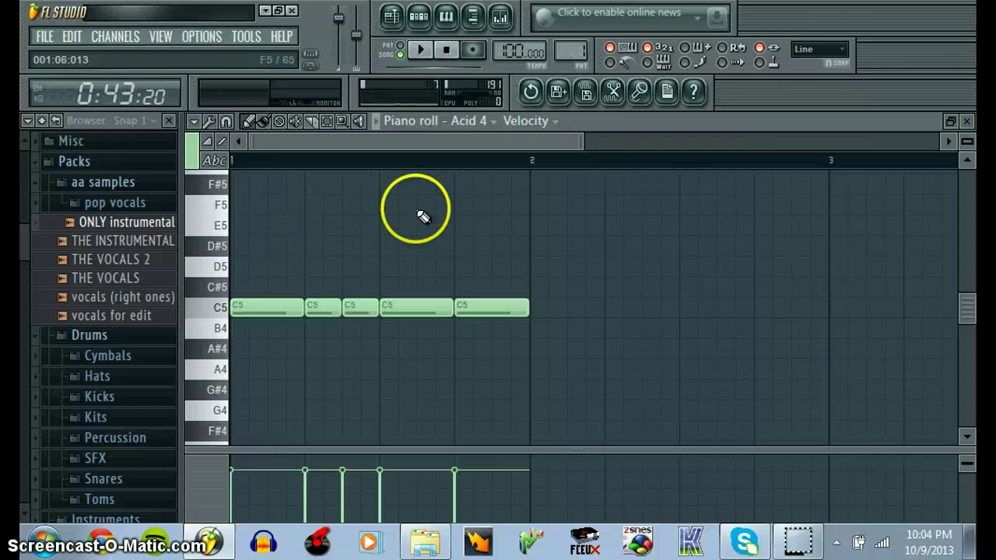
pyautogui.moveTo(311, 309)
pyautogui.mouseDown()
pyautogui.moveTo(311, 333)
pyautogui.moveTo(319, 265)
pyautogui.moveTo(319, 315)
pyautogui.mouseUp()
pyautogui.press('space')
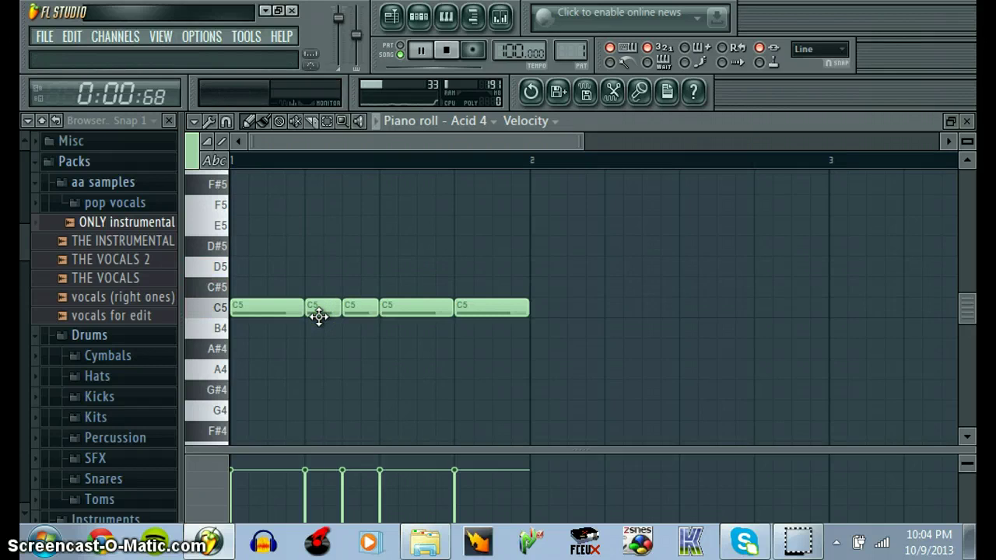
pyautogui.click(967, 122)
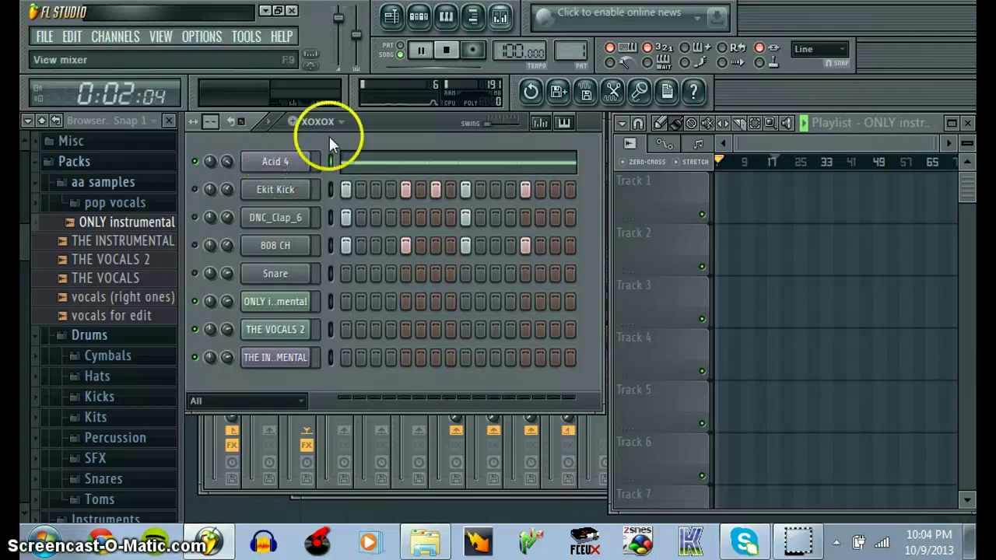
# Open the mixer, switch playback to pattern mode, and briefly play the pattern through the Acid 4 track
pyautogui.click(504, 17)
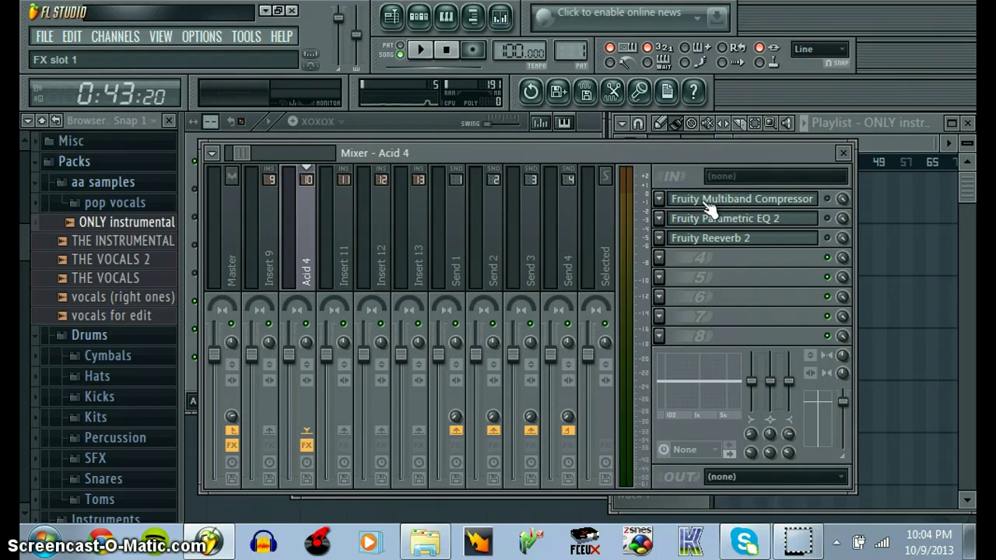
pyautogui.click(397, 55)
pyautogui.press('space')
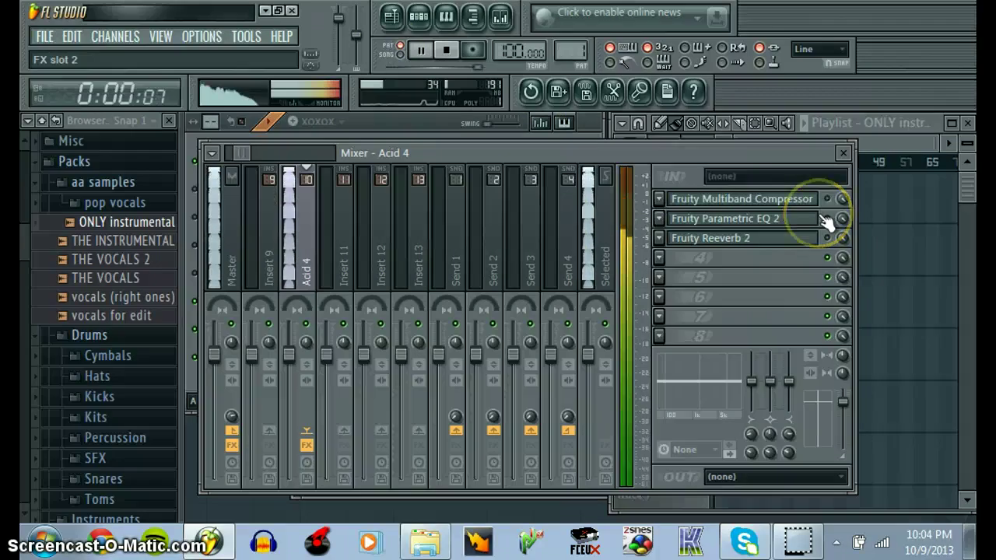
pyautogui.press('space')
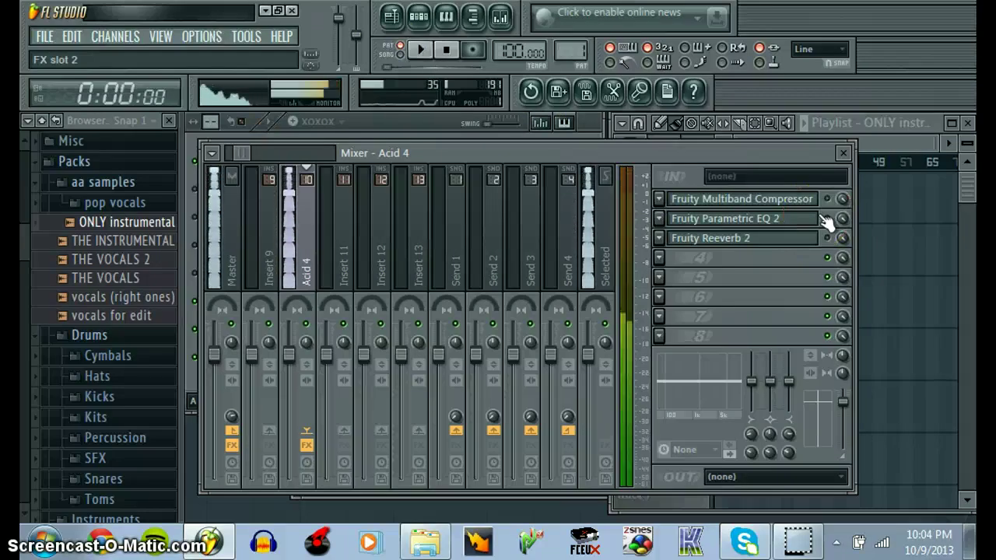
# Enable the Fruity Multiband Compressor in slot 1 of the Acid 4 track and open its settings
pyautogui.click(834, 201)
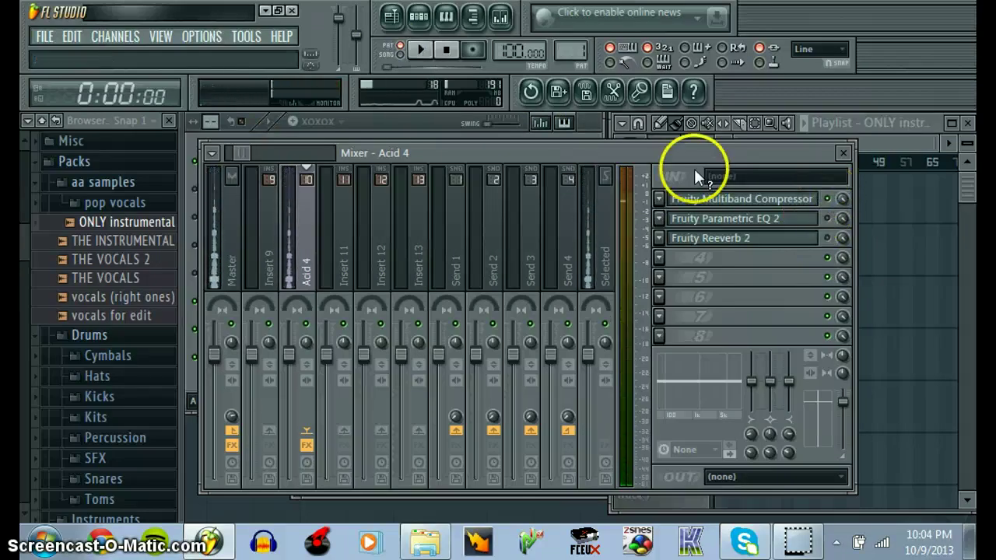
pyautogui.click(688, 200)
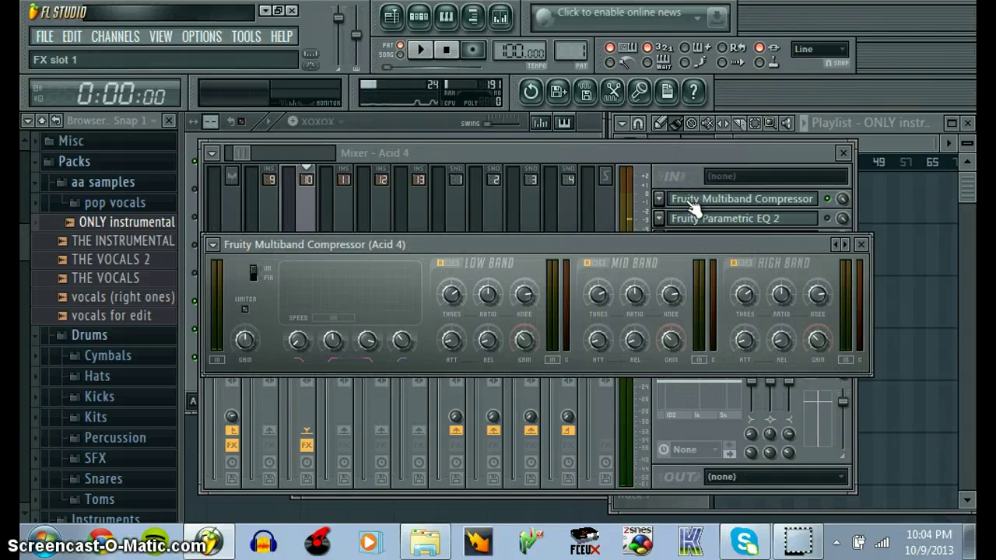
# Play the pattern through the Fruity Multiband Compressor, close the compressor window, and stop playback
pyautogui.press('space')
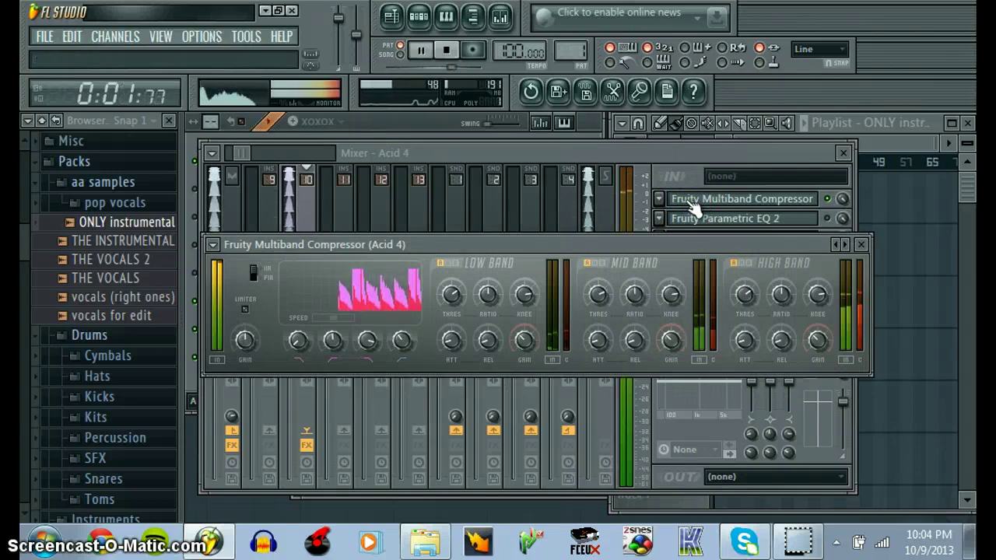
pyautogui.click(861, 244)
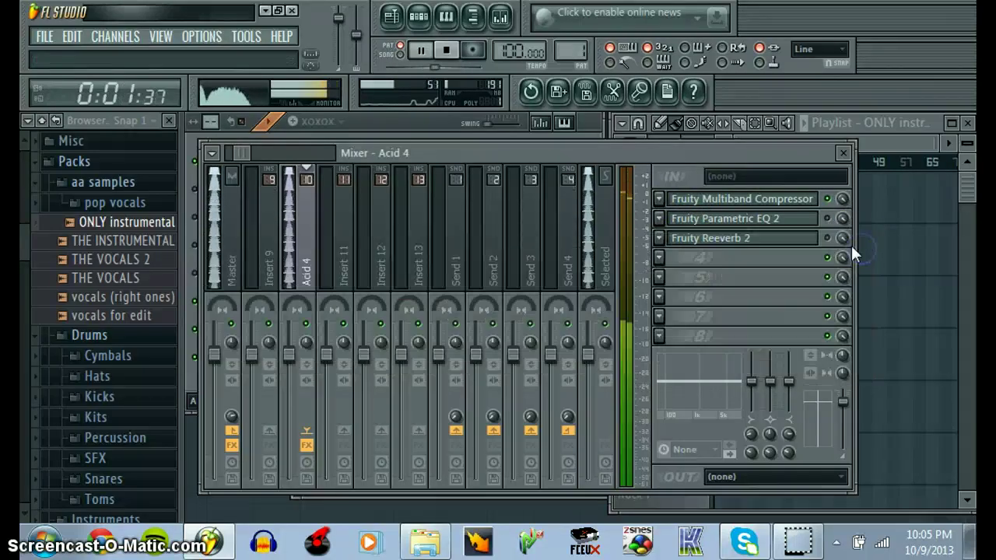
pyautogui.press('space')
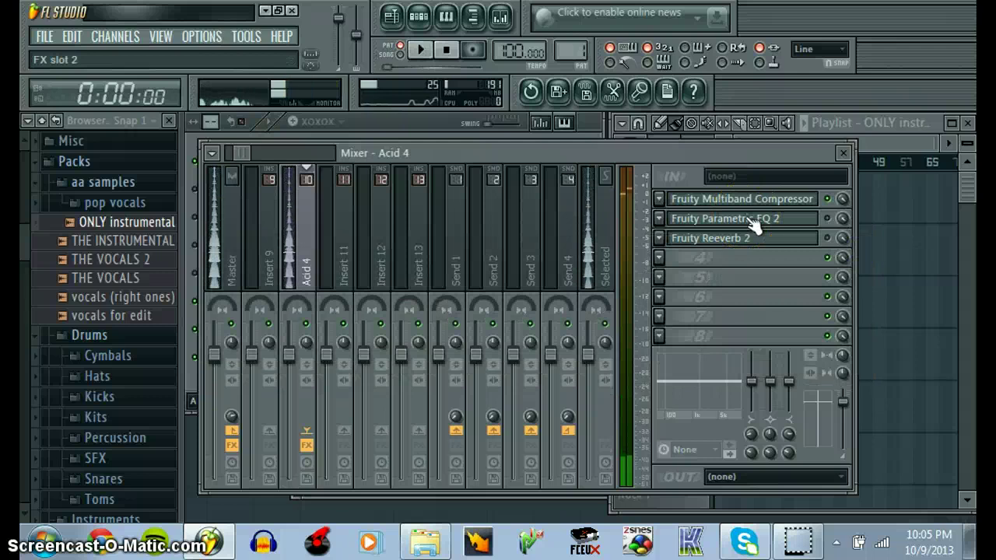
# Open Fruity Parametric EQ 2 in slot 2 of the Acid 4 track, enable the effect, and briefly play the pattern through it
pyautogui.click(754, 223)
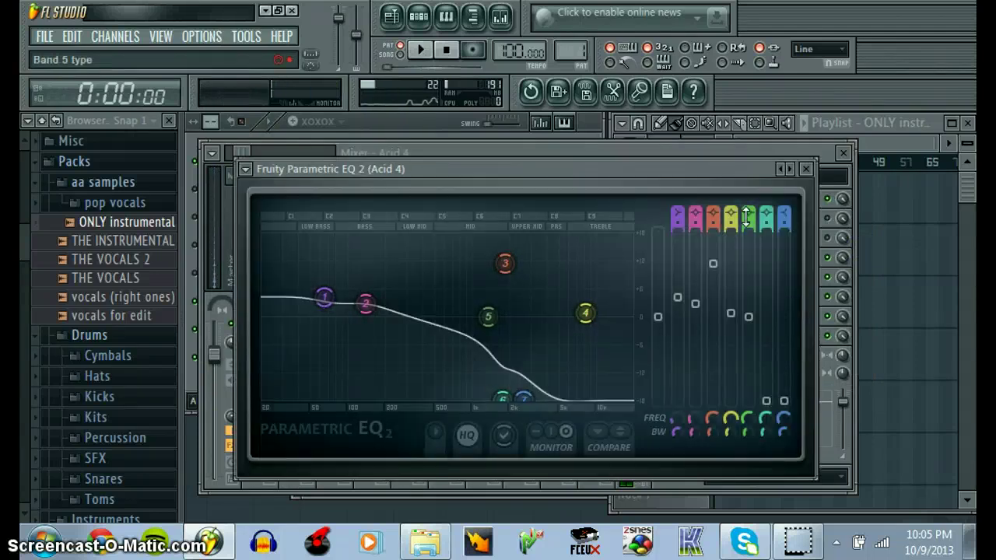
pyautogui.click(829, 215)
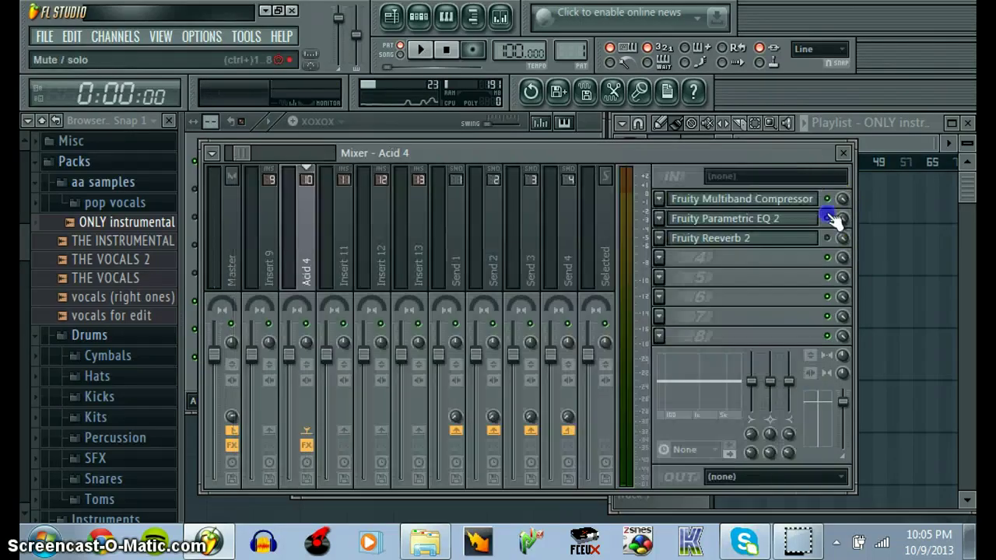
pyautogui.press('space')
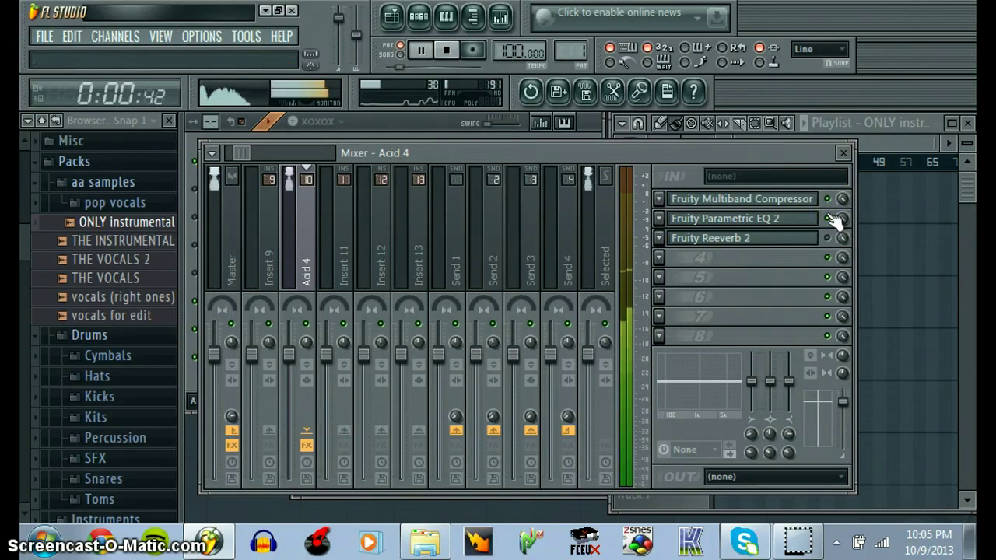
pyautogui.press('space')
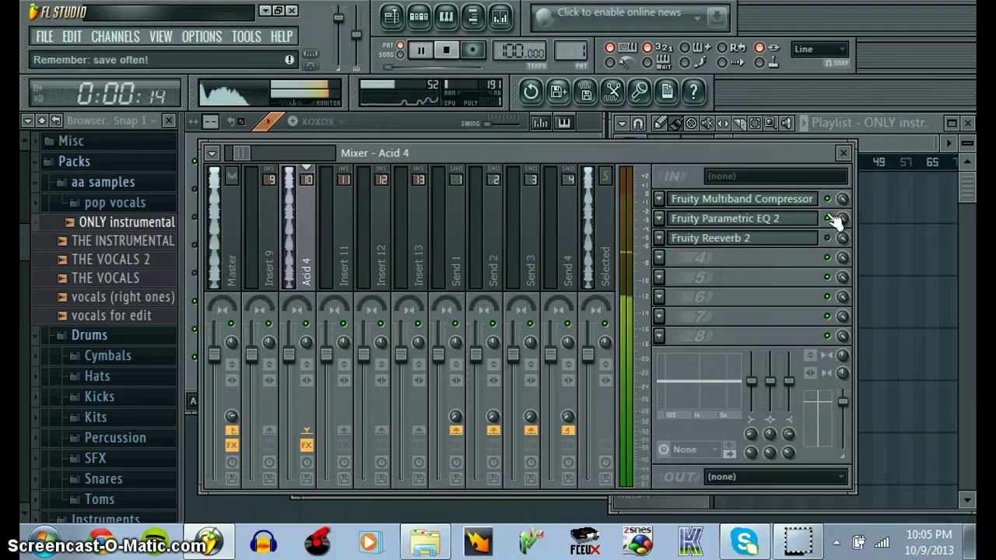
# Bring the step sequencer to the front and unmute the Ekit Kick, DNC_Clap_6 and 808 CH channels
pyautogui.click(304, 133)
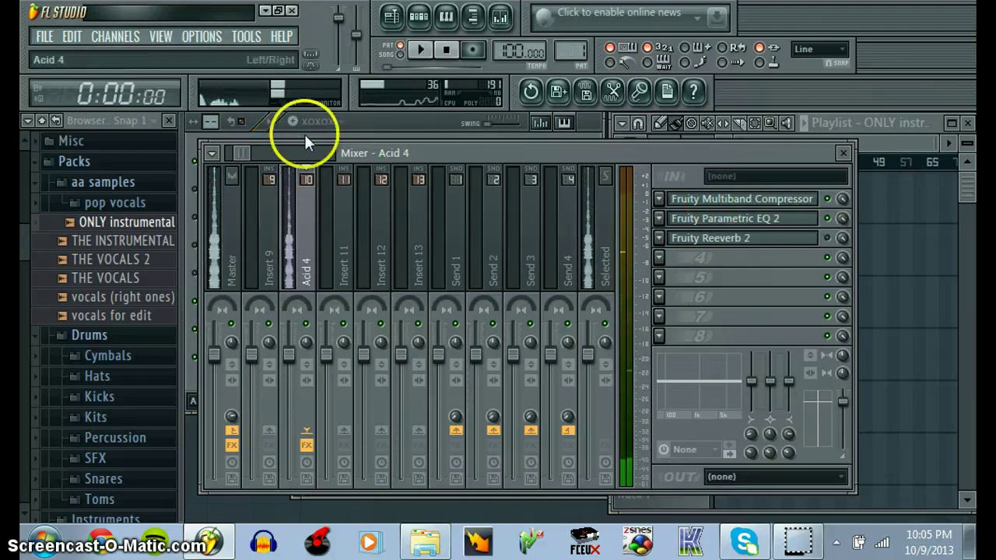
pyautogui.click(196, 189)
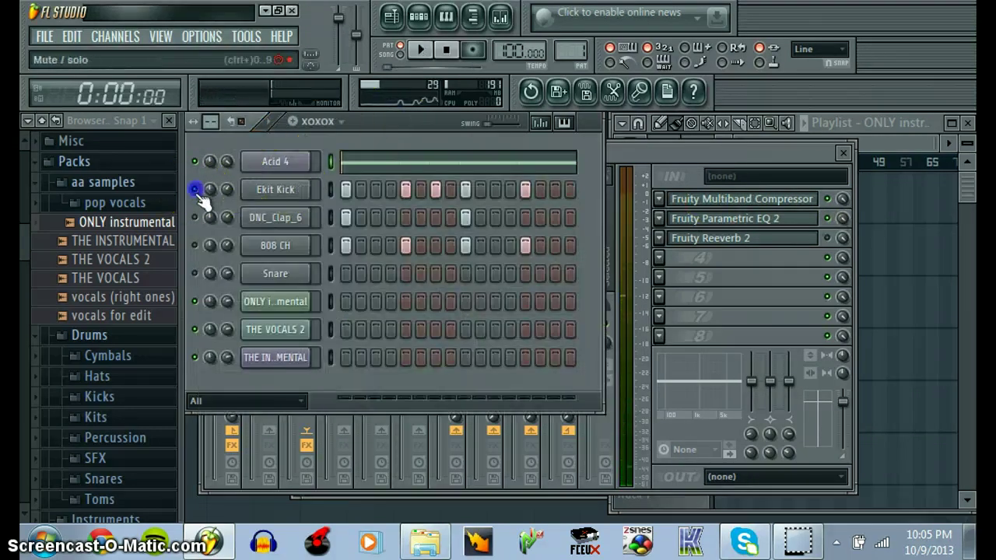
pyautogui.click(194, 246)
# Add a new pattern, Pattern 2, and paint its clips along playlist Track 2 from bar 1 to about bar 26
pyautogui.click(295, 121)
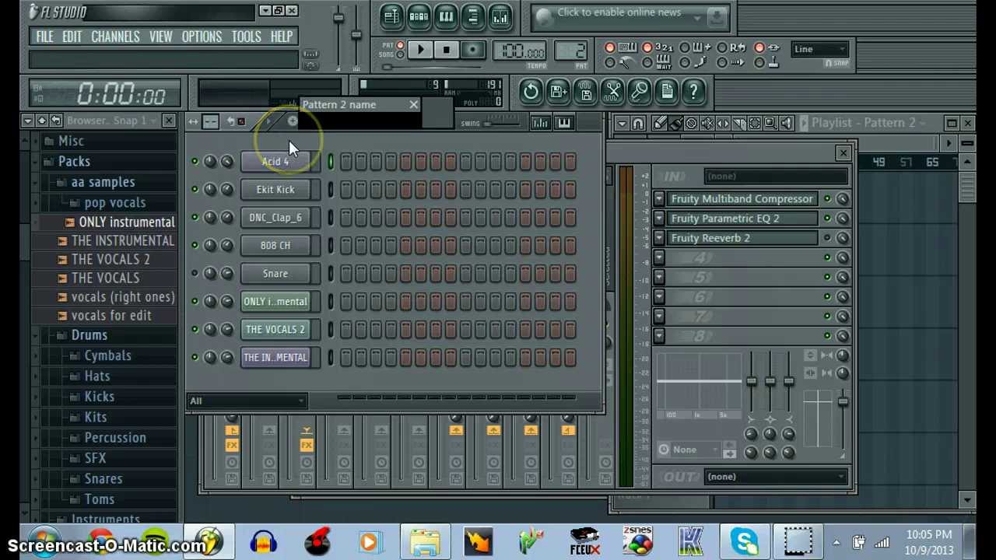
pyautogui.press('Return')
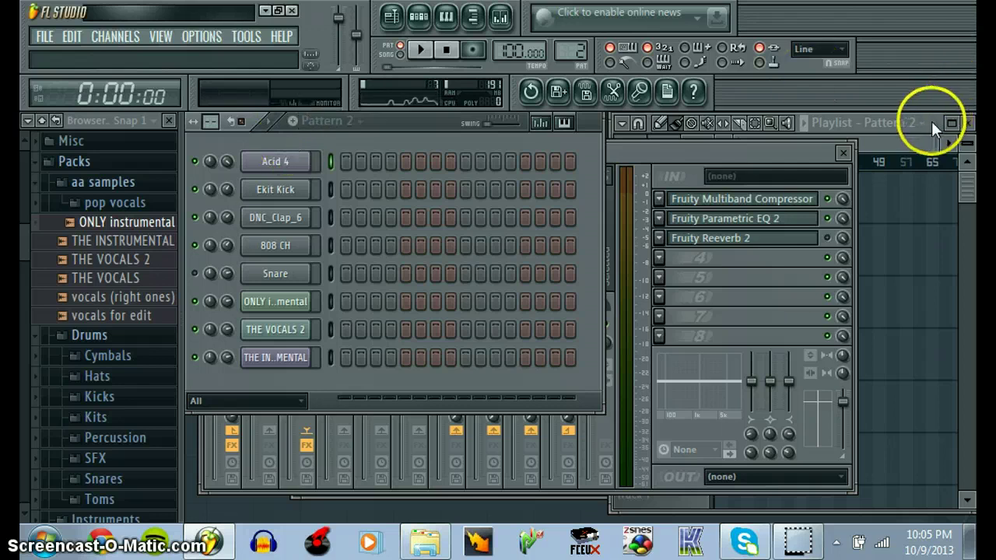
pyautogui.click(951, 122)
pyautogui.click(451, 122)
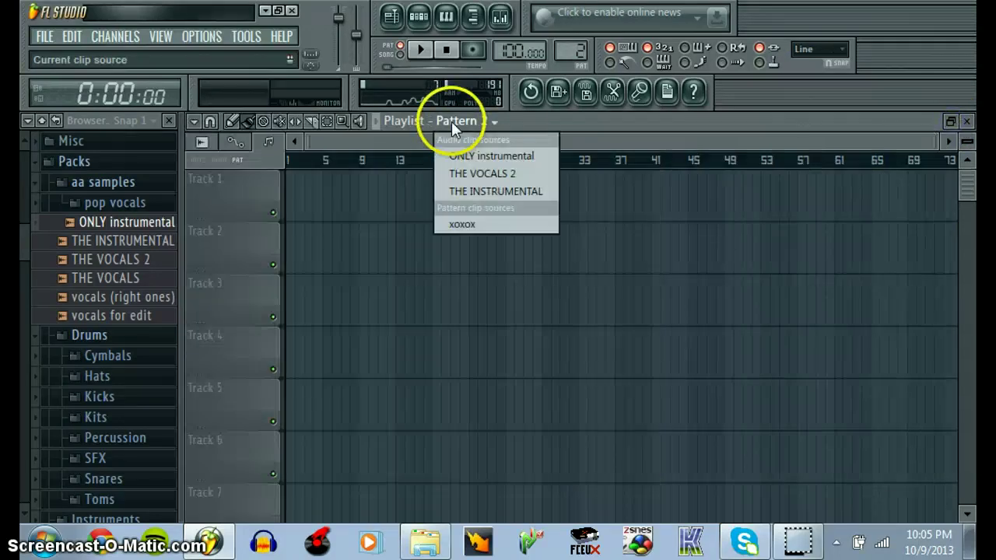
pyautogui.click(323, 223)
pyautogui.moveTo(291, 245); pyautogui.dragTo(518, 227)
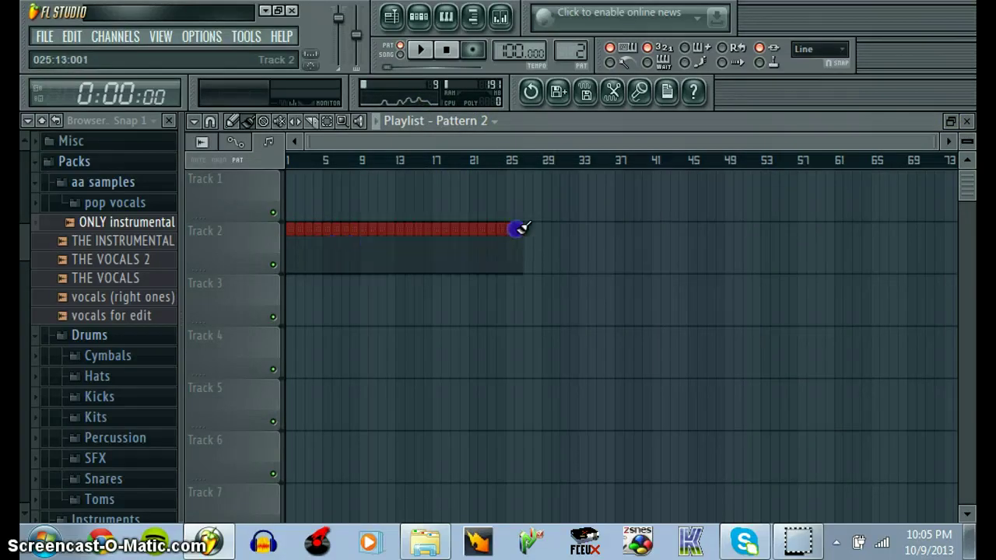
# Choose the xoxox pattern as clip source and paint it along playlist Track 1 from bar 1 to about bar 26
pyautogui.click(473, 123)
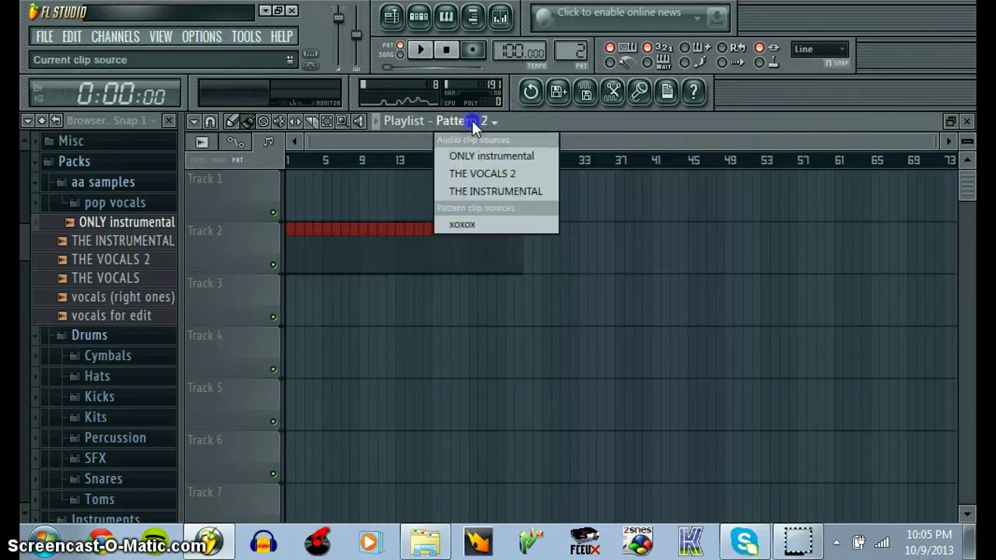
pyautogui.click(472, 223)
pyautogui.moveTo(286, 210); pyautogui.dragTo(515, 195)
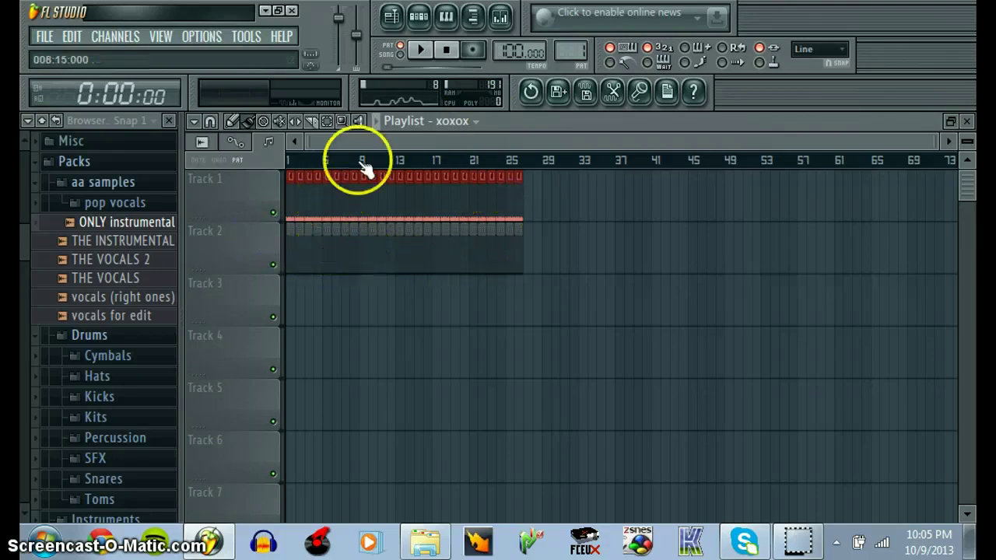
# Shrink the playlist back and move the Acid 4 channel's notes from the xoxox pattern to Pattern 2
pyautogui.click(951, 122)
pyautogui.rightClick(267, 164)
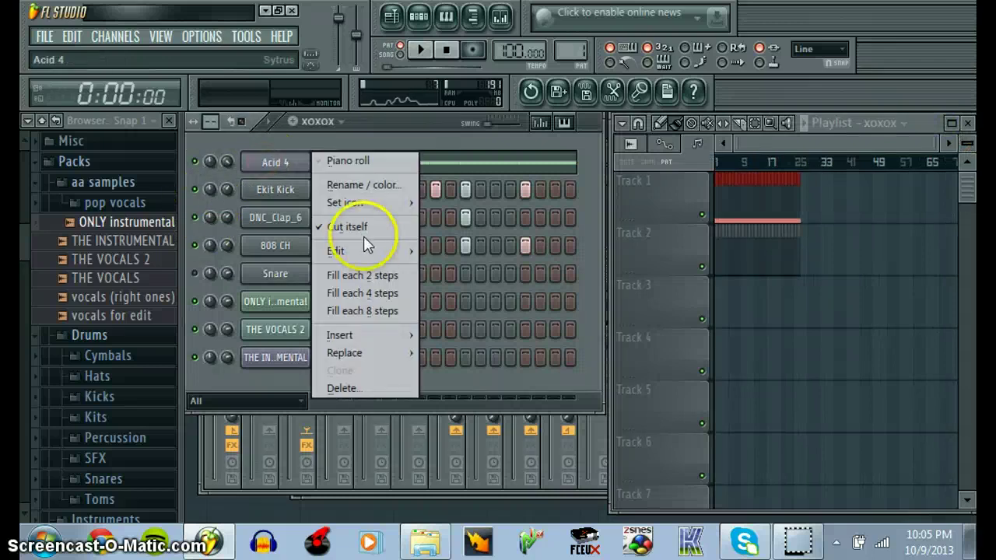
pyautogui.moveTo(373, 248)
pyautogui.click(449, 253)
pyautogui.click(720, 242)
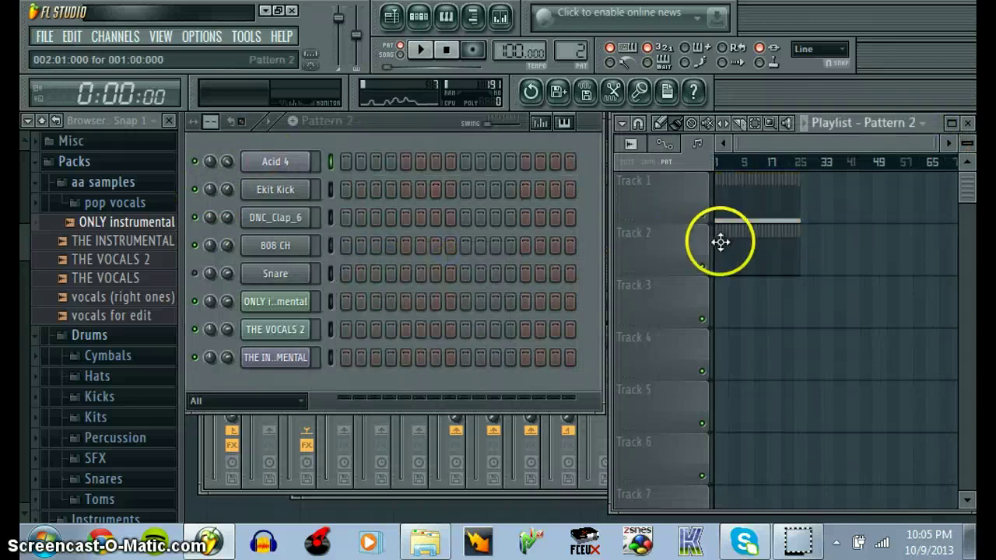
pyautogui.rightClick(272, 162)
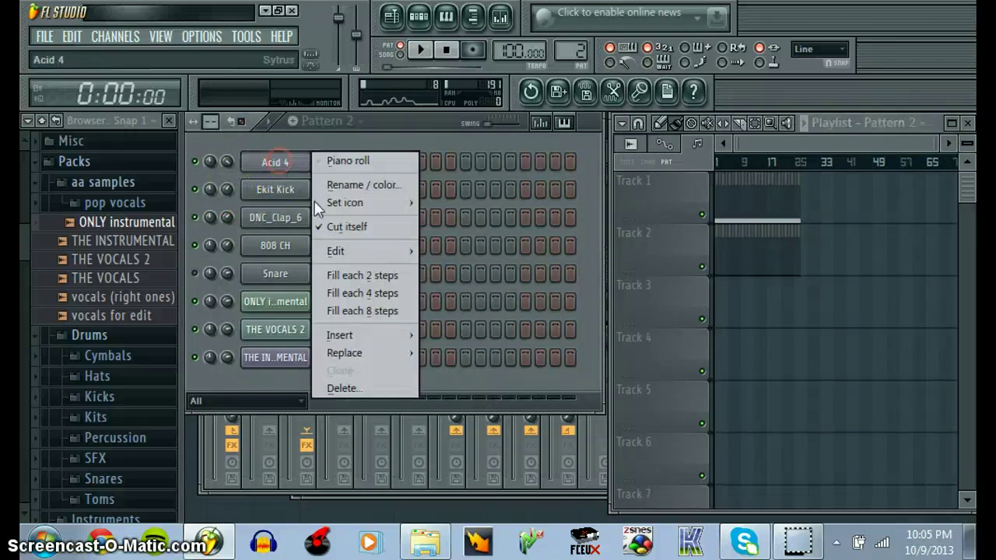
pyautogui.moveTo(389, 251)
pyautogui.click(449, 286)
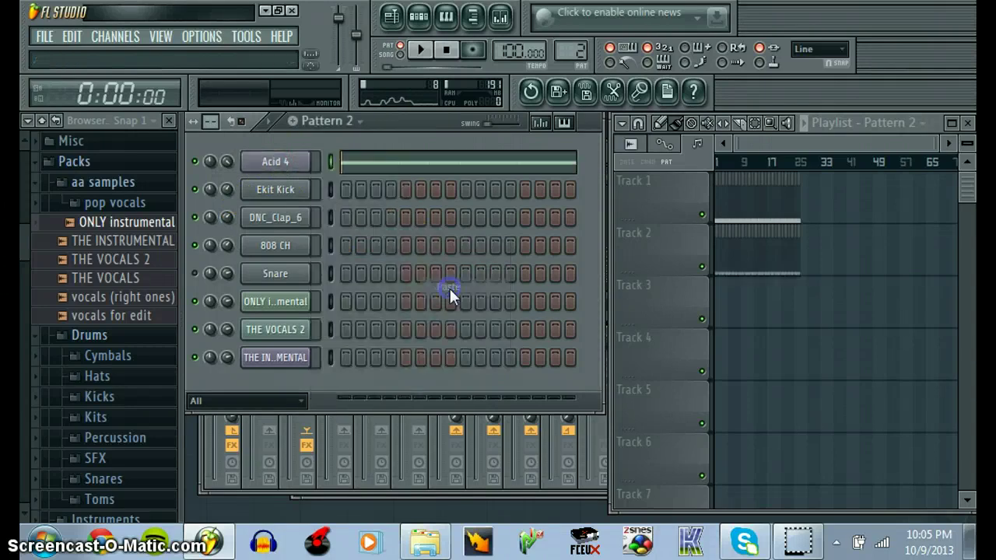
# Maximize the playlist, switch to song mode, play the start of the arrangement, and restore the playlist's size
pyautogui.click(951, 122)
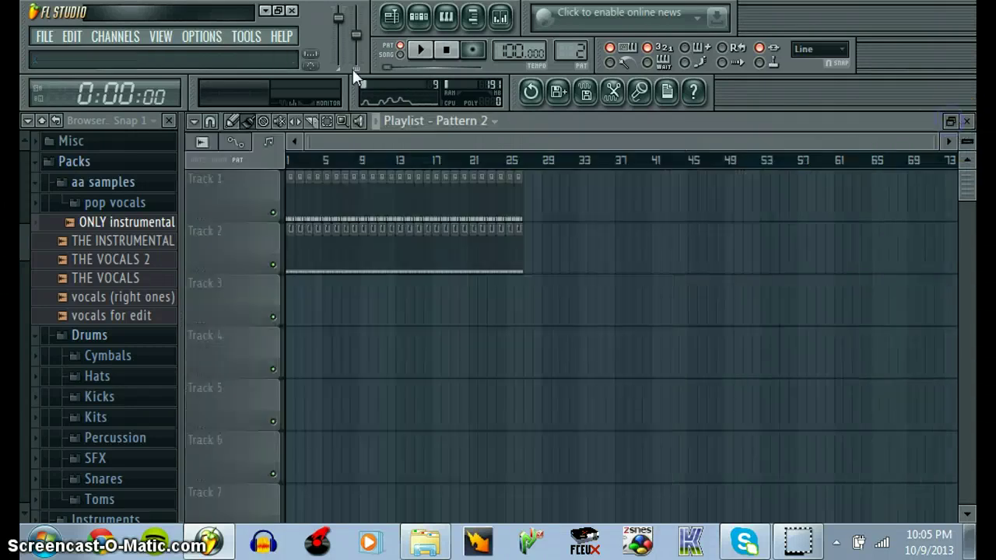
pyautogui.click(397, 54)
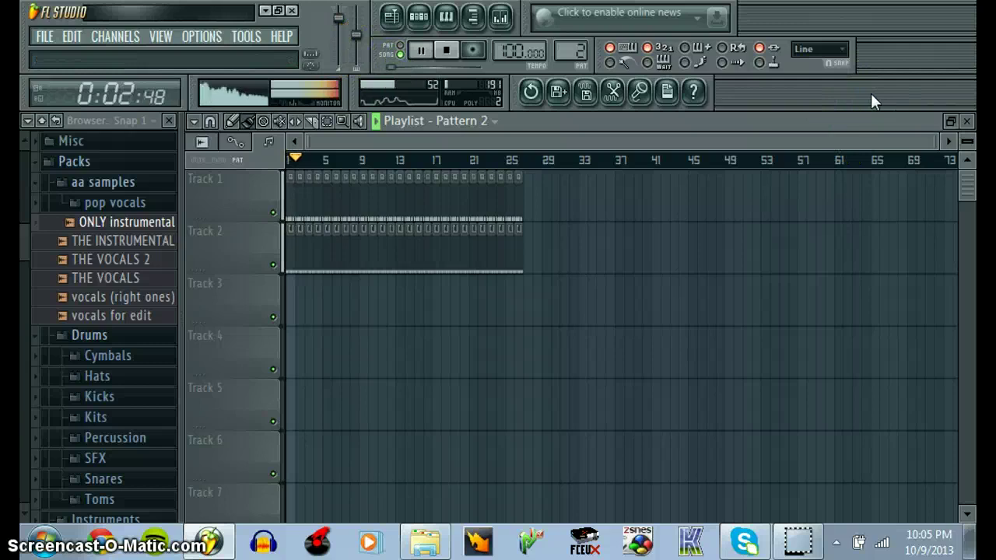
pyautogui.press('space')
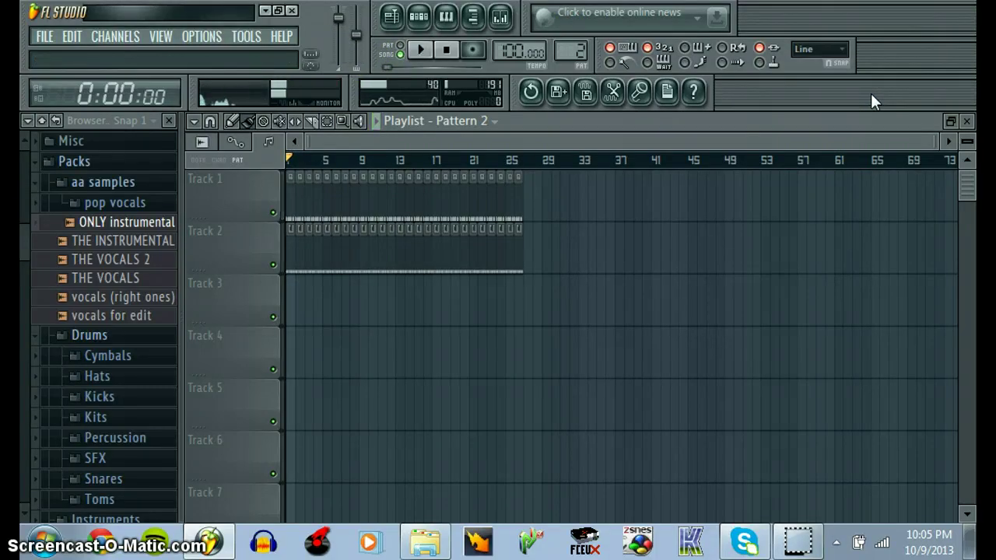
pyautogui.click(951, 121)
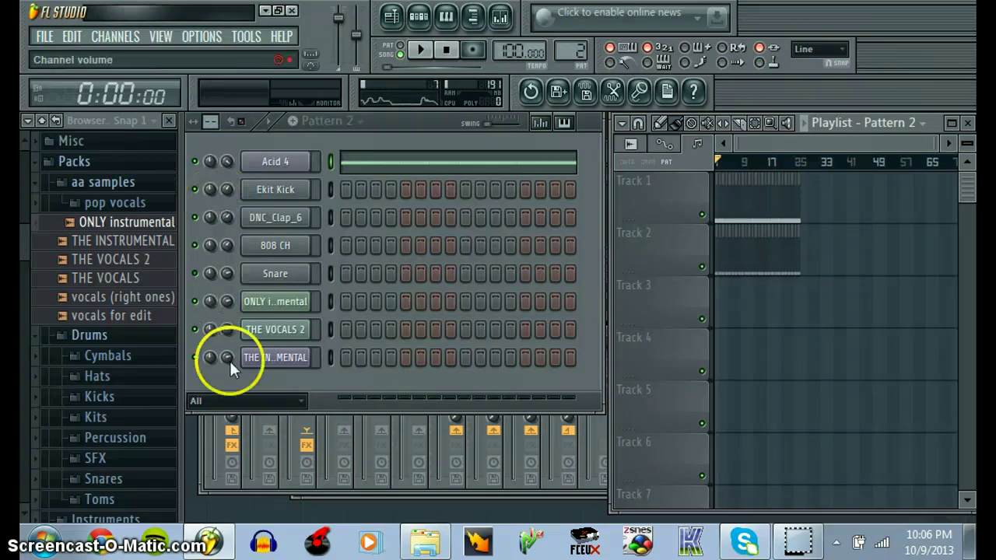
# Demonstrate toggling the playlist, step sequencer, piano roll, browser and mixer windows, keeping only the mixer shown among them
pyautogui.click(393, 17)
pyautogui.click(393, 17)
pyautogui.click(393, 17)
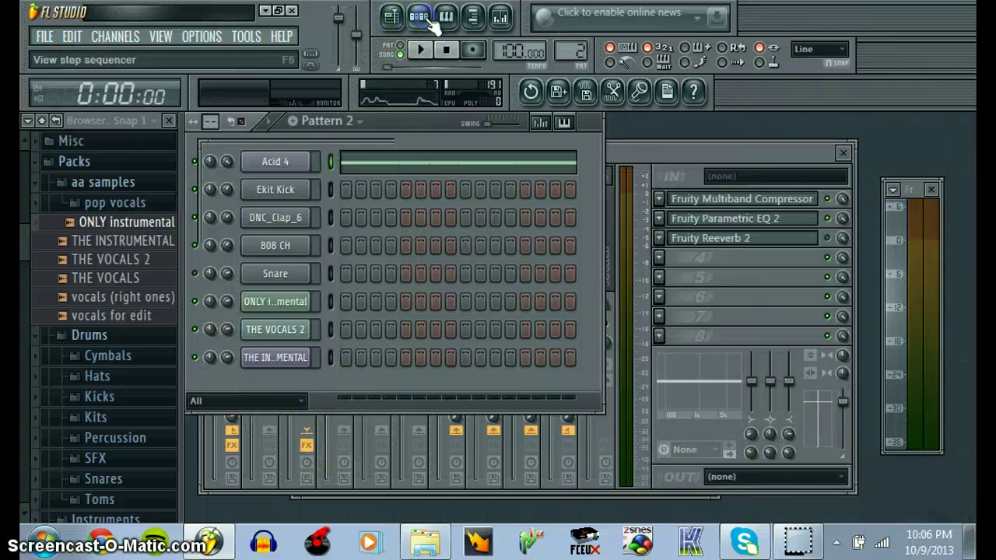
pyautogui.click(431, 24)
pyautogui.click(430, 23)
pyautogui.click(430, 22)
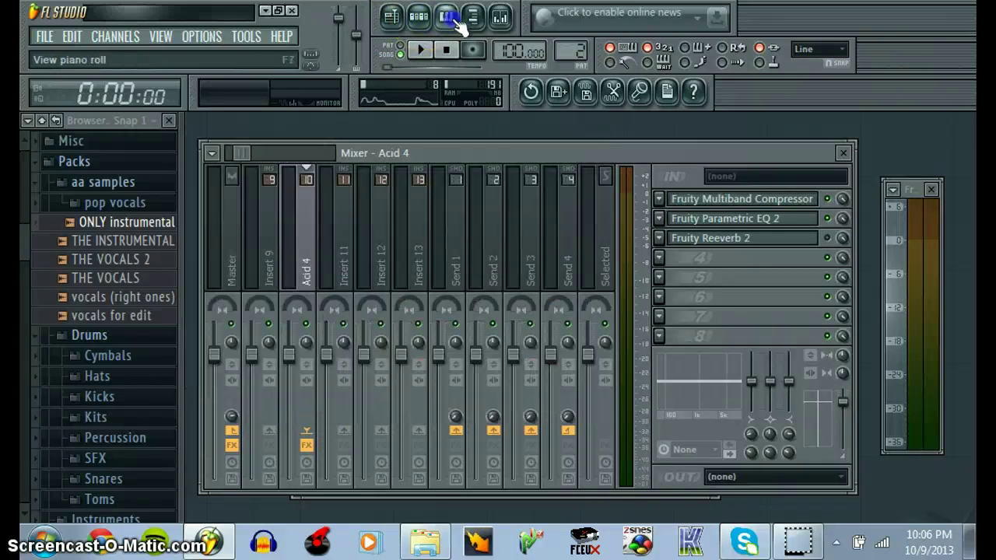
pyautogui.click(459, 22)
pyautogui.click(459, 22)
pyautogui.click(478, 24)
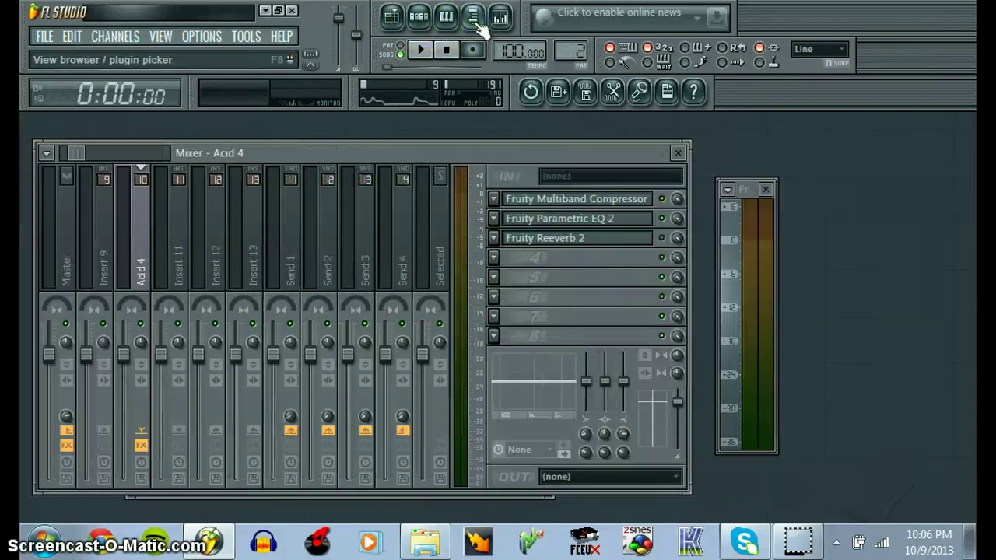
pyautogui.click(500, 19)
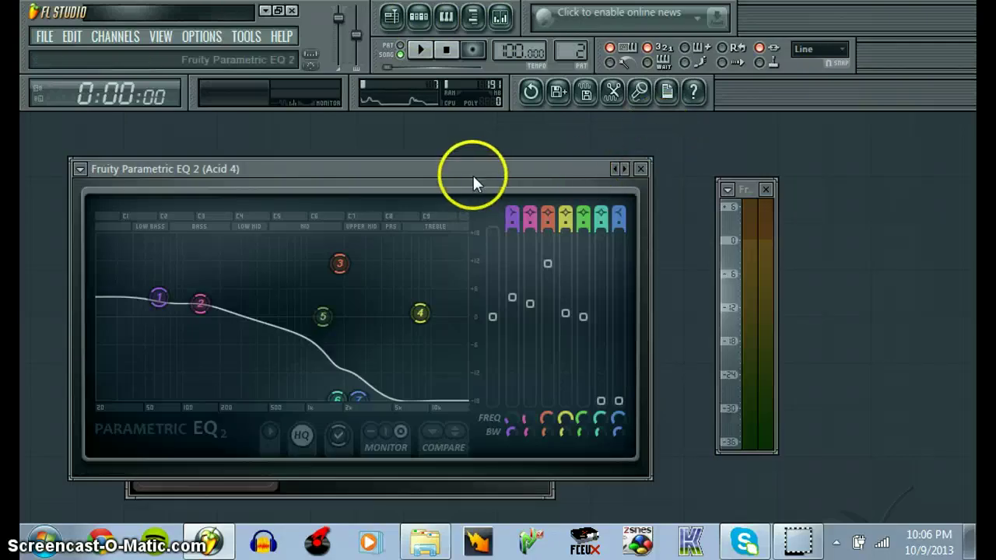
pyautogui.click(500, 19)
# Open the Fruity Multiband Compressor, close the mixer, shift the compressor window, and close both the compressor and Parametric EQ 2 windows
pyautogui.click(581, 199)
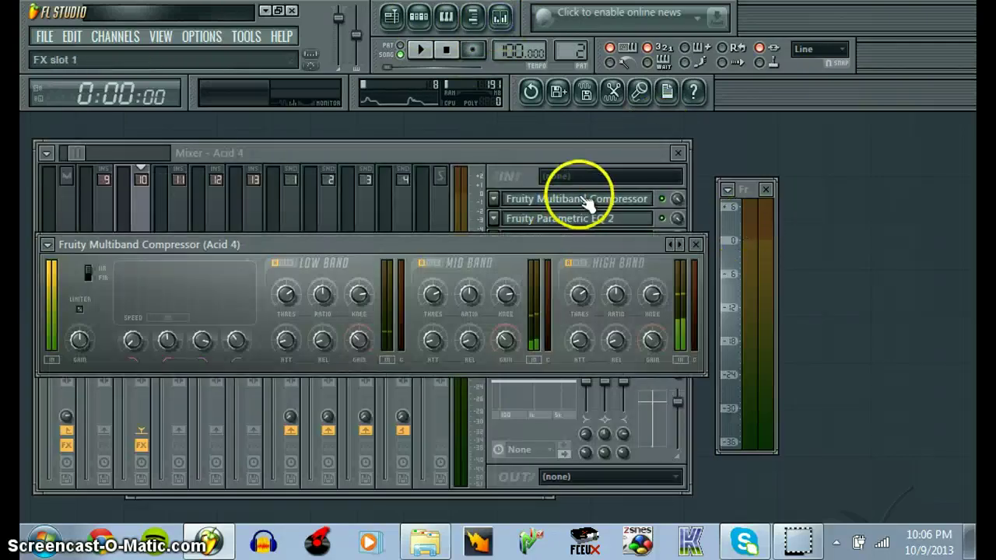
pyautogui.click(678, 153)
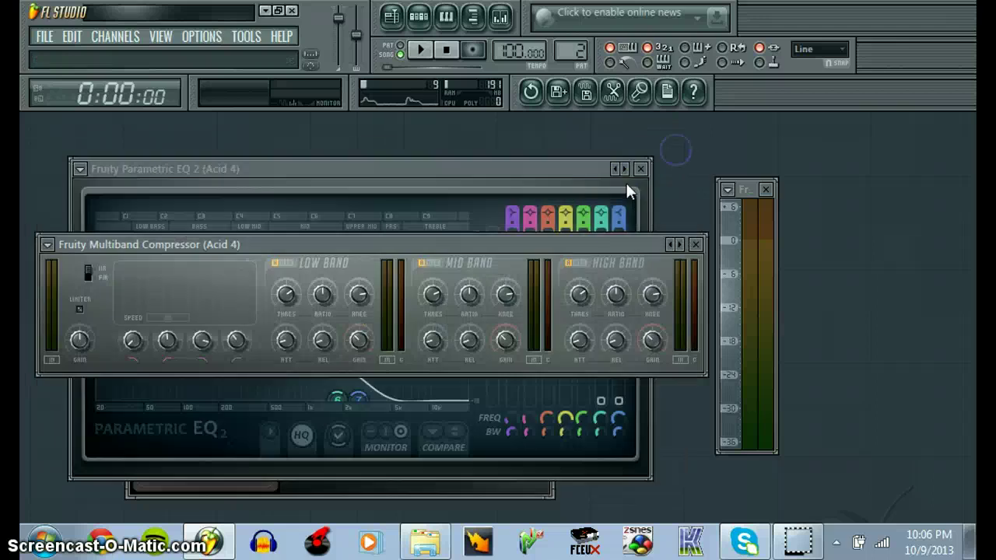
pyautogui.moveTo(488, 249); pyautogui.dragTo(594, 300)
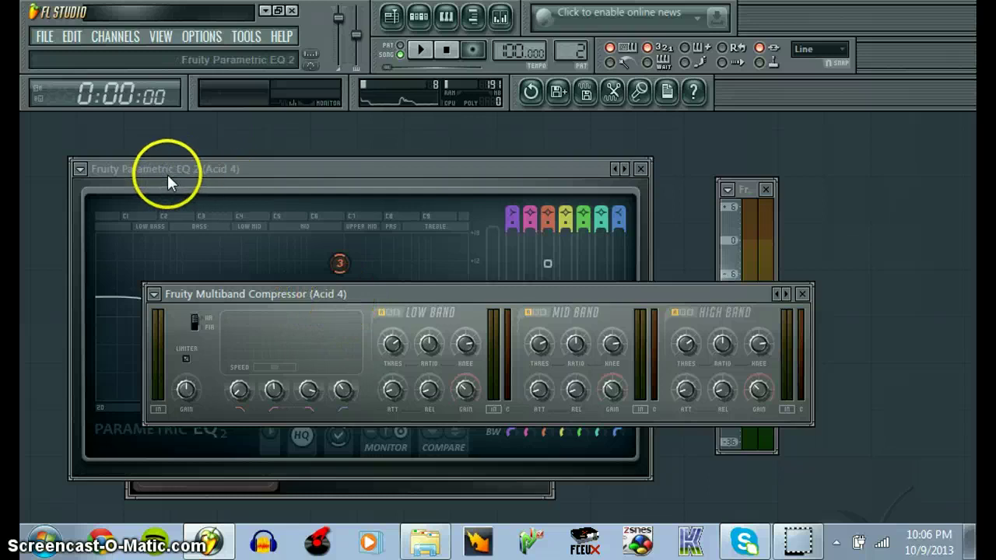
pyautogui.click(746, 189)
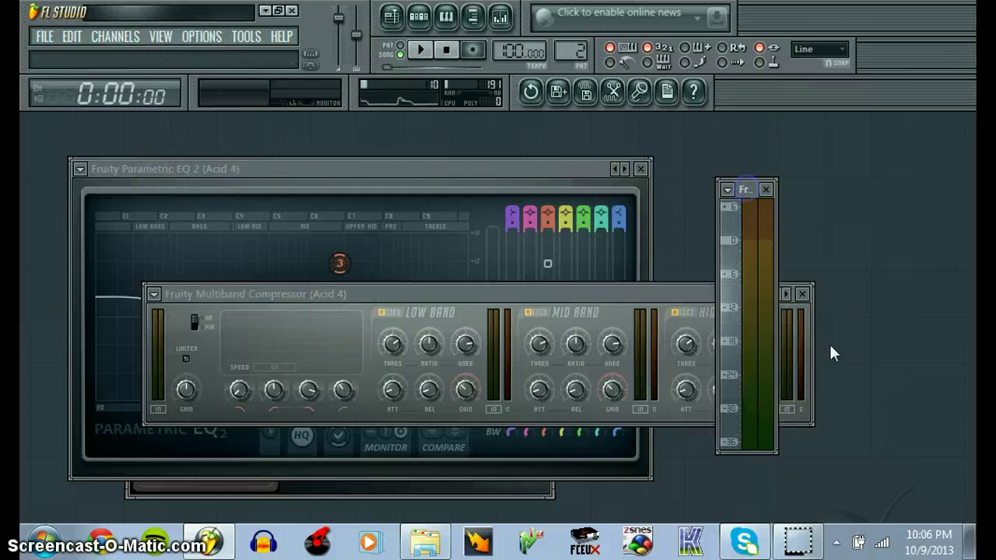
pyautogui.click(805, 297)
pyautogui.click(641, 168)
# Show the step sequencer, mute the Ekit Kick, DNC_Clap_6 and 808 CH channels, and briefly play the song with Acid 4
pyautogui.click(419, 17)
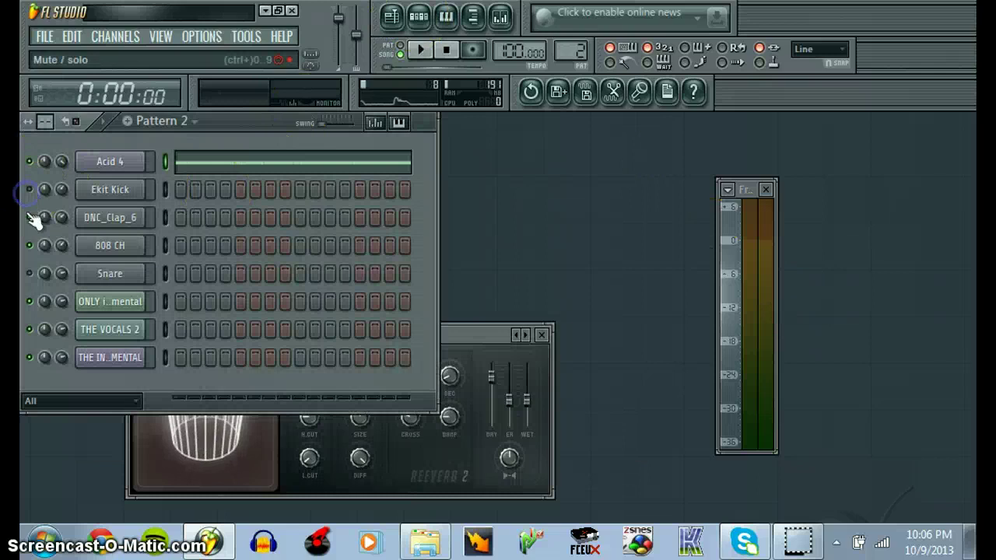
pyautogui.press('space')
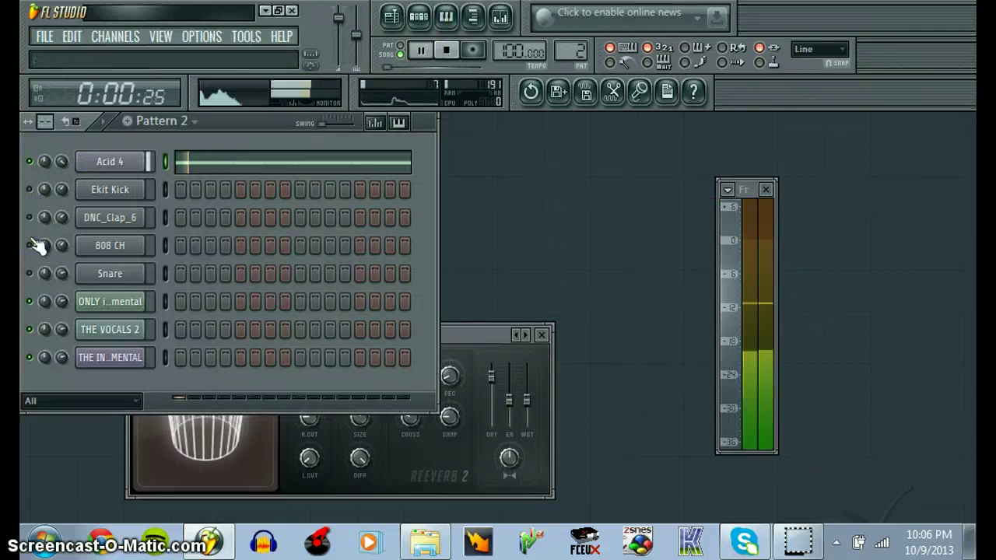
pyautogui.press('space')
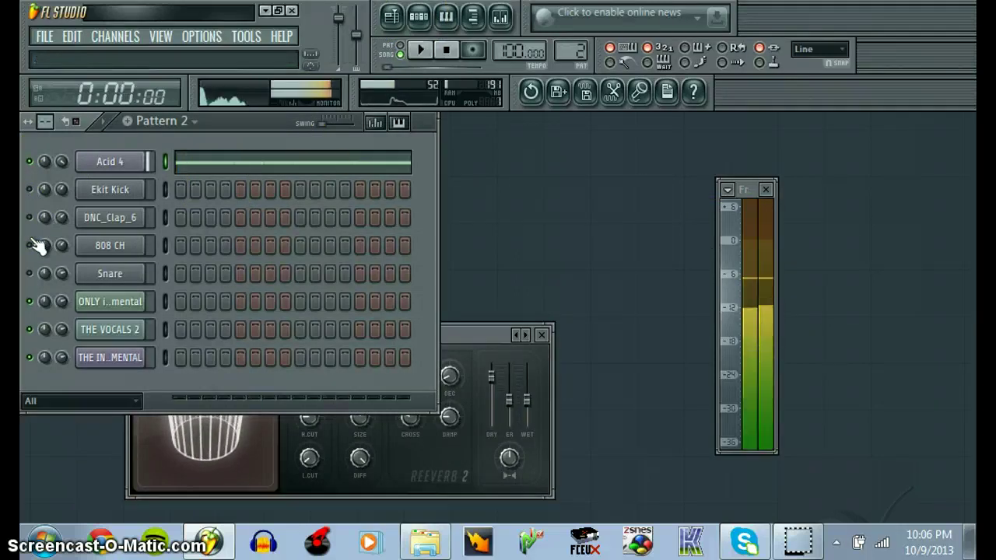
# Mute the Acid 4 channel, enable 808 CH, and play the song briefly to hear the hi-hat part
pyautogui.click(30, 161)
pyautogui.click(31, 187)
pyautogui.press('space')
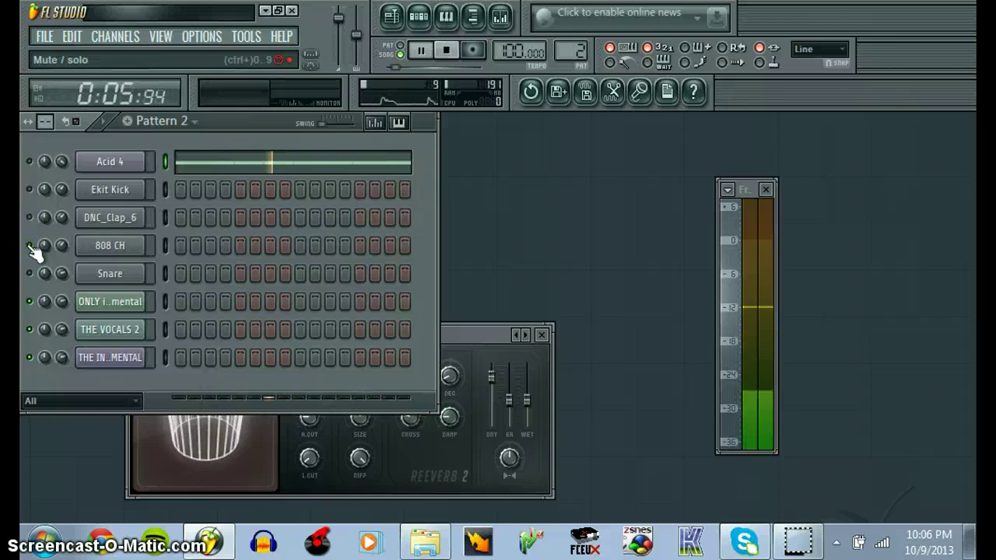
pyautogui.press('space')
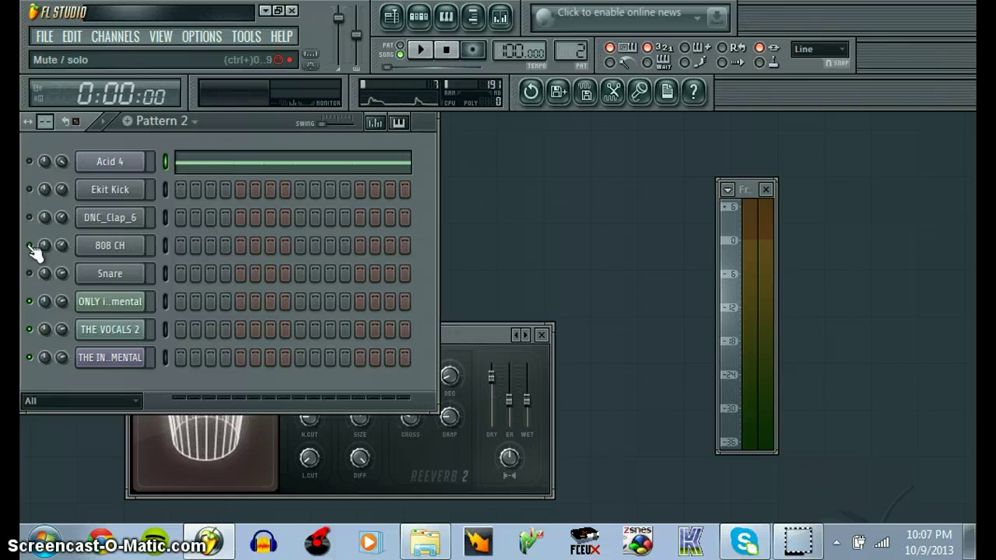
# Unmute the DNC_Clap_6, Ekit Kick and Acid 4 channels while briefly playing the song
pyautogui.click(30, 246)
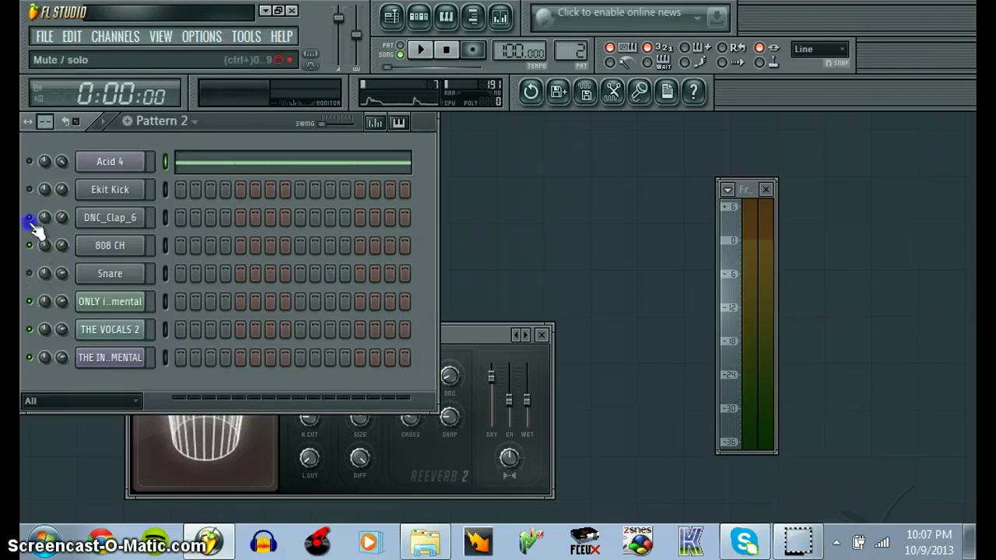
pyautogui.press('space')
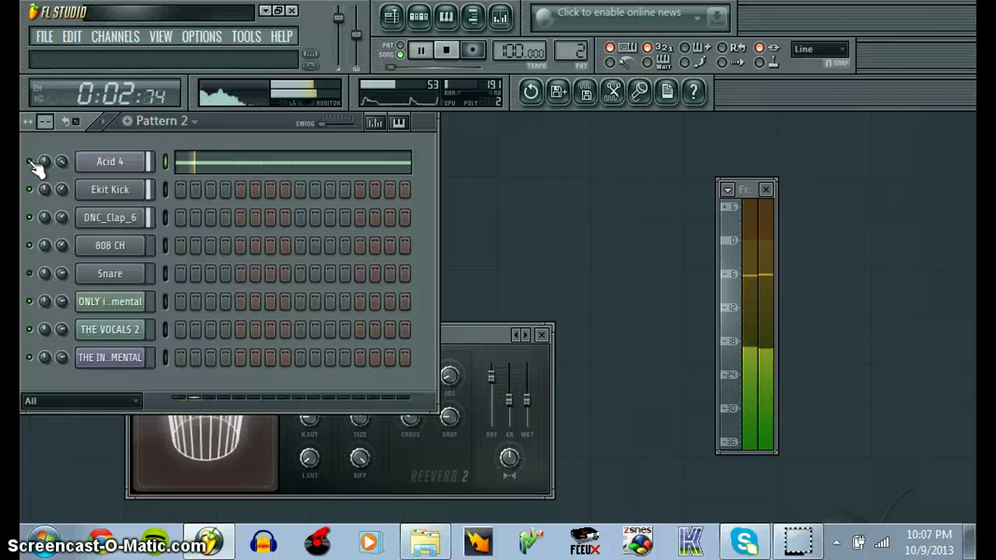
pyautogui.press('space')
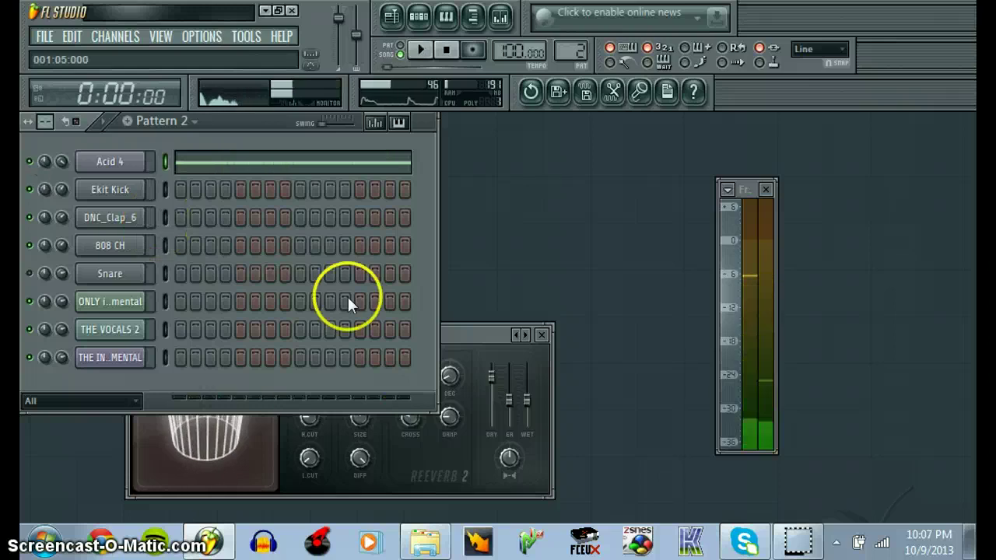
# Close the Fruity Reeverb 2 window, bring up the mixer, and move it clear of the channel names
pyautogui.click(448, 333)
pyautogui.click(542, 336)
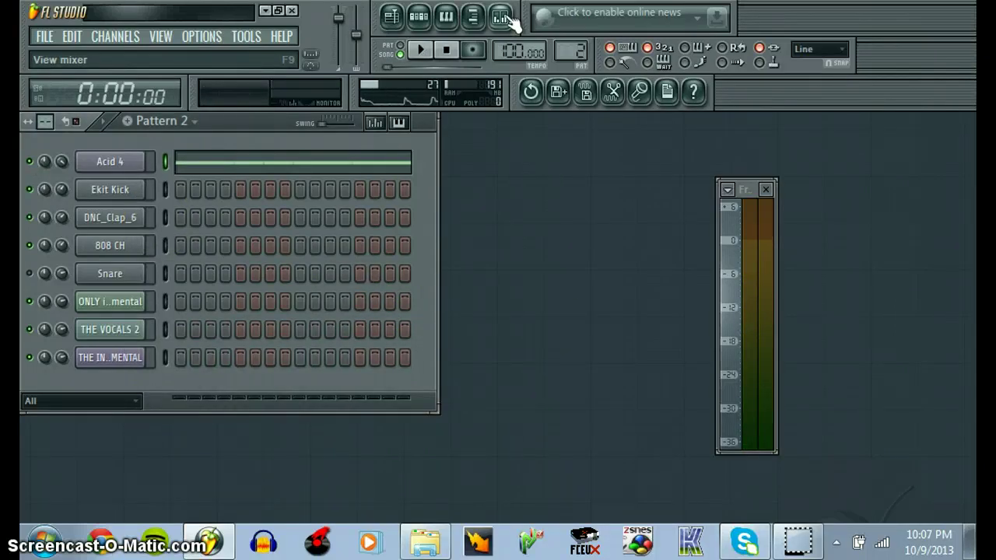
pyautogui.click(445, 17)
pyautogui.click(445, 17)
pyautogui.click(501, 17)
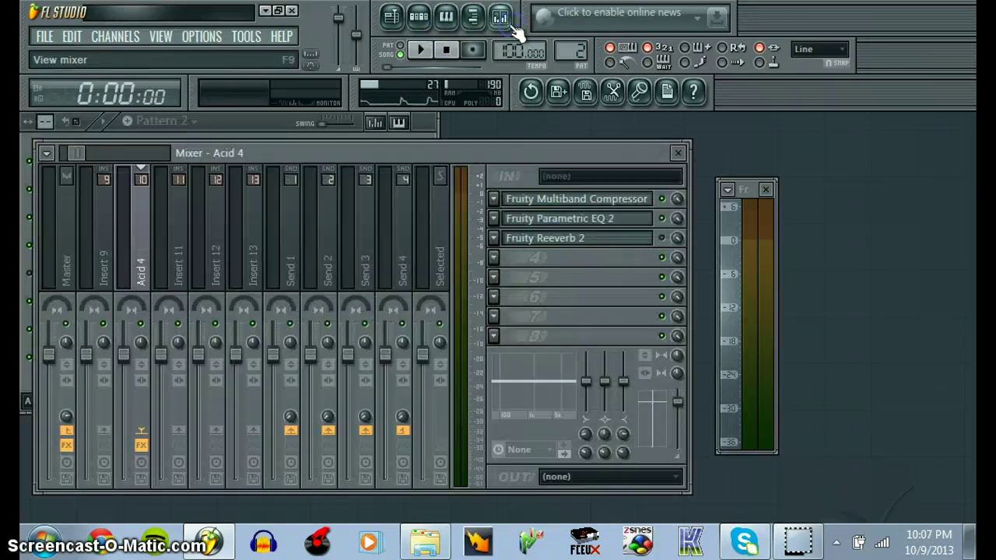
pyautogui.moveTo(440, 156); pyautogui.dragTo(543, 156)
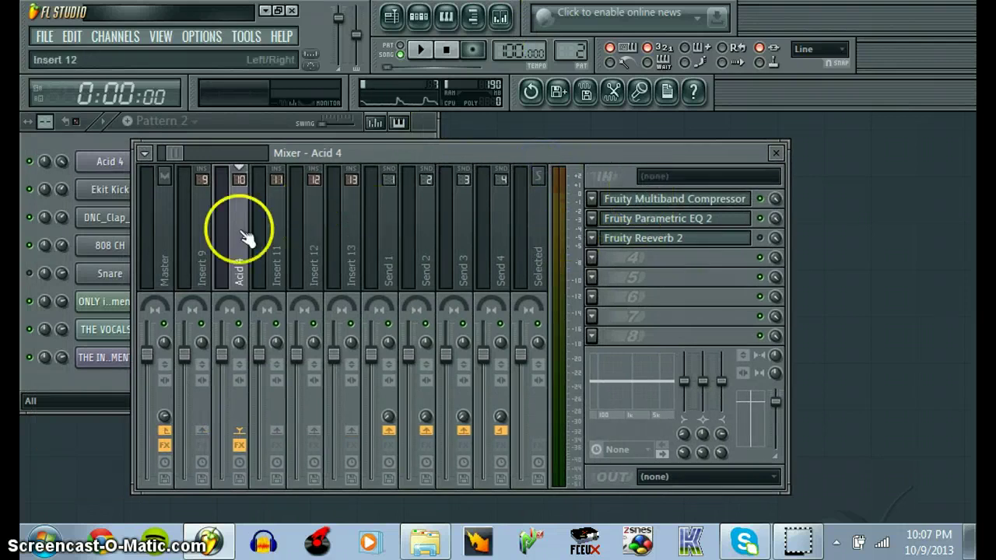
# Inspect the Master, Acid 4 and Insert 11 to 13 mixer tracks, returning to Acid 4's effect slots
pyautogui.click(156, 258)
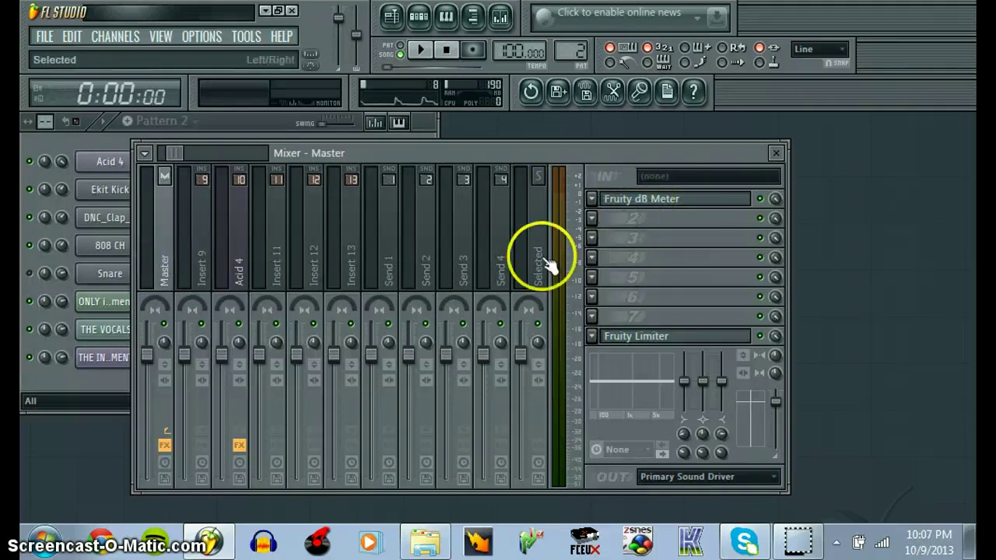
pyautogui.click(241, 278)
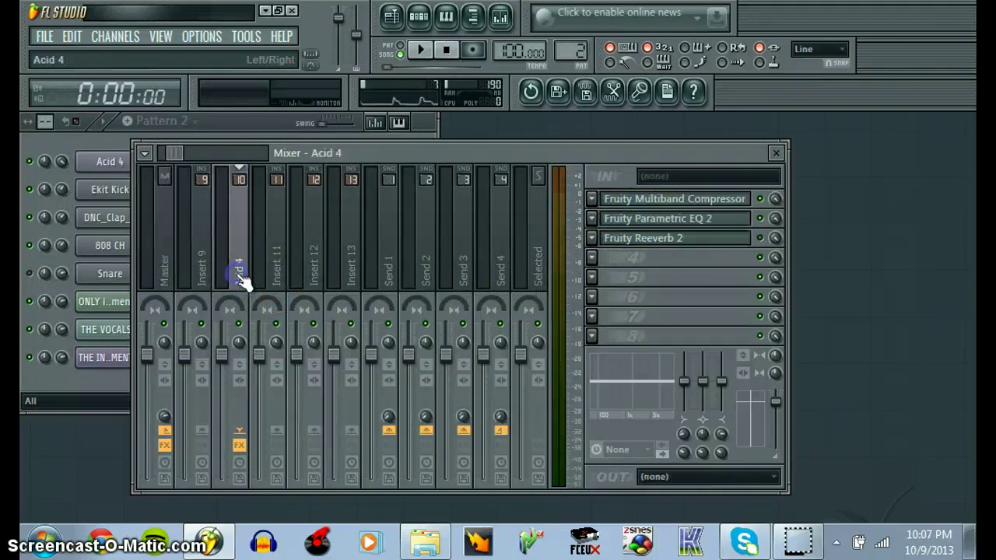
pyautogui.click(262, 271)
pyautogui.click(308, 266)
pyautogui.click(339, 271)
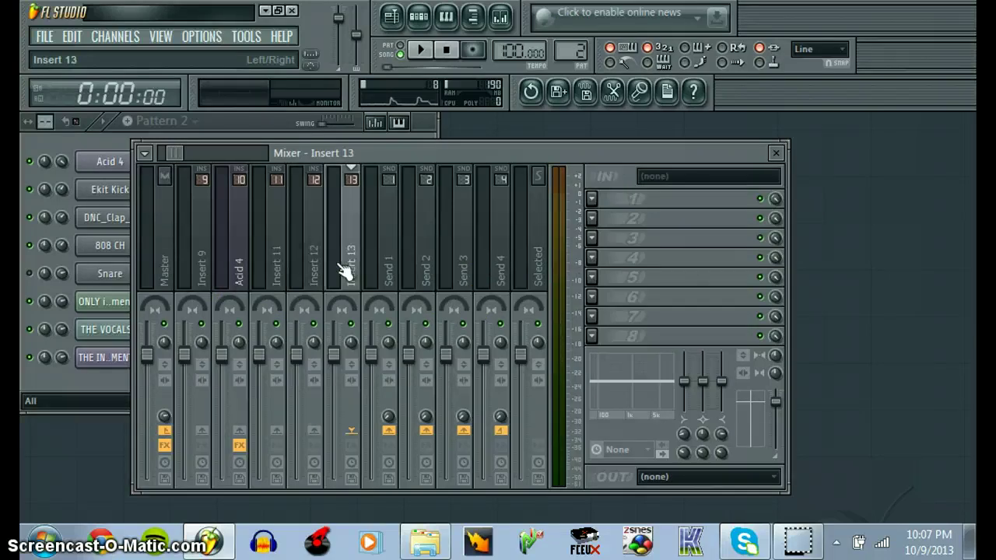
pyautogui.click(312, 256)
pyautogui.click(283, 247)
pyautogui.click(241, 265)
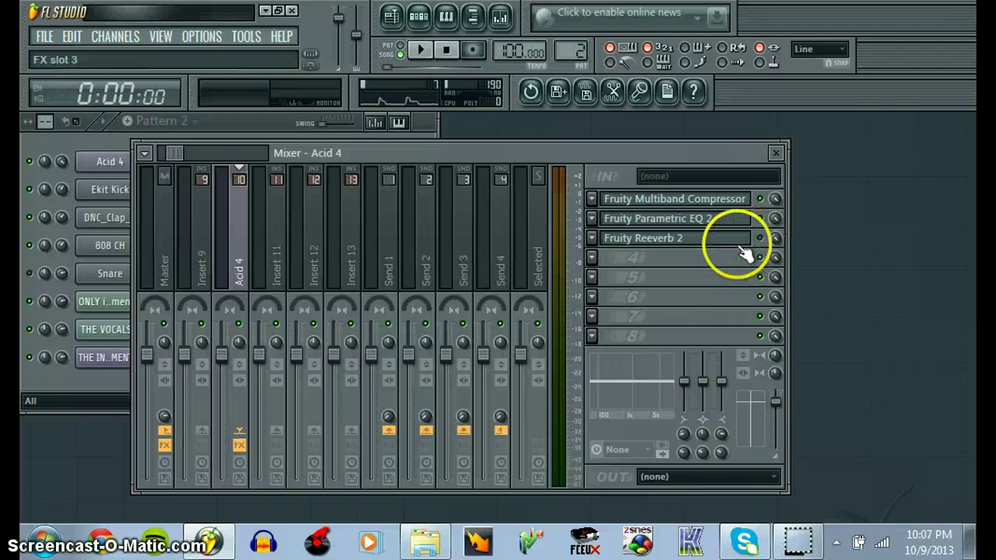
pyautogui.click(705, 219)
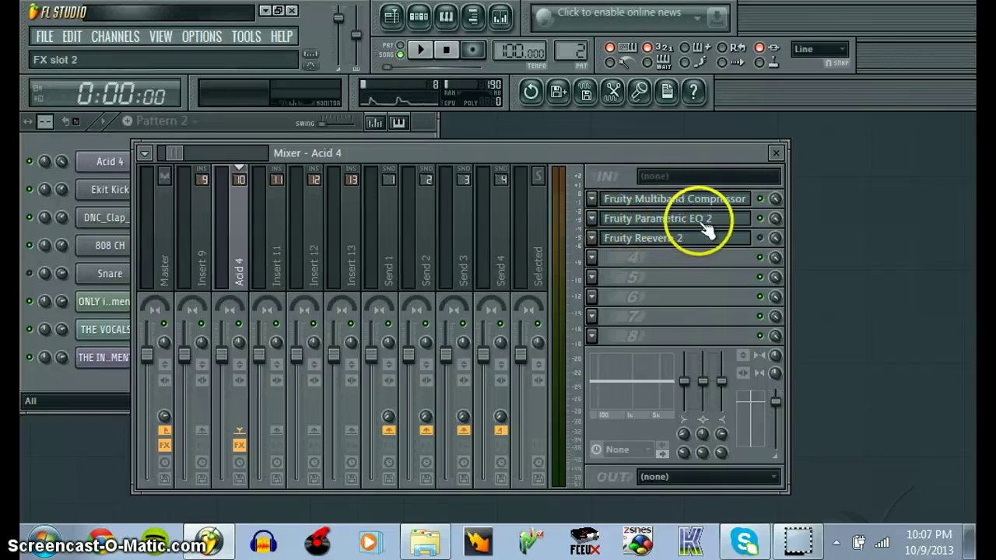
# Close the mixer and show the sample browser
pyautogui.click(776, 152)
pyautogui.click(476, 20)
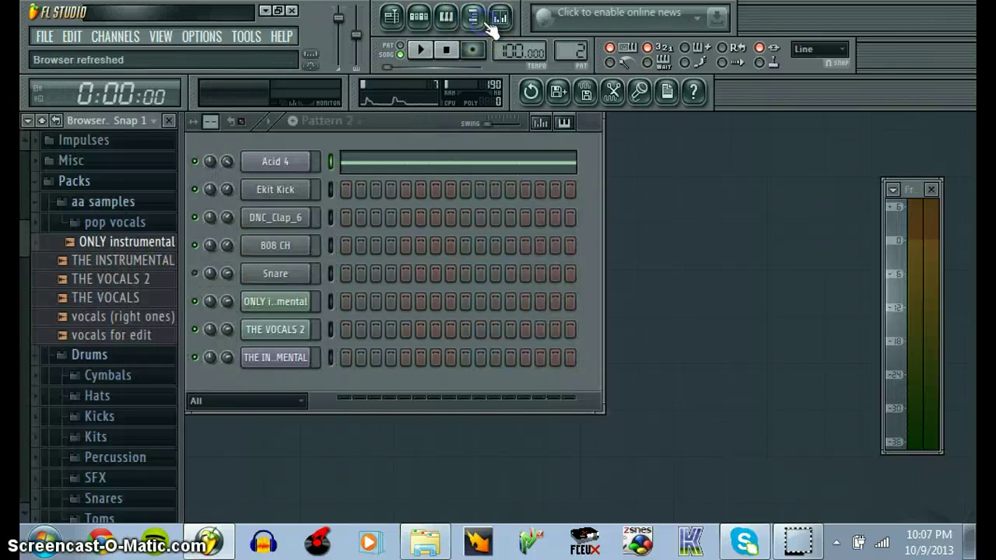
pyautogui.click(480, 20)
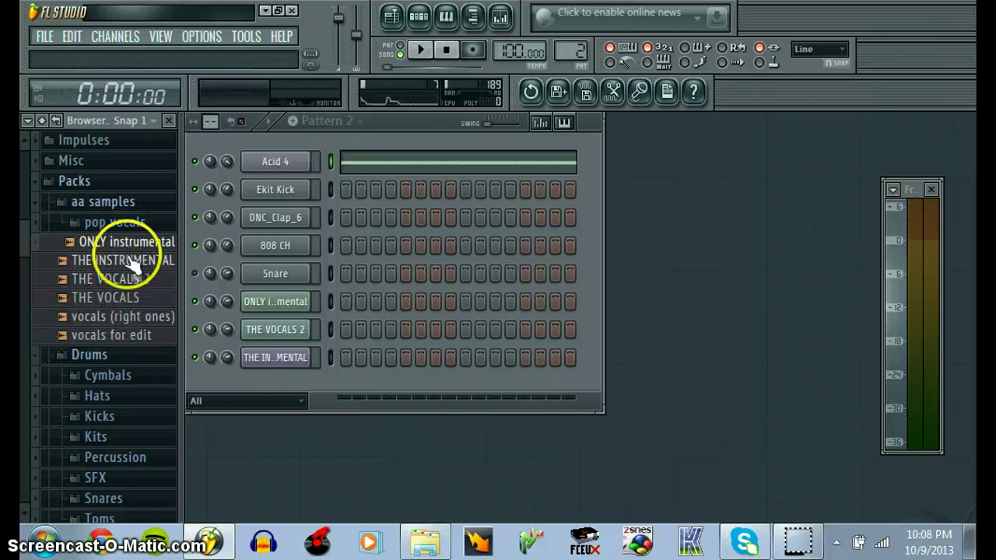
# View Acid 4's piano roll, close it, reopen it from the channel's own options, and close it again
pyautogui.click(445, 15)
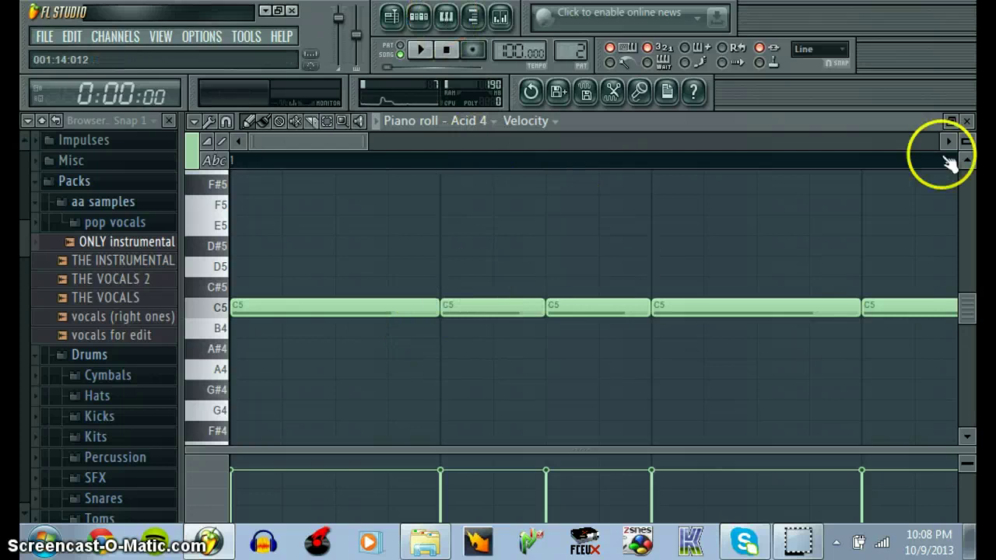
pyautogui.click(968, 122)
pyautogui.rightClick(307, 167)
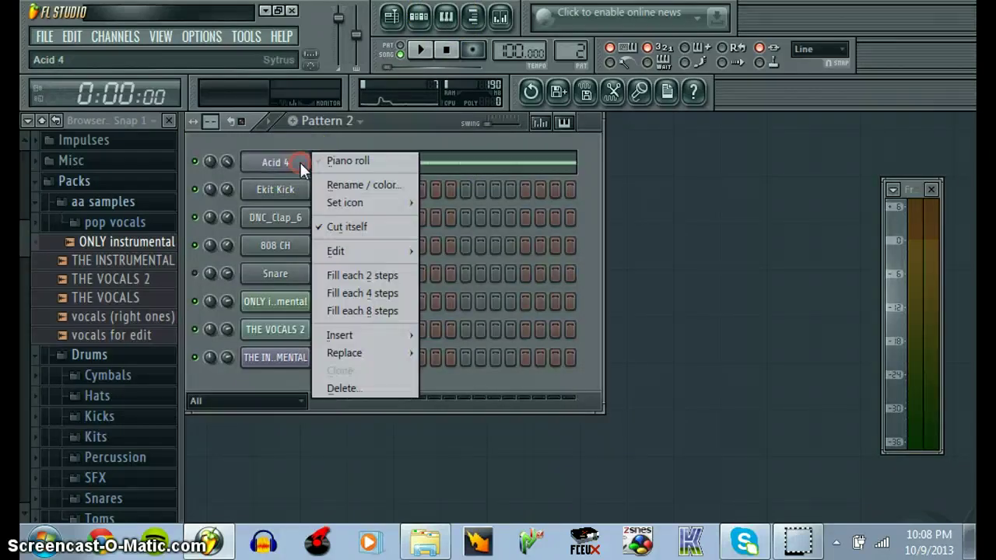
pyautogui.click(327, 161)
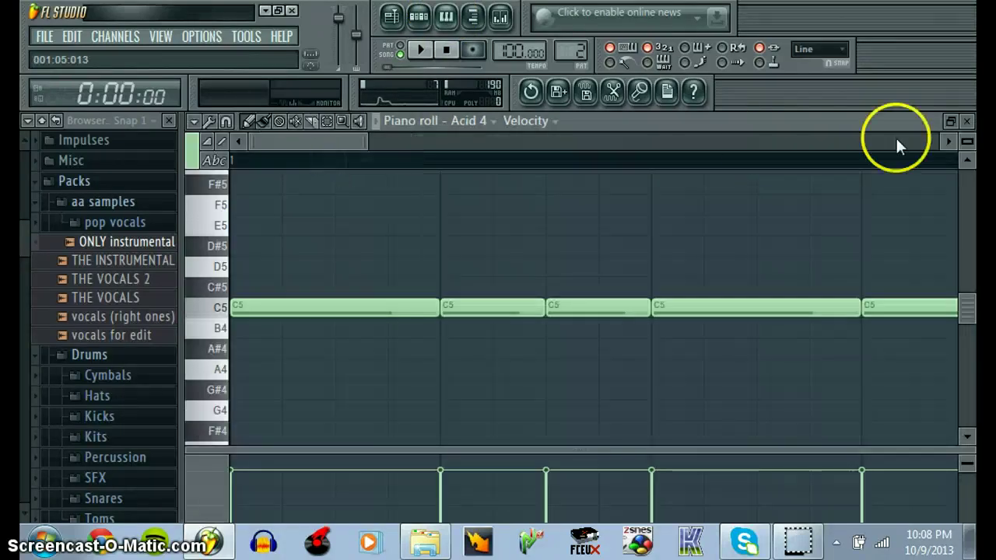
pyautogui.click(967, 122)
# Demonstrate toggling the step sequencer, leave it shown, and select the Ekit Kick channel
pyautogui.click(419, 19)
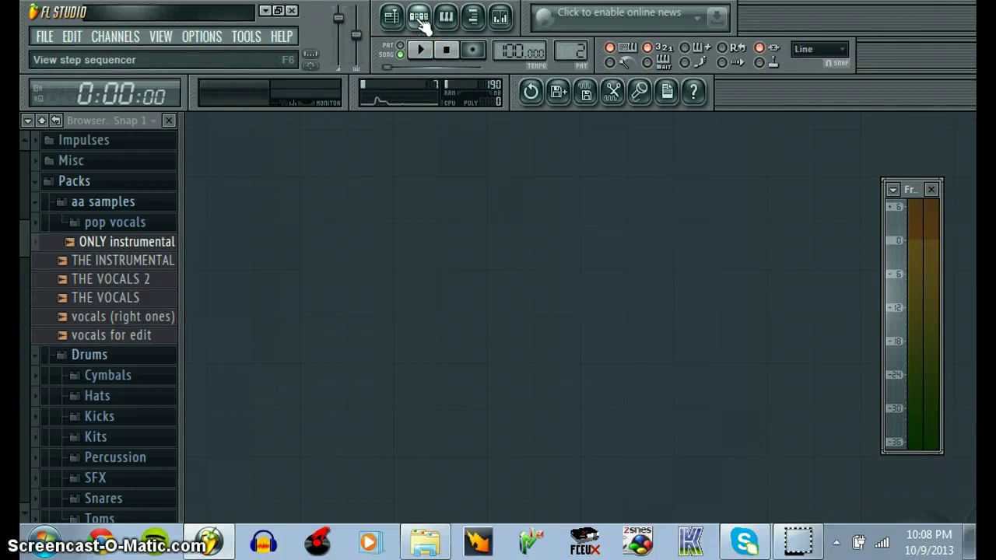
pyautogui.click(420, 18)
pyautogui.click(420, 19)
pyautogui.click(420, 19)
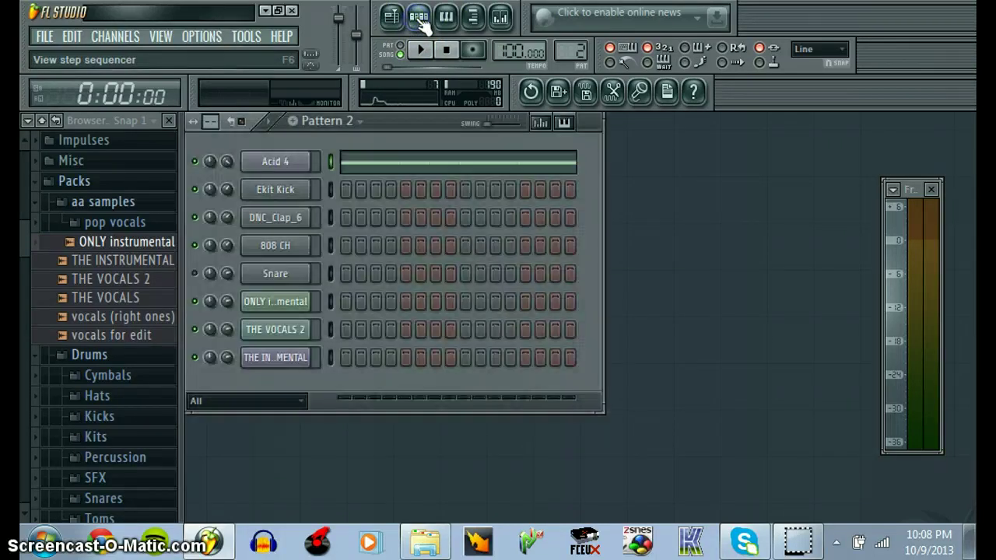
pyautogui.moveTo(349, 193)
pyautogui.mouseDown()
pyautogui.moveTo(389, 190)
pyautogui.moveTo(328, 189)
pyautogui.mouseUp()
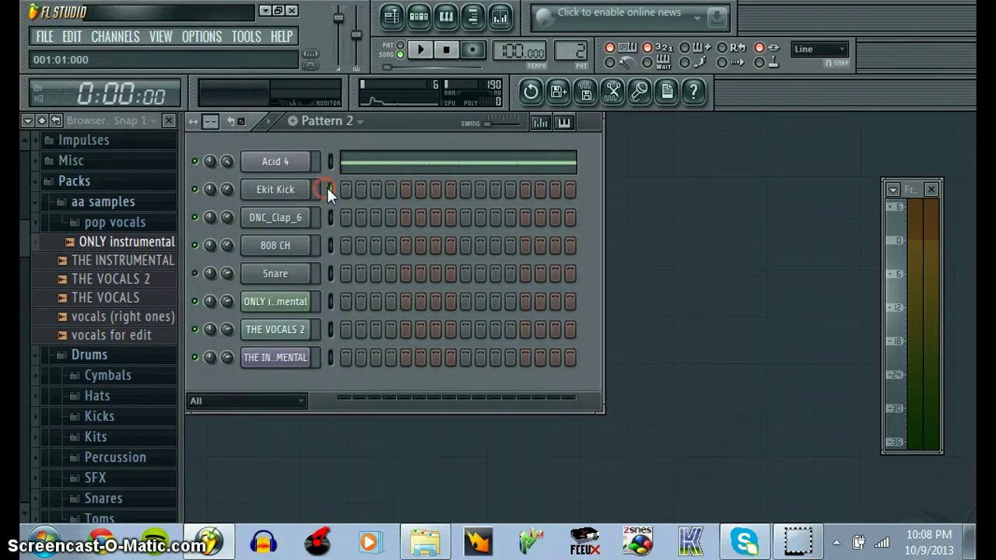
# Show the playlist, briefly maximize it, and select the xoxox pattern from its Track 1 clip with Ekit Kick as the channel
pyautogui.click(392, 17)
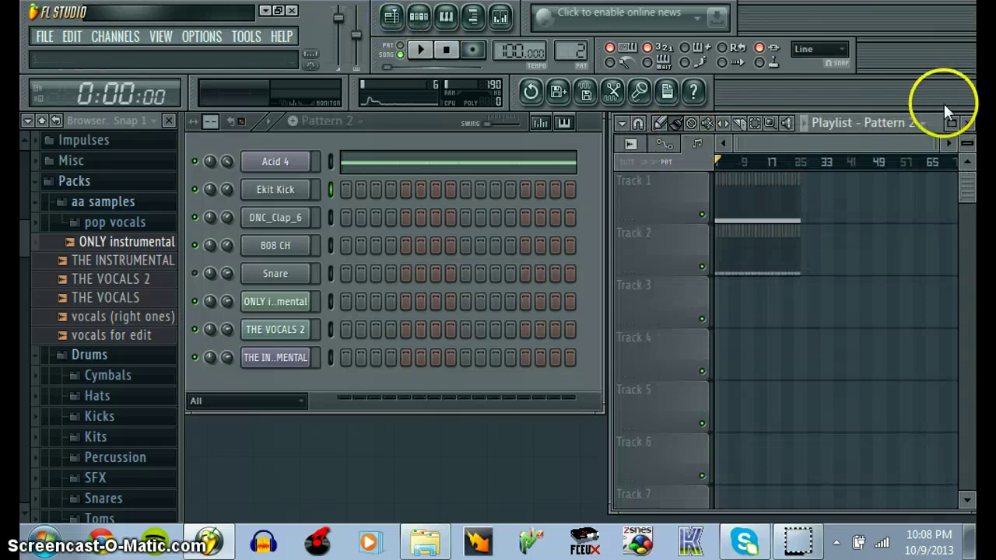
pyautogui.click(951, 123)
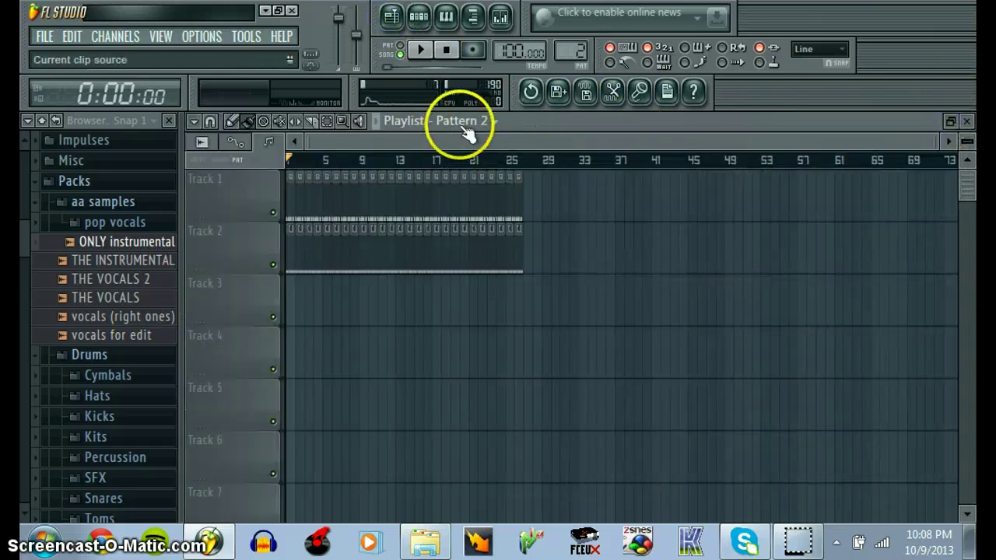
pyautogui.click(951, 121)
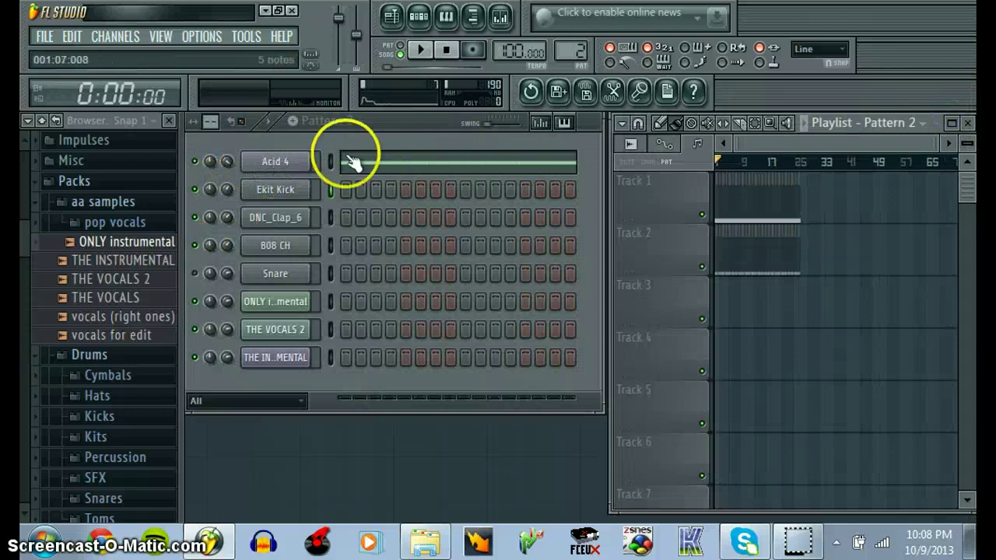
pyautogui.click(751, 204)
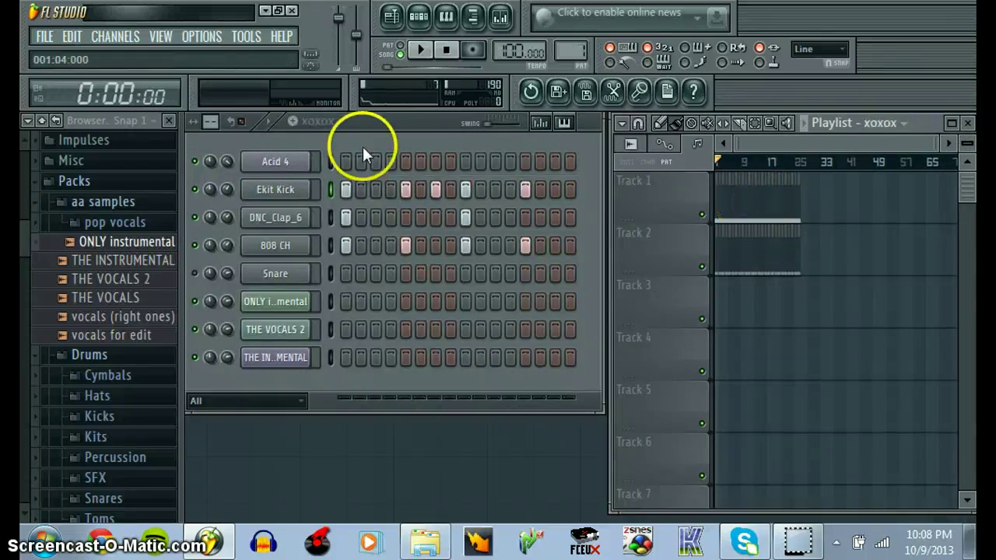
pyautogui.click(330, 189)
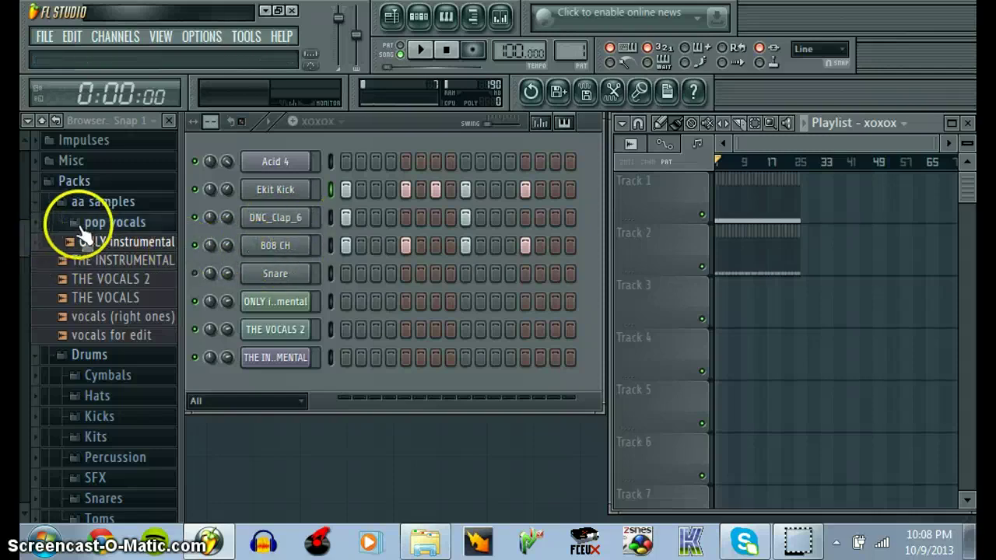
# Preview the 808 CH sample in the Drums pack's Hats folder and collapse the folder
pyautogui.moveTo(25, 235); pyautogui.dragTo(23, 260)
pyautogui.click(111, 272)
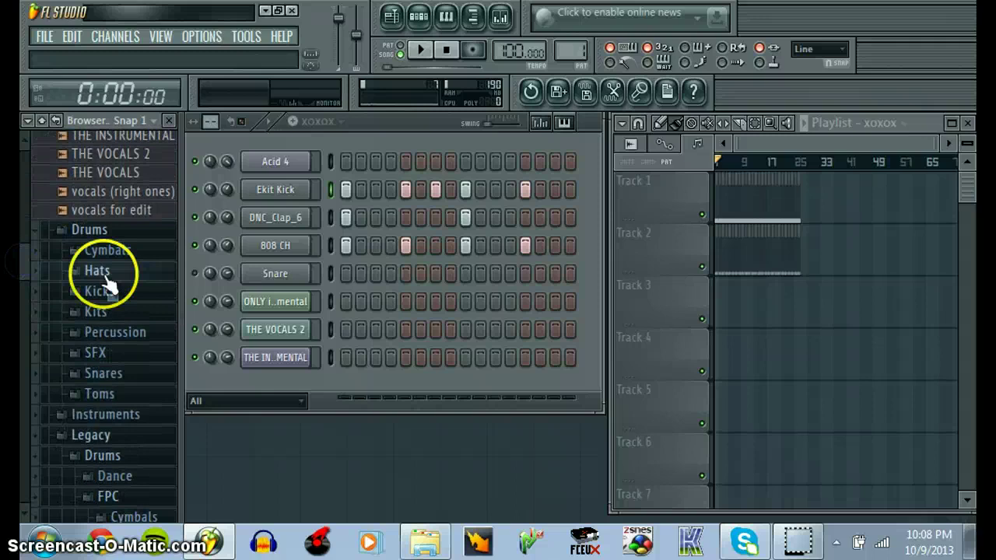
pyautogui.moveTo(106, 216); pyautogui.dragTo(121, 205)
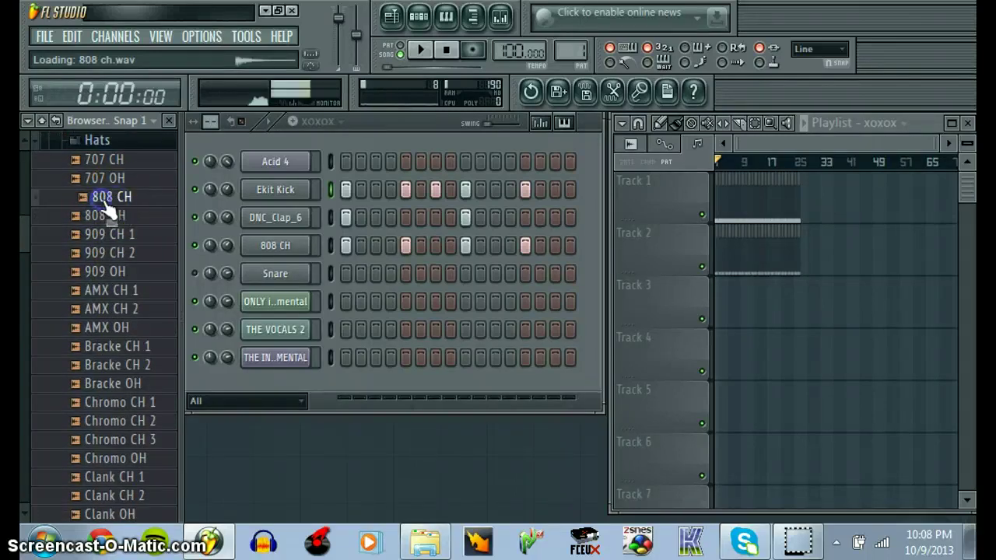
pyautogui.click(92, 142)
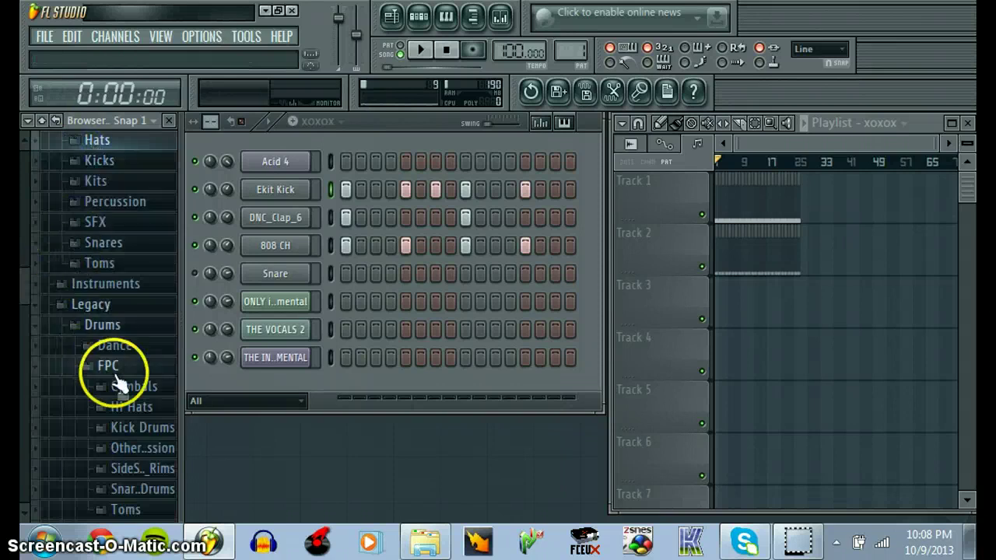
# Preview the DNC_Clap_6 sample in the Legacy Drums pack's Dance folder and collapse the folder
pyautogui.moveTo(119, 381); pyautogui.dragTo(124, 363)
pyautogui.click(123, 356)
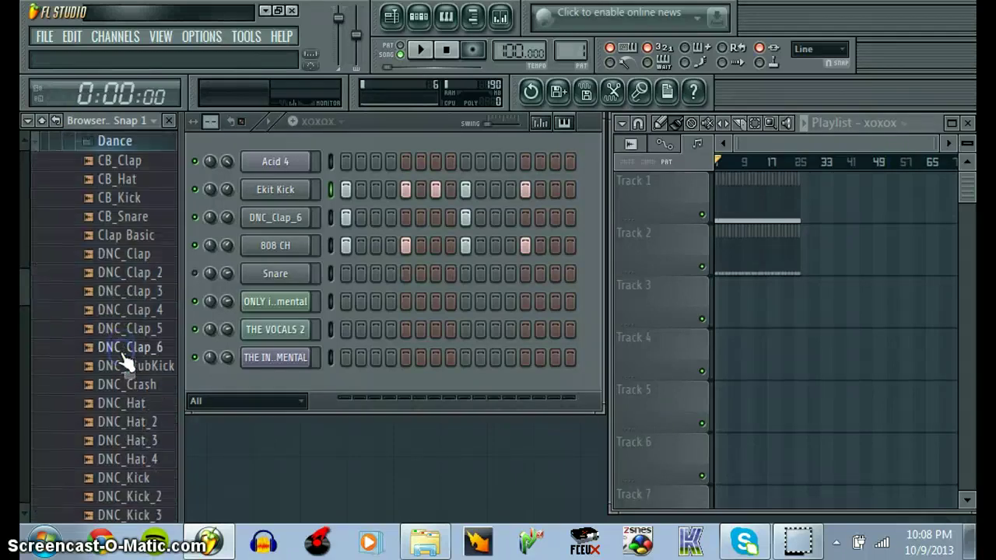
pyautogui.click(141, 348)
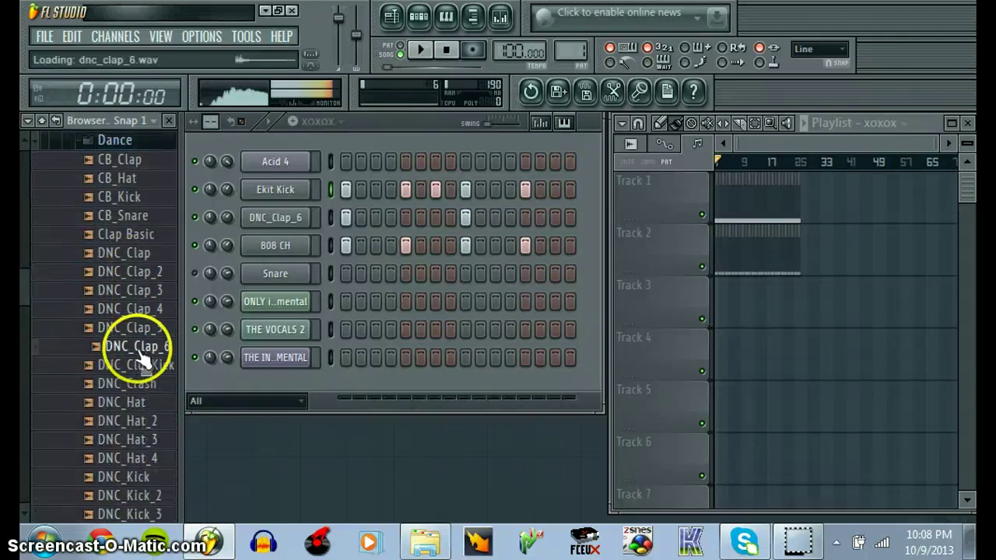
pyautogui.click(115, 140)
# Open the Drums pack's Kicks folder and preview the Ekit Kick sample
pyautogui.moveTo(22, 333); pyautogui.dragTo(33, 275)
pyautogui.click(98, 263)
pyautogui.click(99, 263)
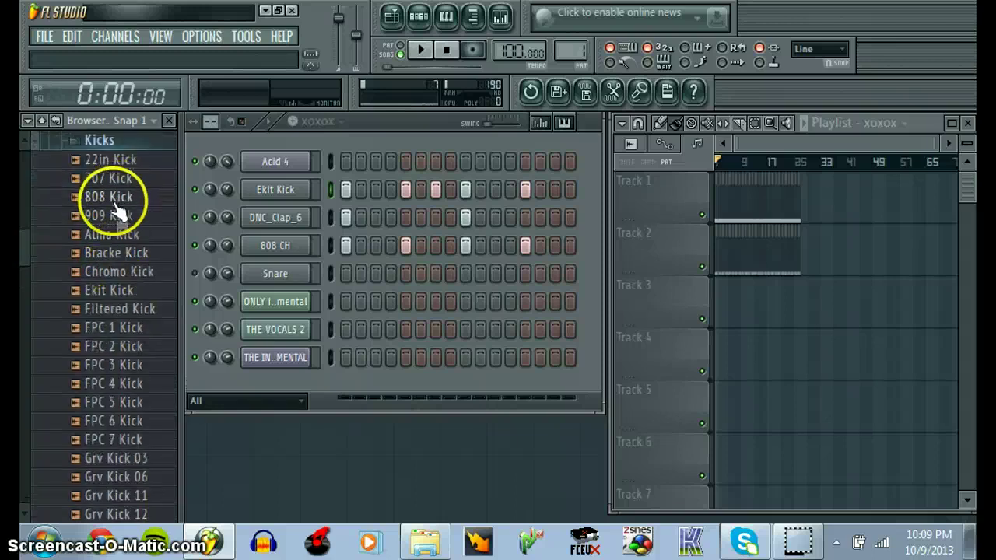
pyautogui.click(111, 294)
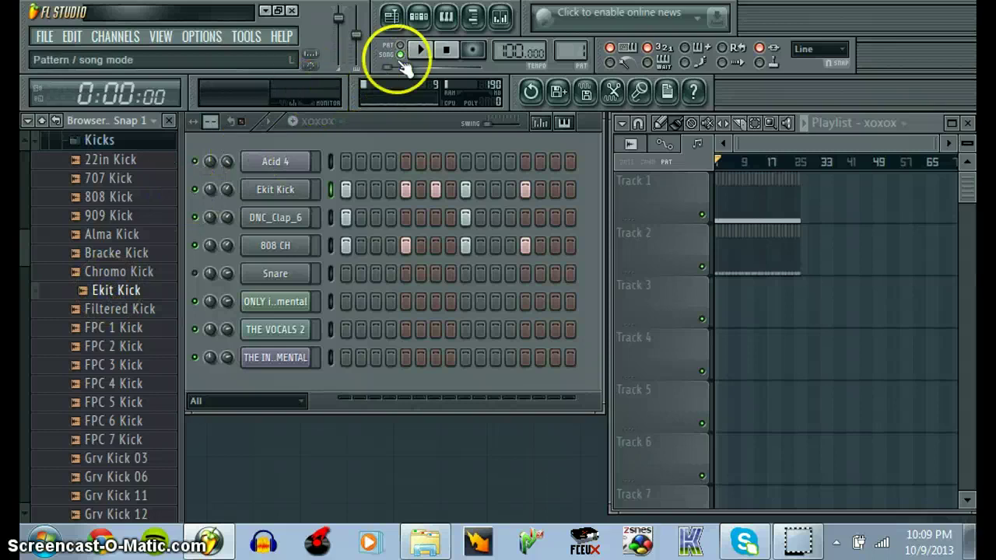
# Play the xoxox pattern briefly in pattern mode, stop it, and return to song mode
pyautogui.press('space')
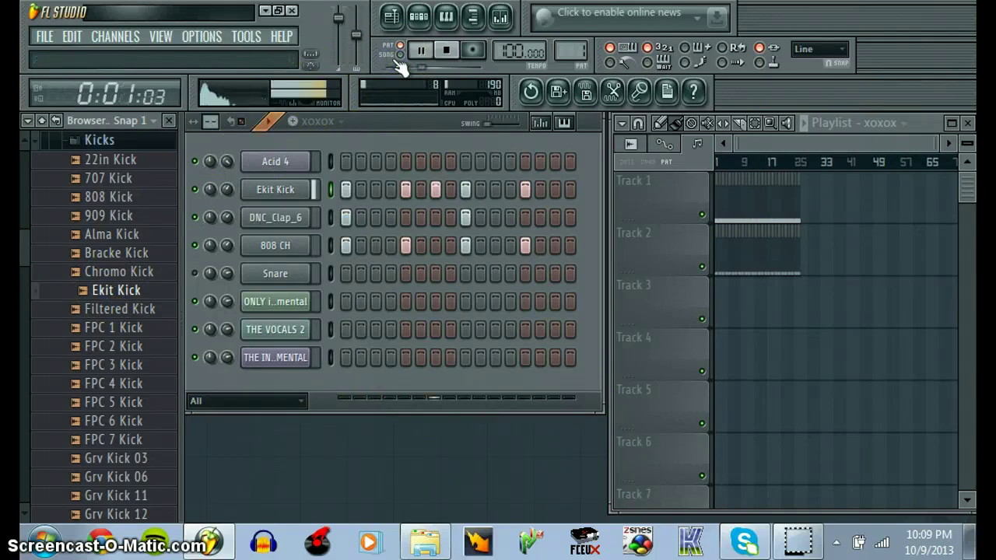
pyautogui.press('space')
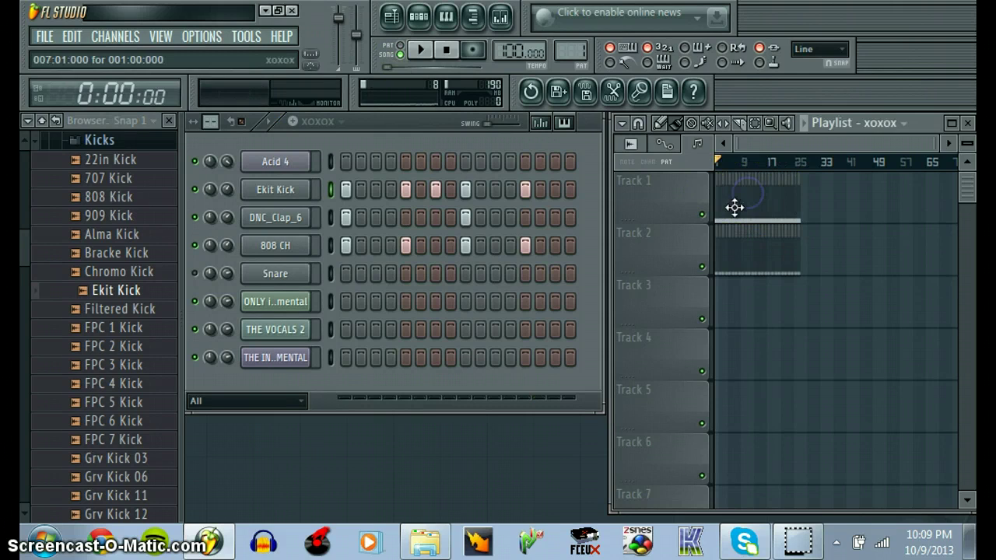
# Play Pattern 2 alone in pattern mode, return to song mode, and play the full arrangement briefly
pyautogui.click(759, 252)
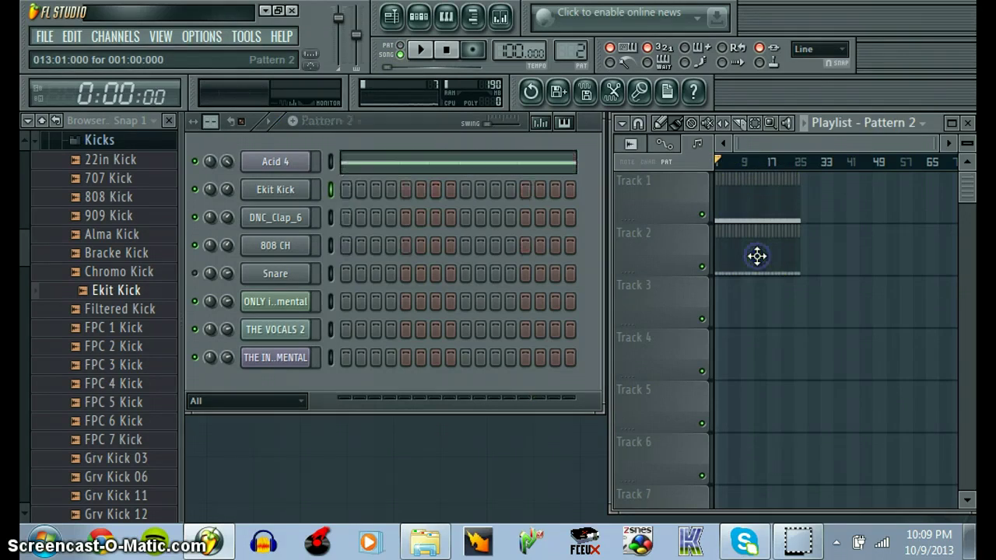
pyautogui.click(397, 53)
pyautogui.press('space')
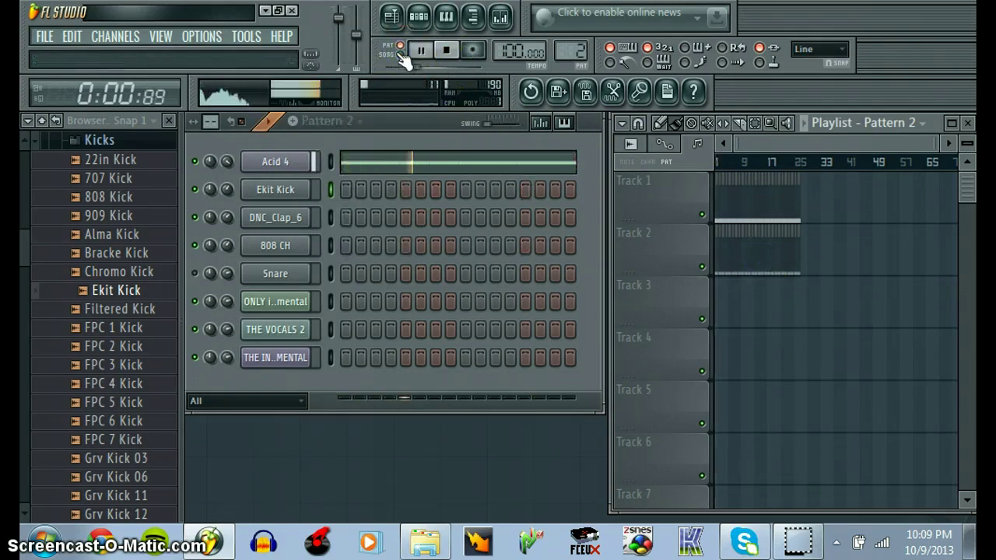
pyautogui.press('space')
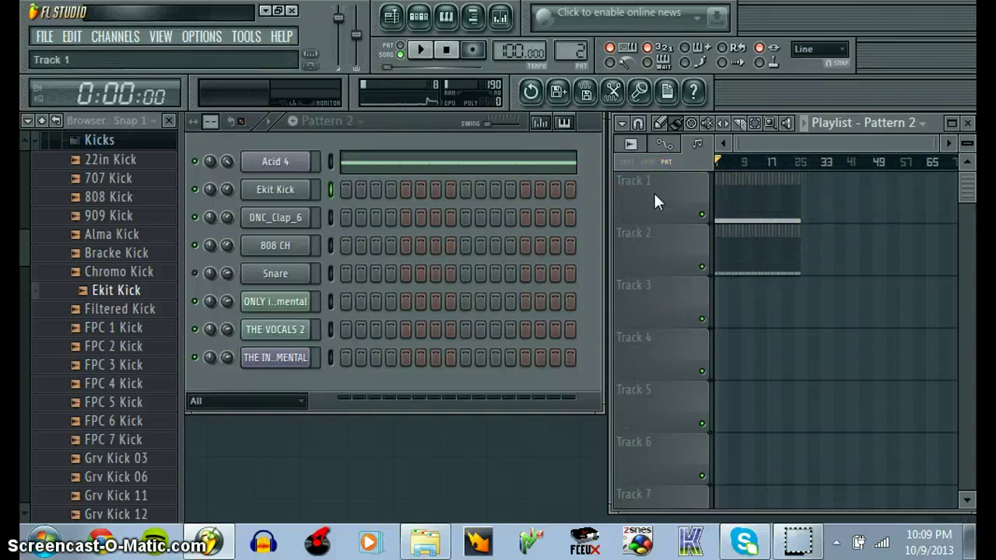
pyautogui.press('space')
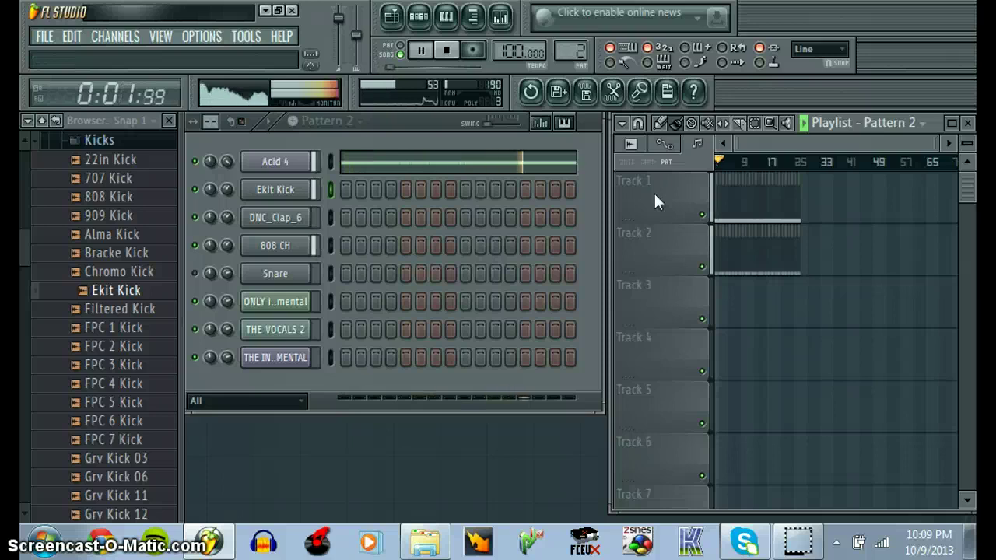
pyautogui.press('space')
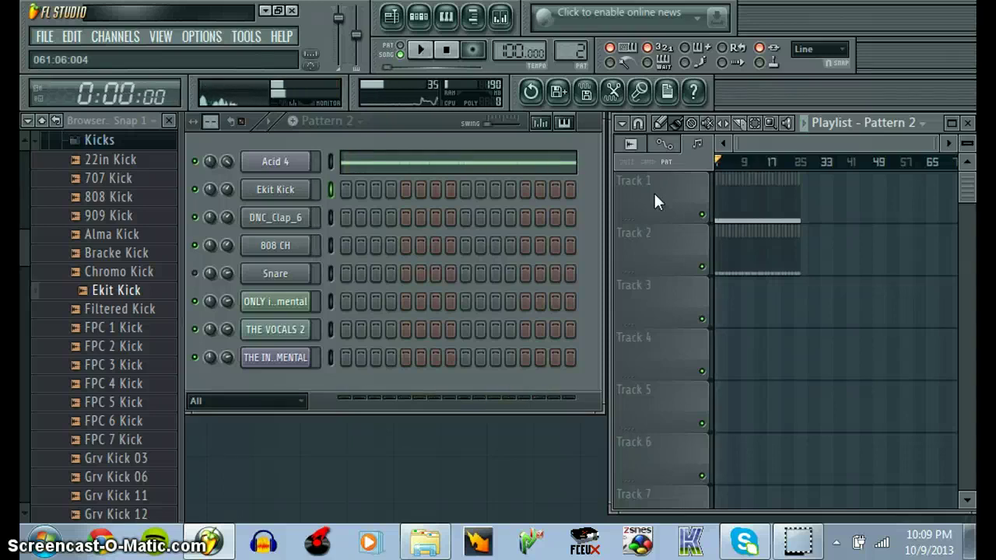
# Maximize the playlist and erase the clips beyond bar 16 on Track 1 and Track 2
pyautogui.click(953, 124)
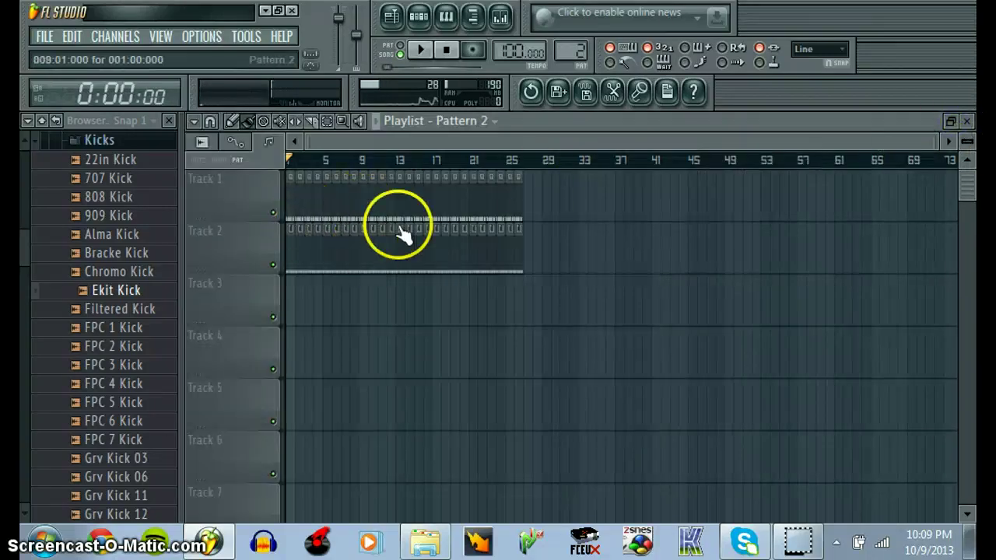
pyautogui.moveTo(439, 200); pyautogui.dragTo(513, 204)
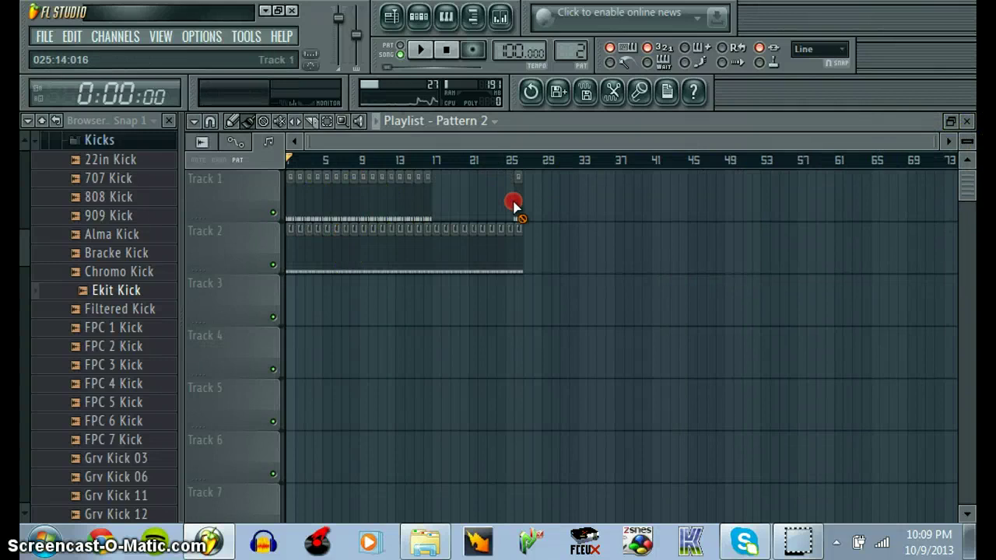
pyautogui.moveTo(512, 244); pyautogui.dragTo(468, 238)
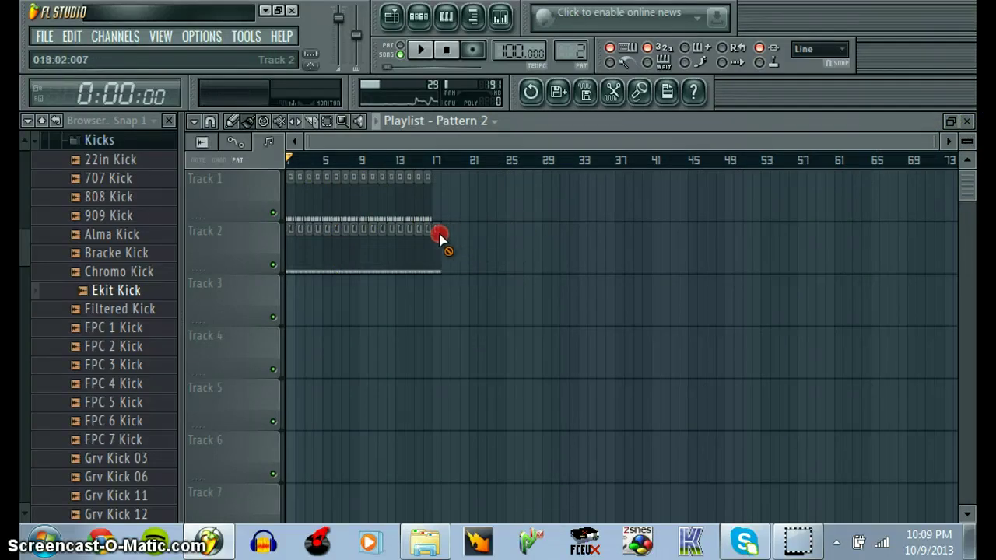
# Erase the Pattern 2 clips from bars 1 to 8 on Track 2 and play the arrangement briefly
pyautogui.moveTo(320, 226)
pyautogui.mouseDown()
pyautogui.moveTo(291, 244)
pyautogui.moveTo(336, 248)
pyautogui.mouseUp()
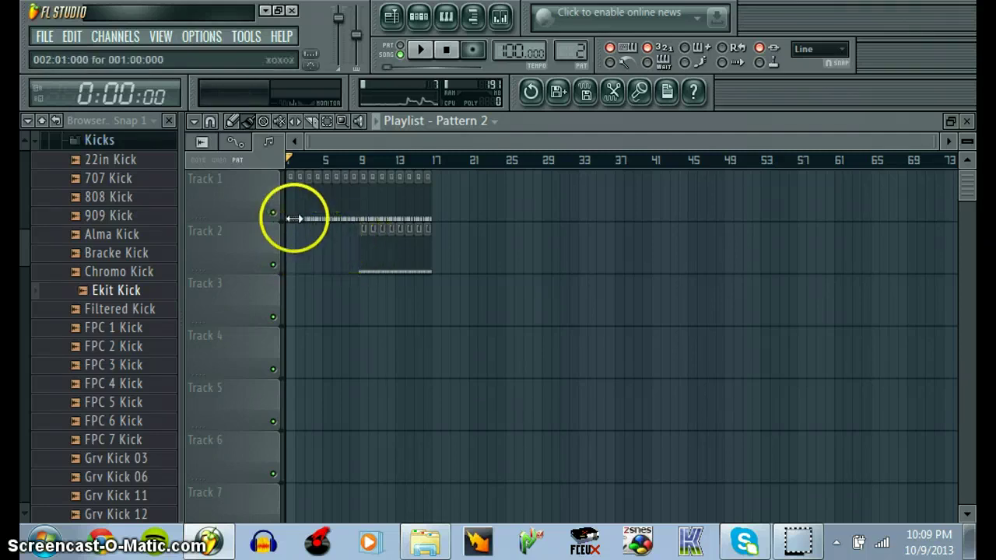
pyautogui.press('space')
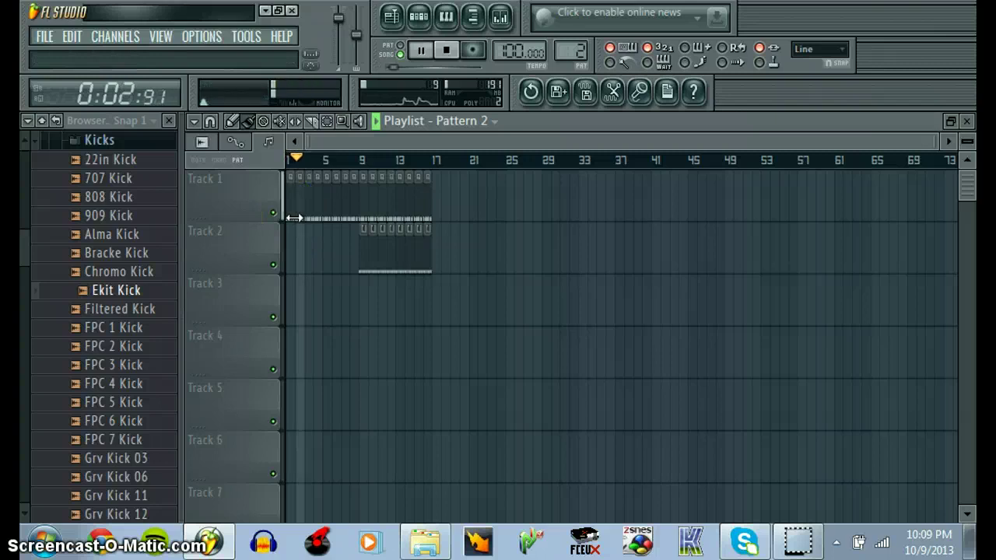
pyautogui.press('space')
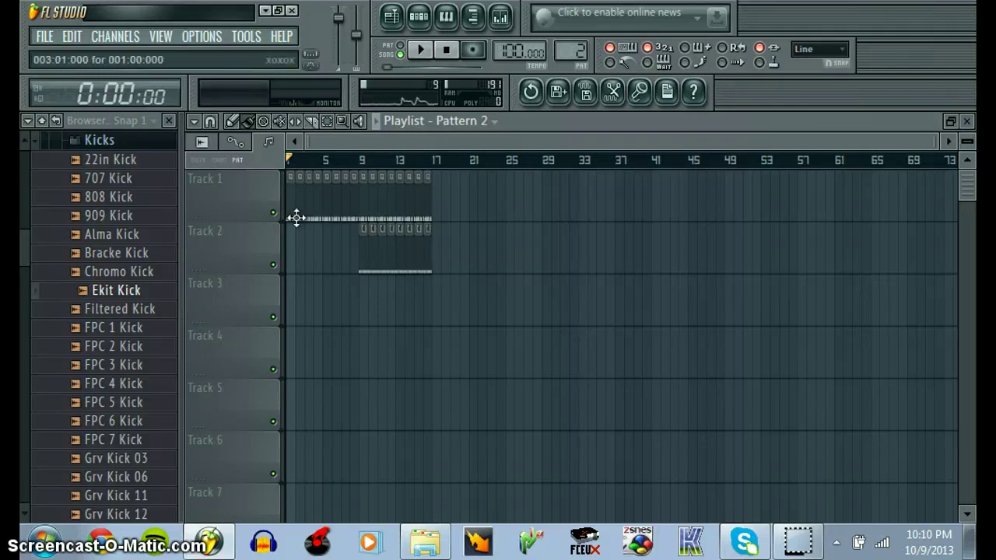
# Leave only Pattern 2 in bars 1 to 8, and lengthen the last xoxox clip to about bar 30 during playback
pyautogui.moveTo(287, 257); pyautogui.dragTo(345, 256)
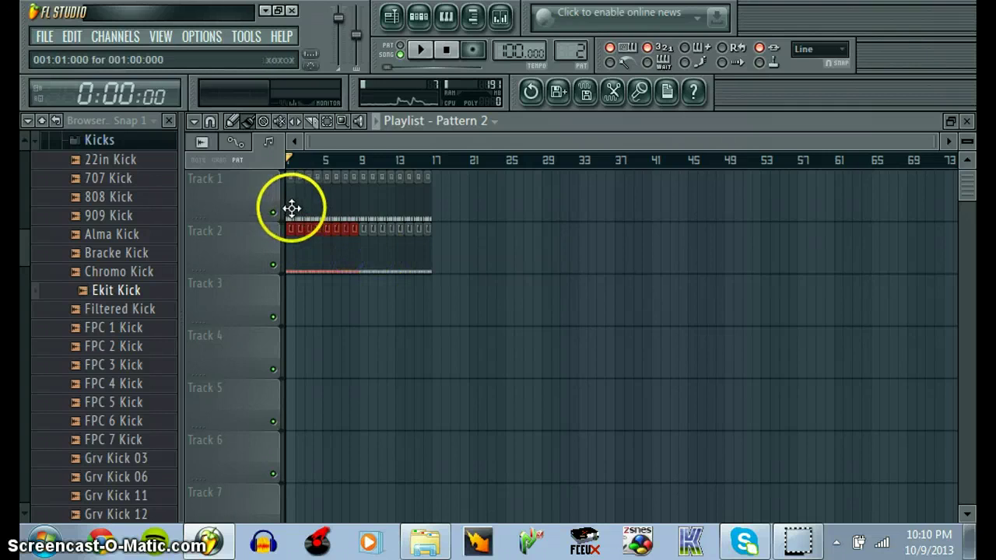
pyautogui.moveTo(291, 208); pyautogui.dragTo(330, 207)
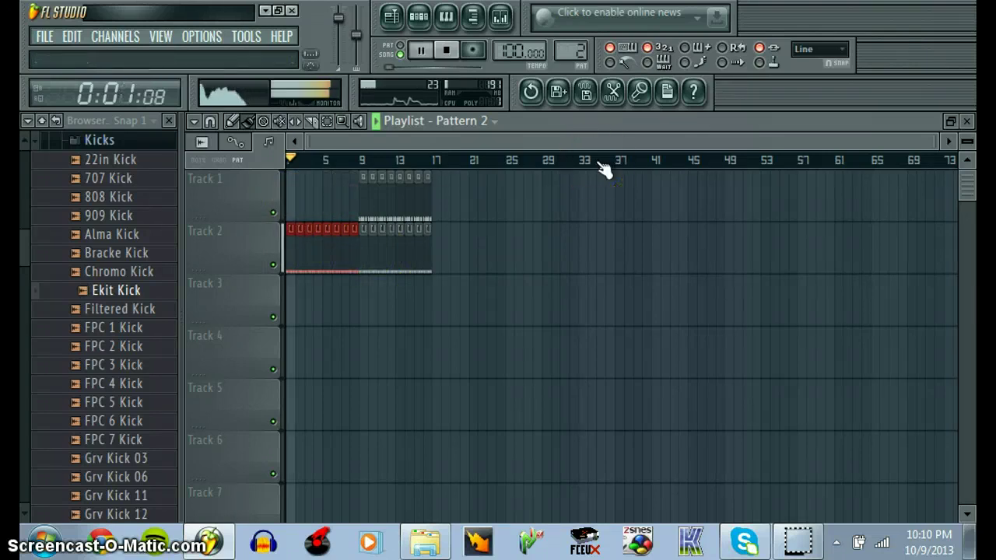
pyautogui.moveTo(489, 195); pyautogui.dragTo(573, 146)
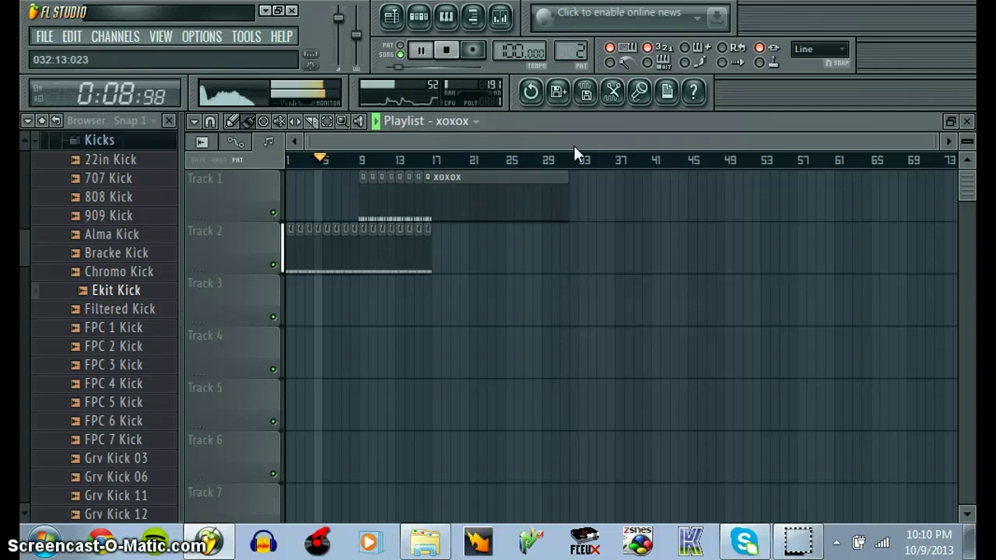
pyautogui.press('space')
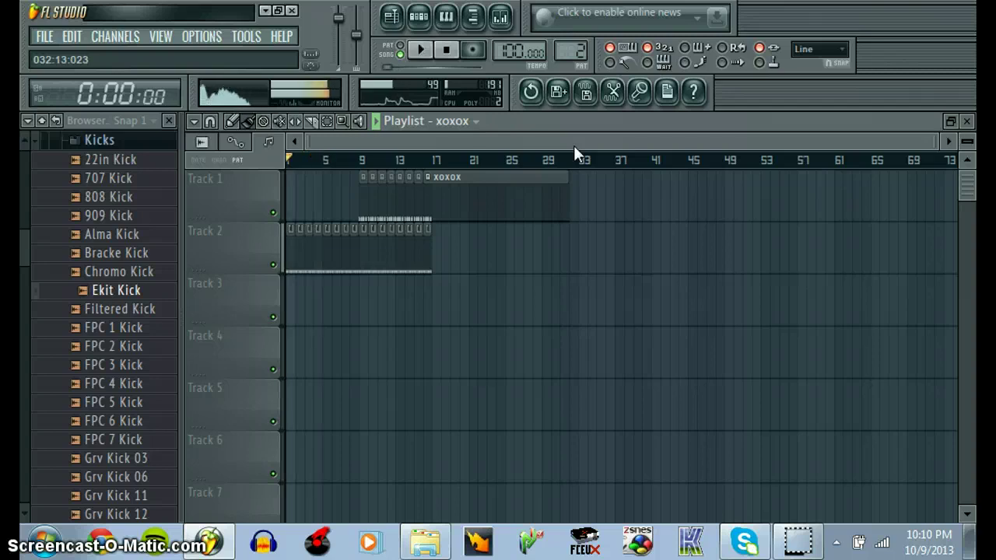
# Rearrange the clips so xoxox spans bars 5 to 16 on Track 1 and Pattern 2 spans bars 1 to 8 on Track 2, and play them
pyautogui.click(372, 194)
pyautogui.moveTo(327, 204)
pyautogui.mouseDown()
pyautogui.moveTo(387, 205)
pyautogui.moveTo(366, 207)
pyautogui.moveTo(367, 221)
pyautogui.moveTo(414, 245)
pyautogui.moveTo(429, 216)
pyautogui.moveTo(398, 200)
pyautogui.moveTo(436, 190)
pyautogui.mouseUp()
pyautogui.press('space')
pyautogui.click(383, 195)
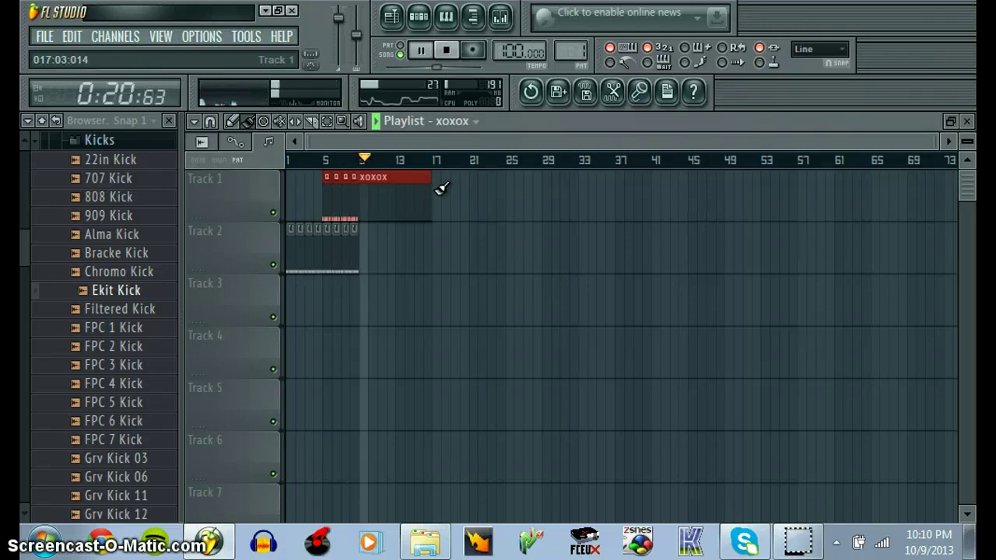
pyautogui.press('space')
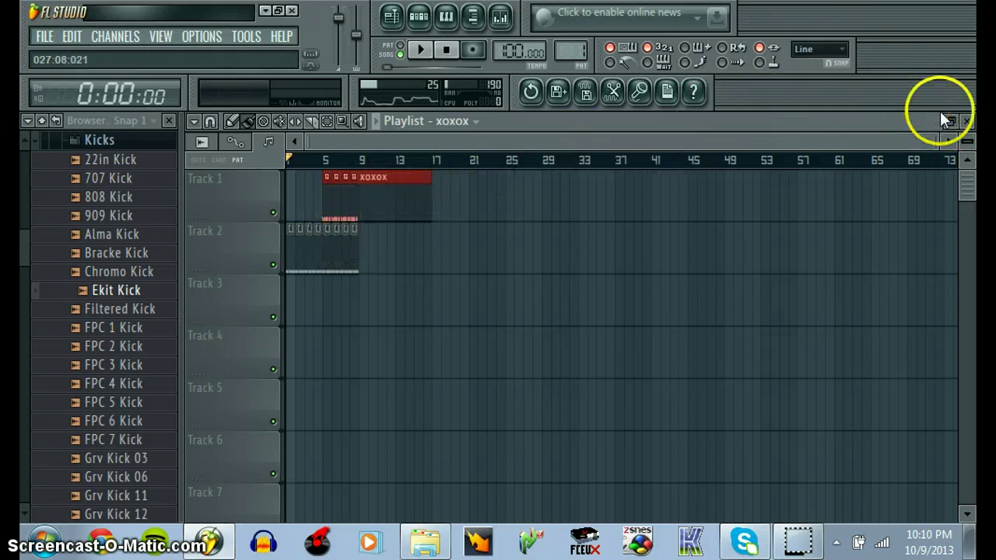
# Switch the playlist to its smaller size and back to maximized, and close it
pyautogui.click(959, 119)
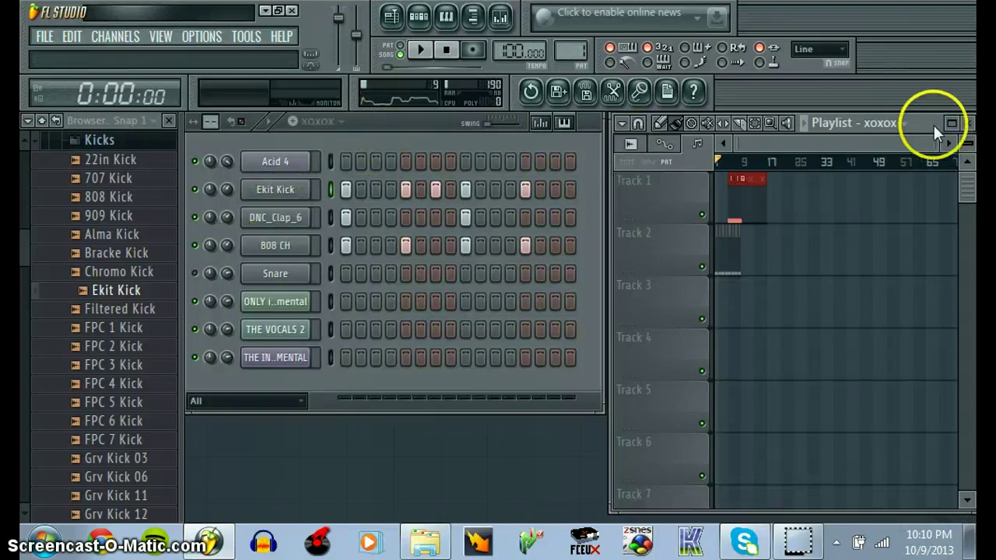
pyautogui.click(948, 124)
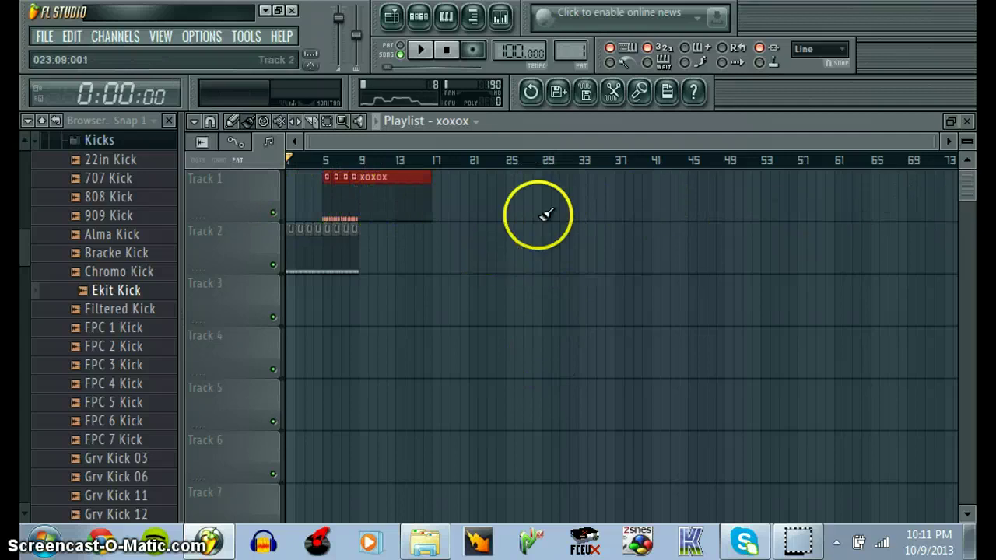
pyautogui.click(966, 121)
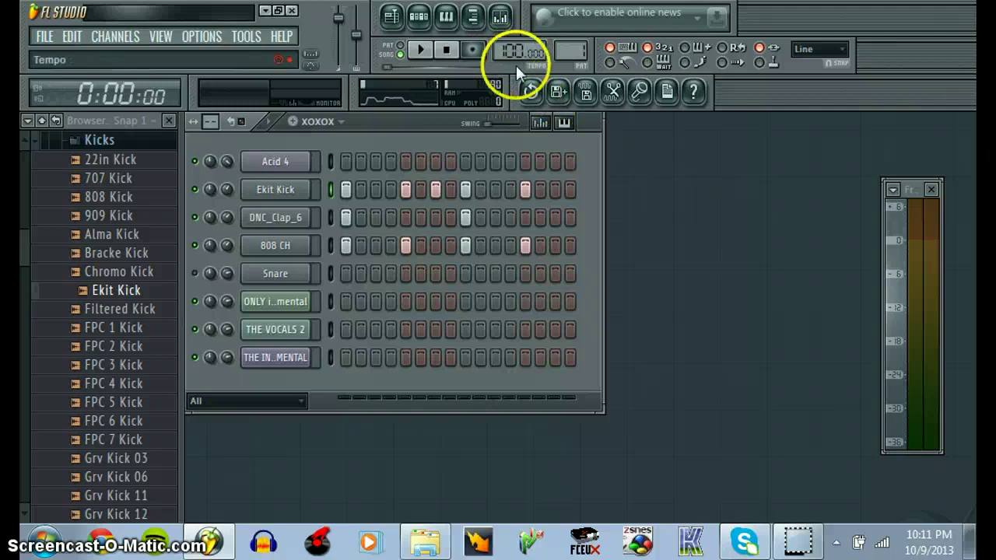
# Compare the song's playback at the current tempo with playback at 130 BPM
pyautogui.press('space')
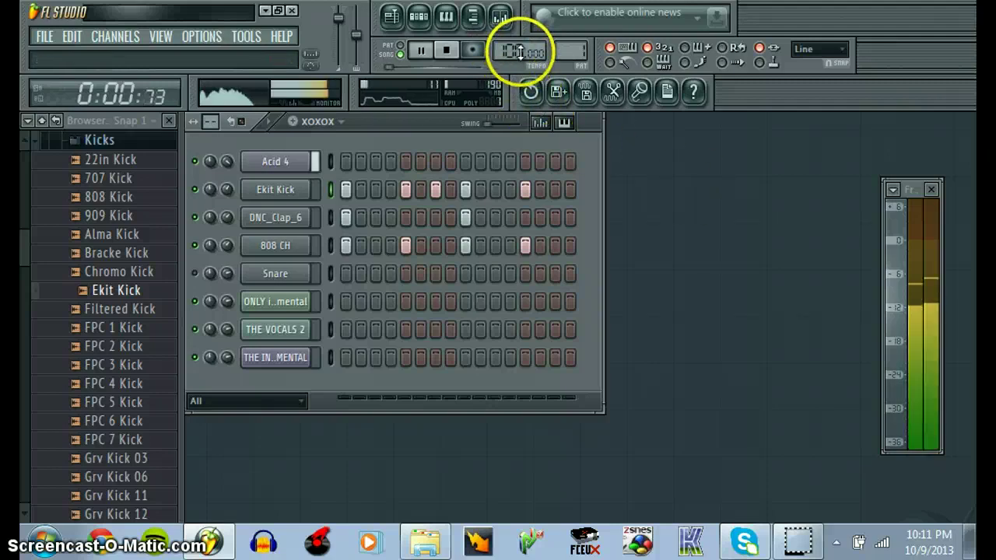
pyautogui.press('space')
pyautogui.moveTo(526, 529); pyautogui.dragTo(528, 466)
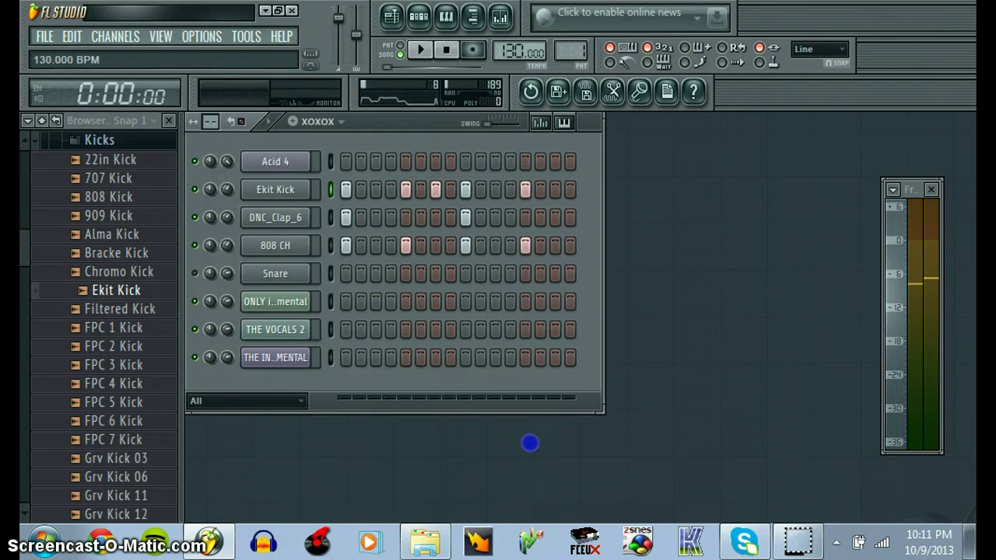
pyautogui.press('space')
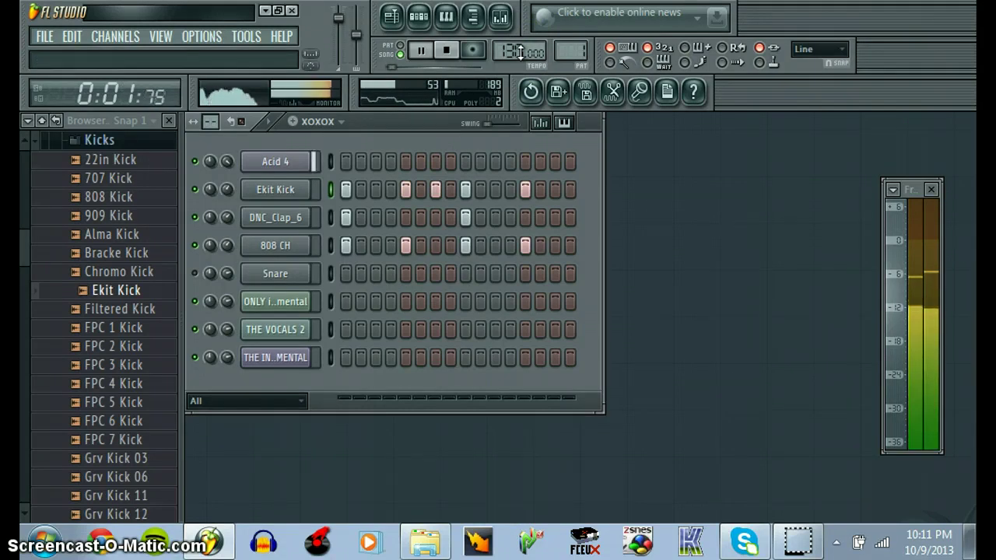
pyautogui.press('space')
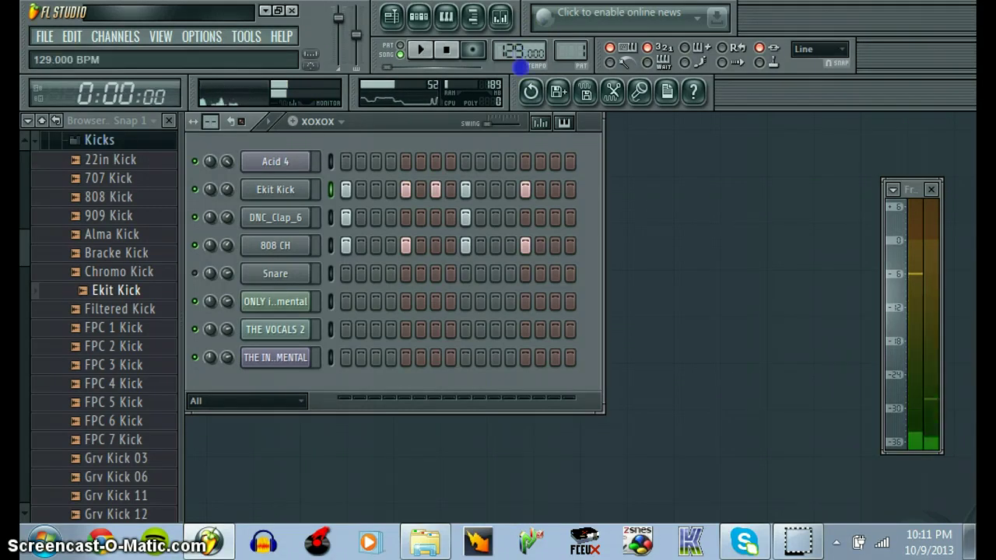
# Lower the tempo to about 80 BPM and play the song at the slower speed
pyautogui.moveTo(520, 69); pyautogui.dragTo(522, 150)
pyautogui.moveTo(522, 191); pyautogui.dragTo(520, 239)
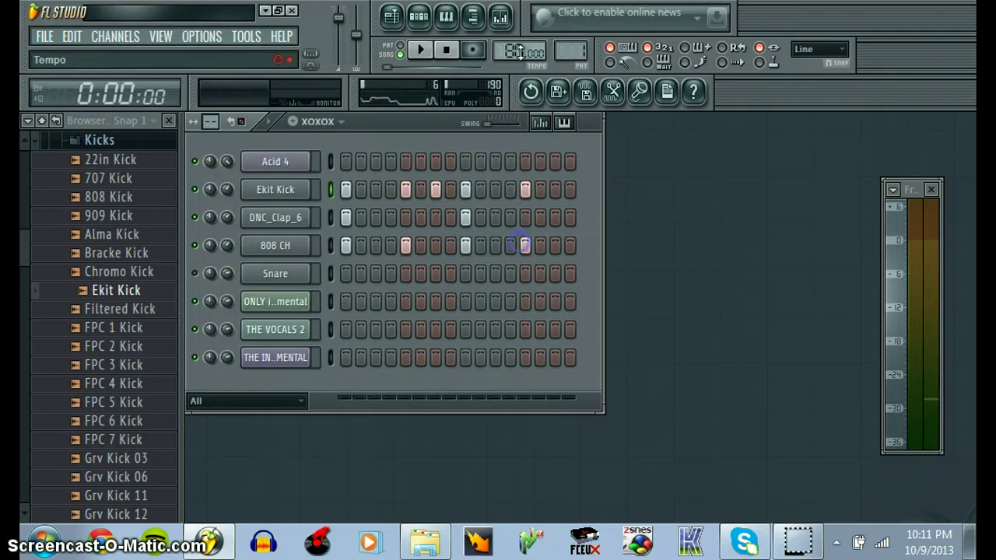
pyautogui.press('space')
# Set the tempo to 100 BPM and play the song briefly
pyautogui.moveTo(521, 51); pyautogui.dragTo(518, 474)
pyautogui.press('space')
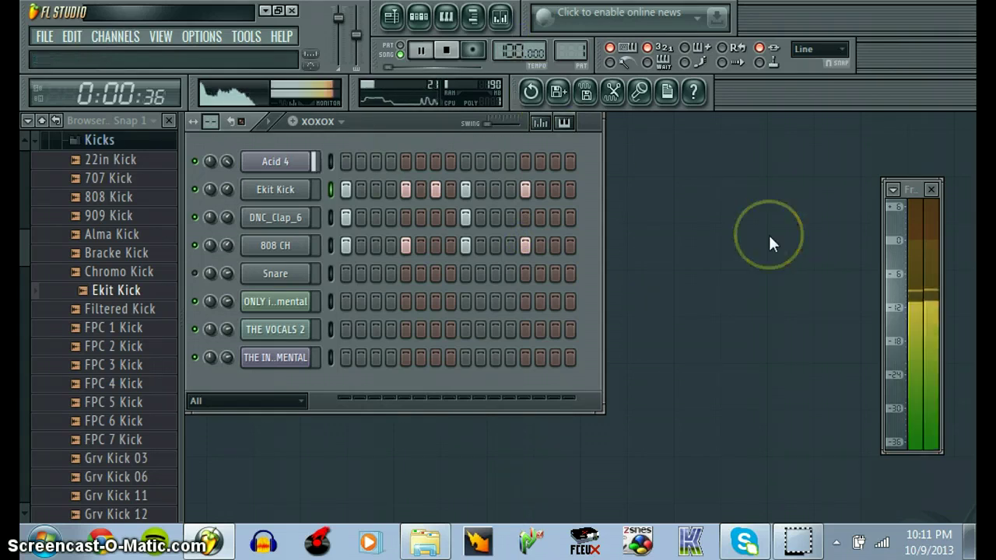
pyautogui.press('space')
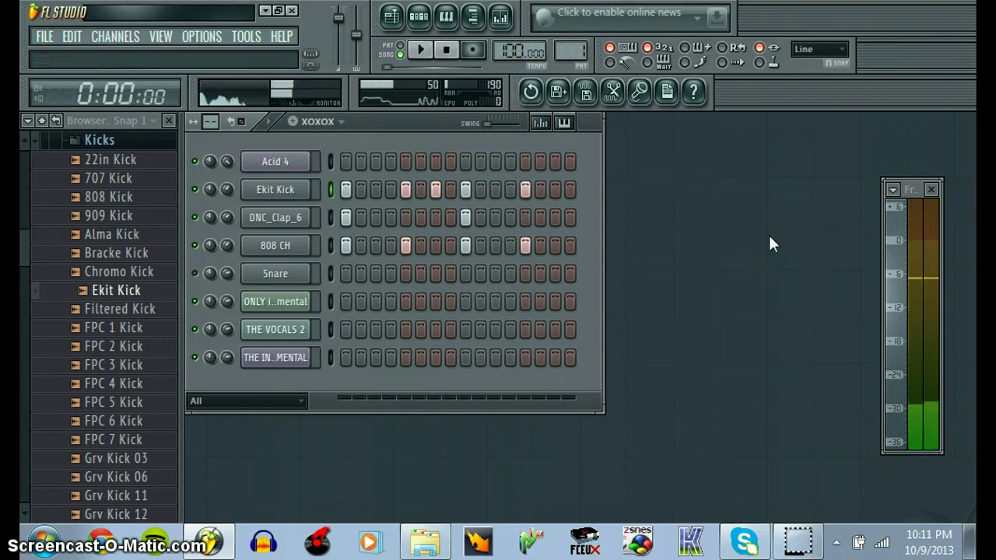
pyautogui.click(611, 93)
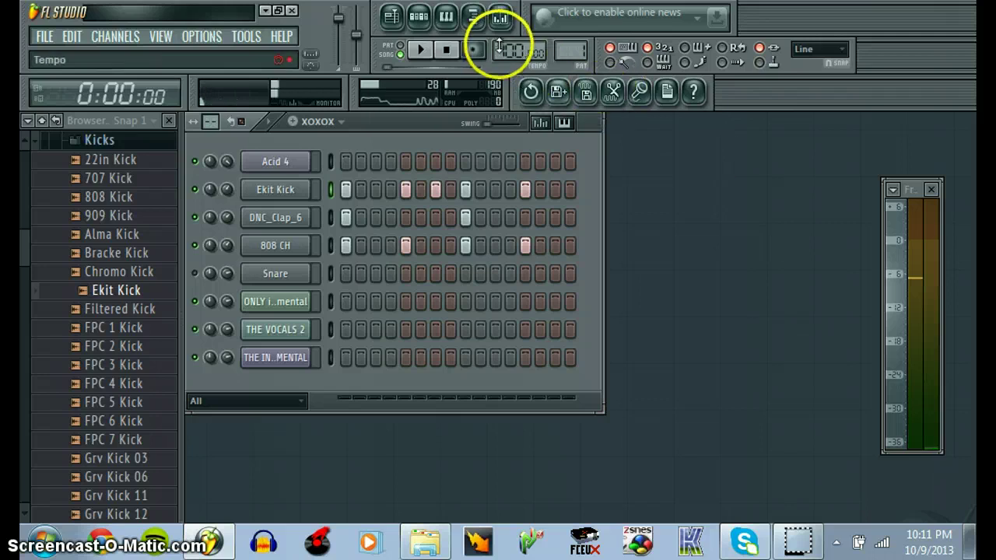
pyautogui.moveTo(582, 50); pyautogui.dragTo(580, 52)
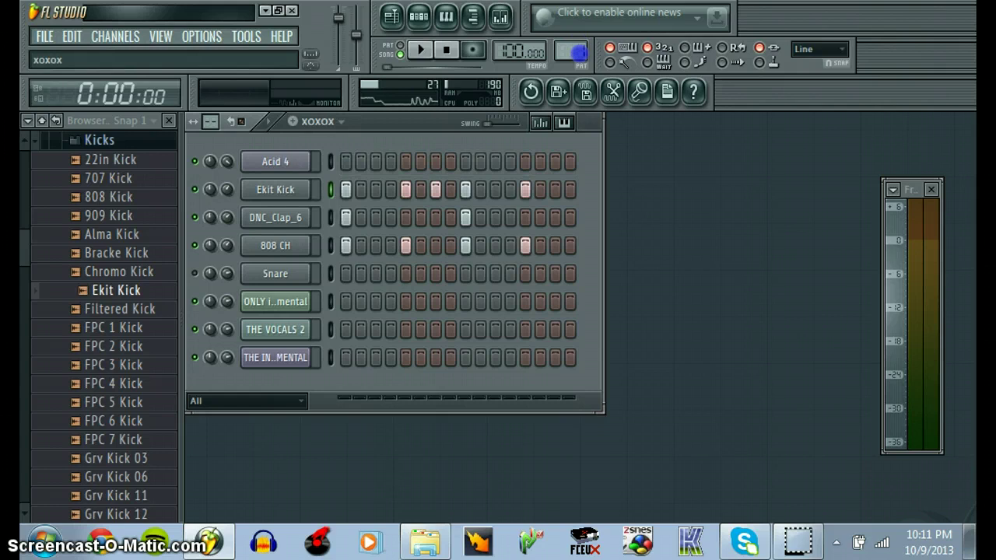